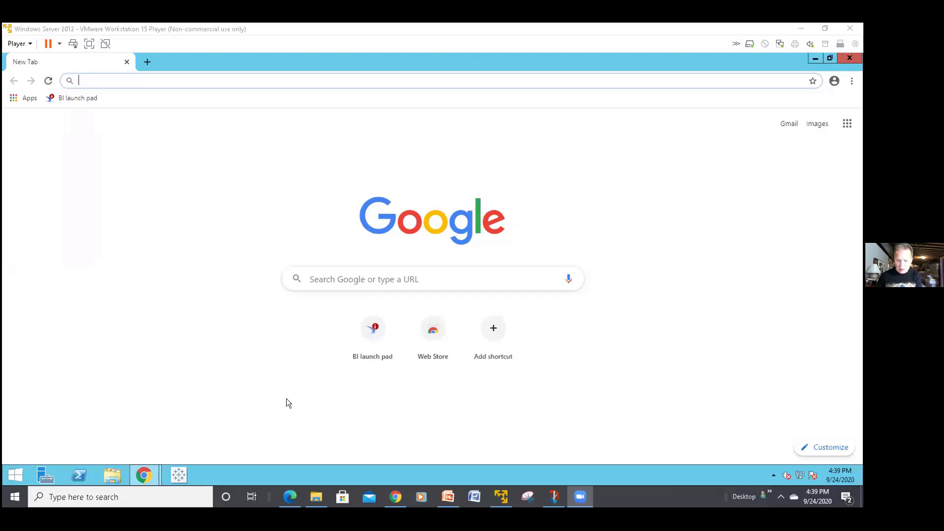
Log on to the SAP BusinessObjects BI launch pad with the prefilled credentials and open Web Intelligence.
left_click(372, 334)
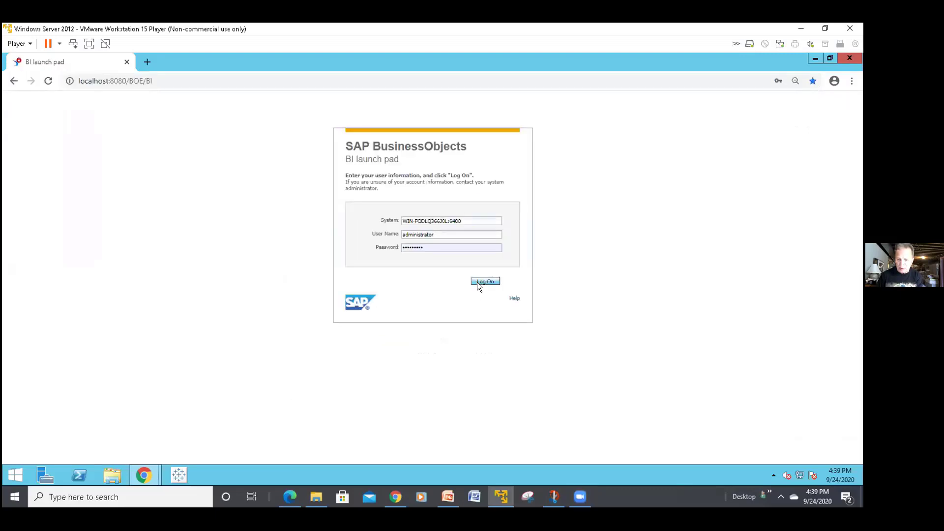
left_click(478, 281)
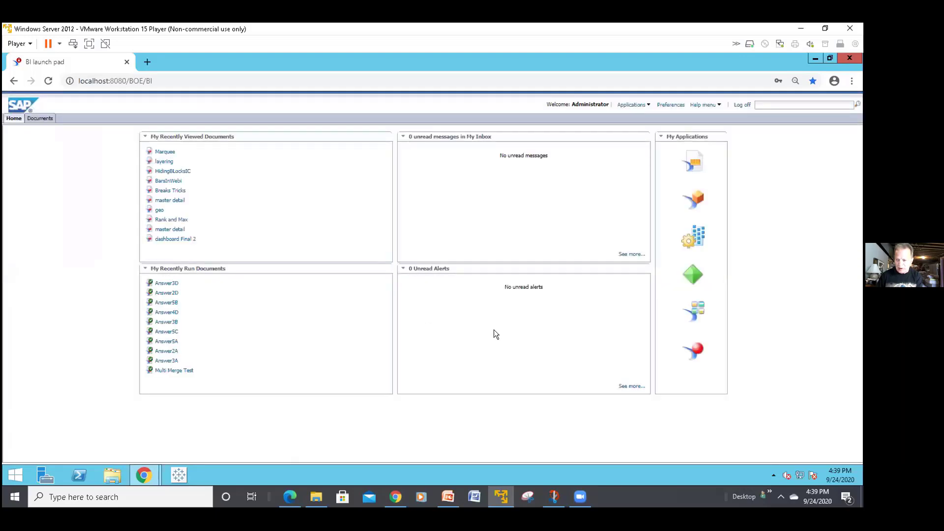
left_click(686, 358)
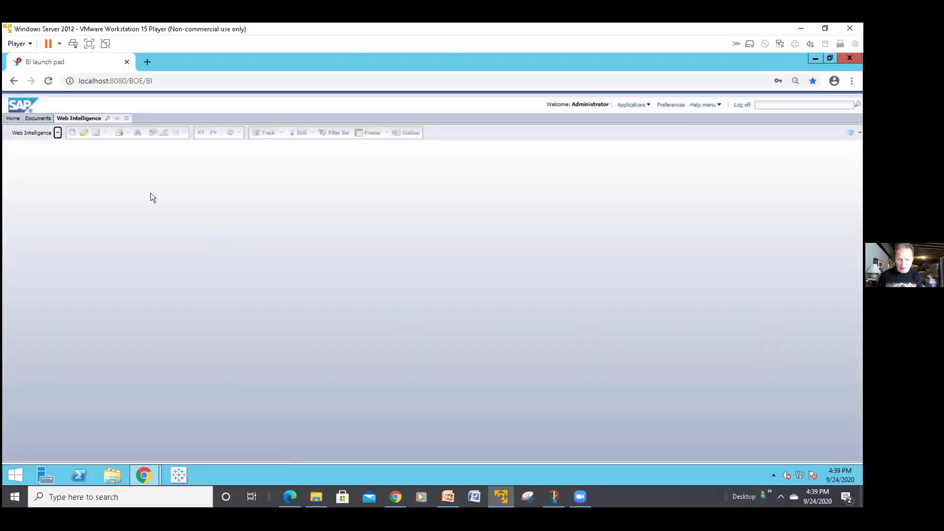
Create a new Web Intelligence document that uses the efashion universe from Training Universes as its data source.
left_click(73, 133)
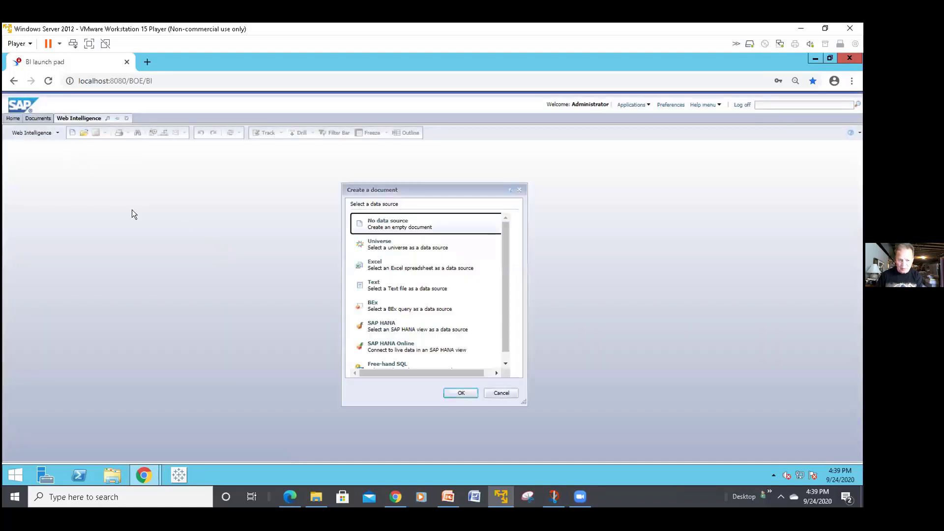
left_click(396, 245)
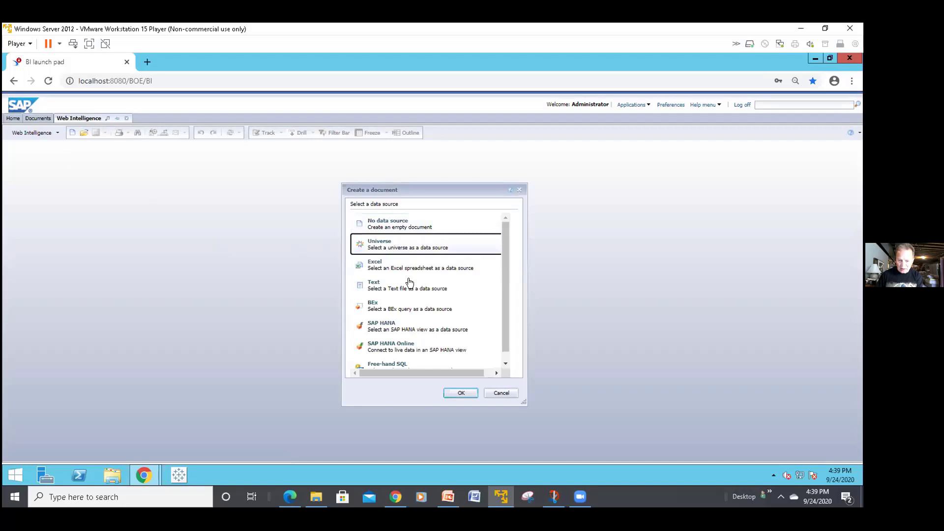
left_click(451, 391)
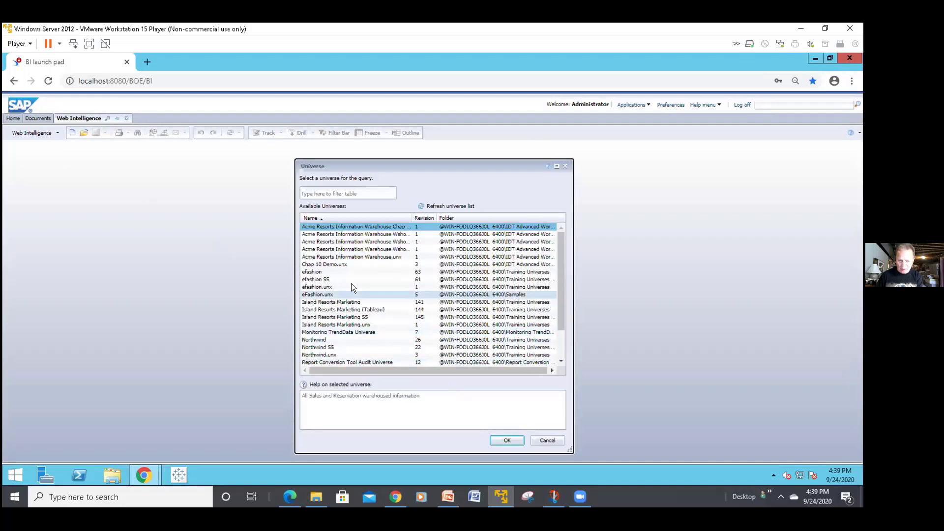
double_click(322, 271)
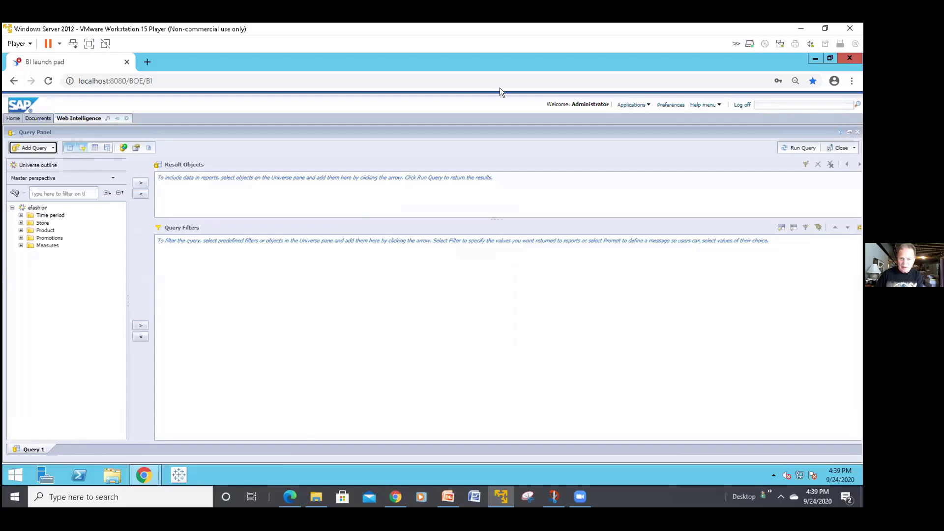
Add Year, Quarter, State and all objects of the Measures folder to the query's result objects.
left_click(22, 214)
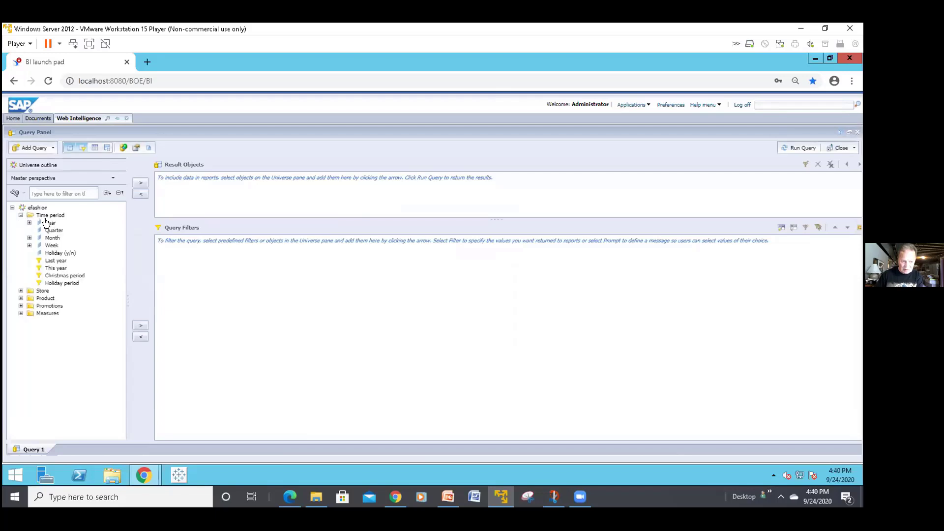
double_click(47, 223)
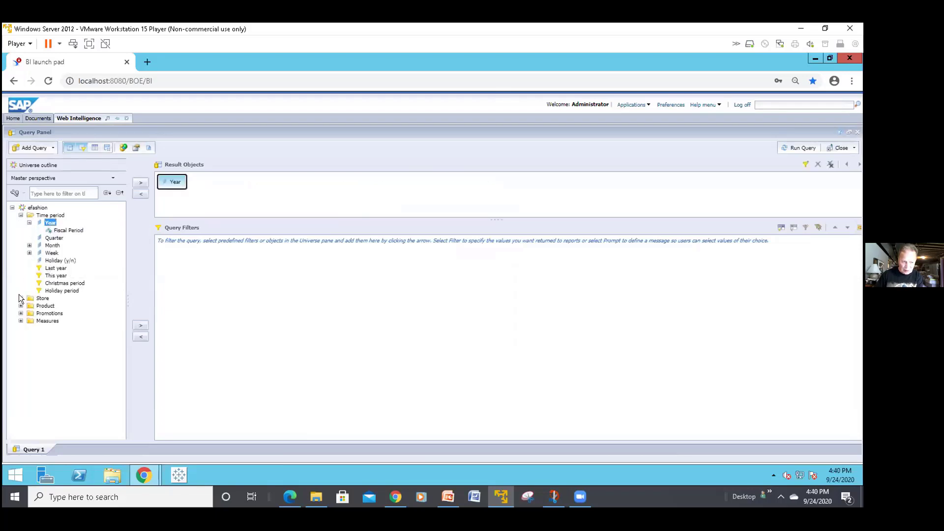
left_click(21, 298)
double_click(52, 239)
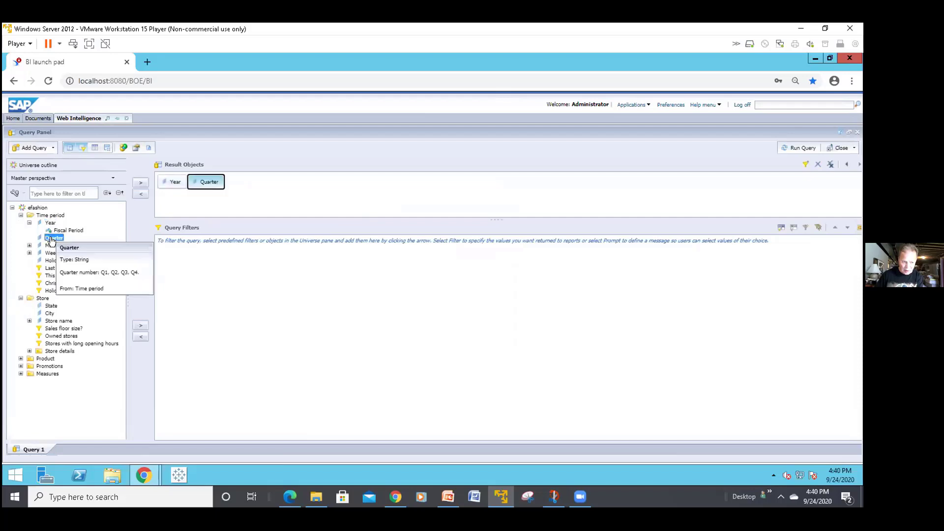
double_click(51, 305)
double_click(43, 373)
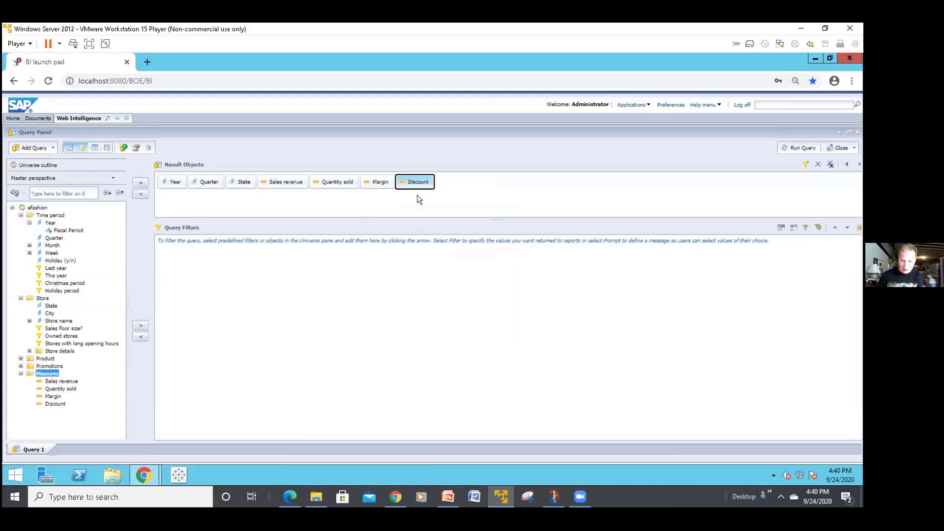
Remove Discount and Margin from the result objects and run the query.
left_click_drag(417, 183, 99, 237)
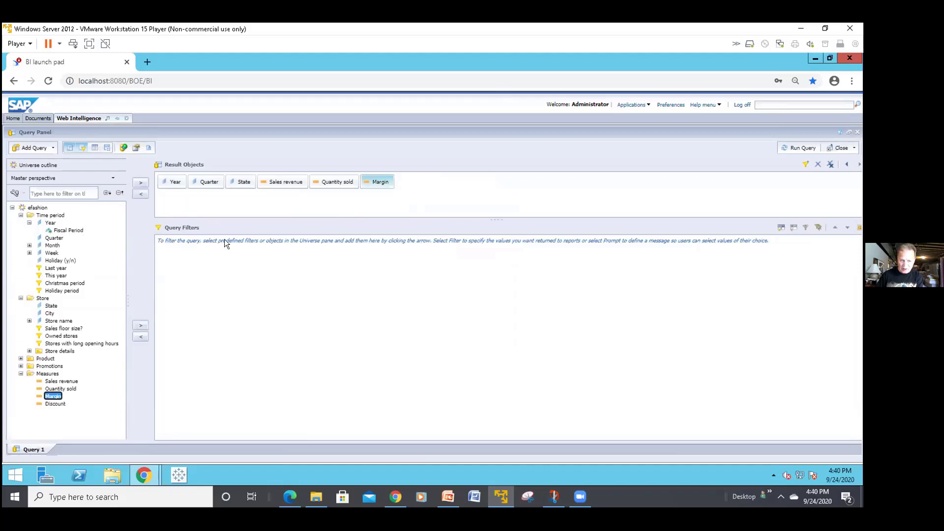
left_click_drag(369, 182, 80, 233)
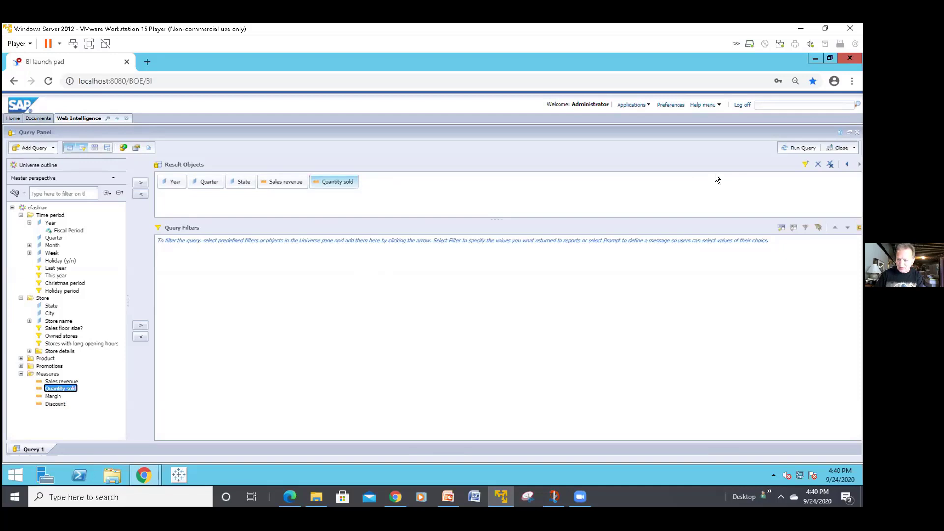
left_click(791, 148)
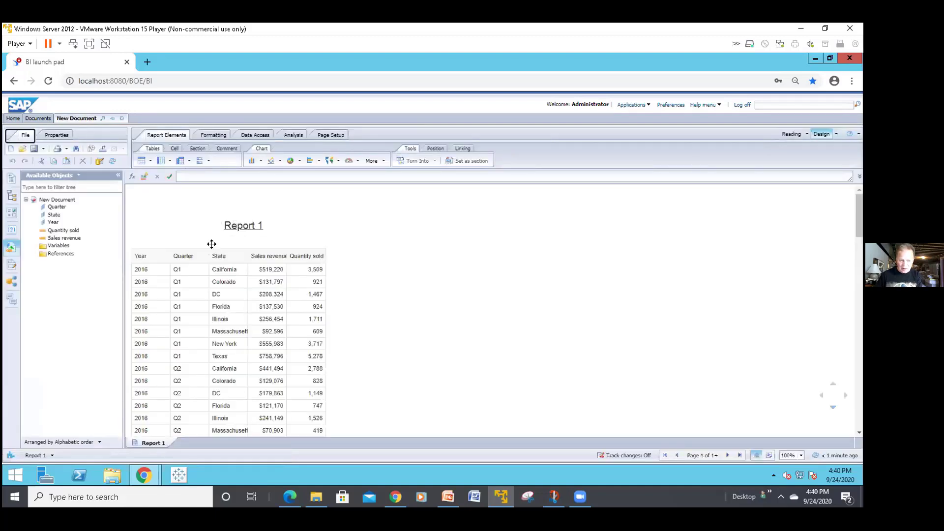
Move the report table slightly to the right and delete its Quarter column.
left_click_drag(235, 247, 274, 249)
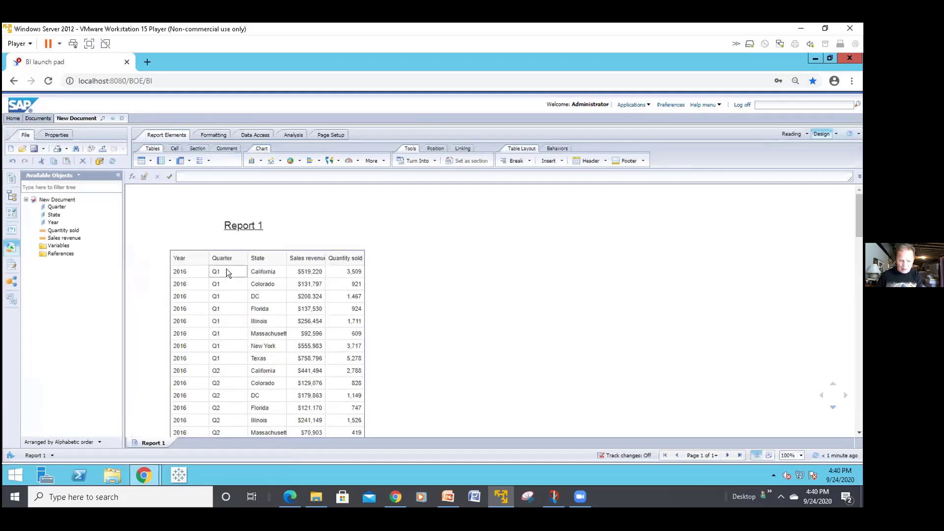
left_click(227, 270)
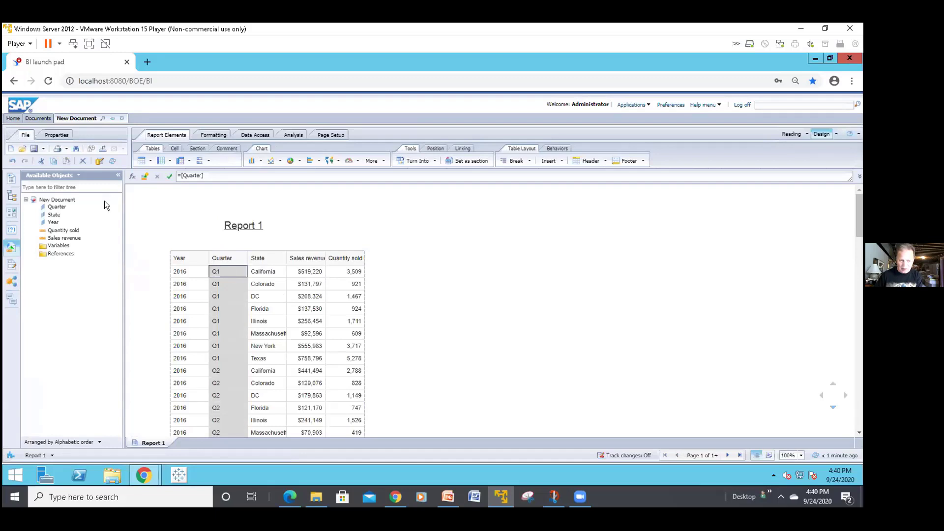
key("Delete")
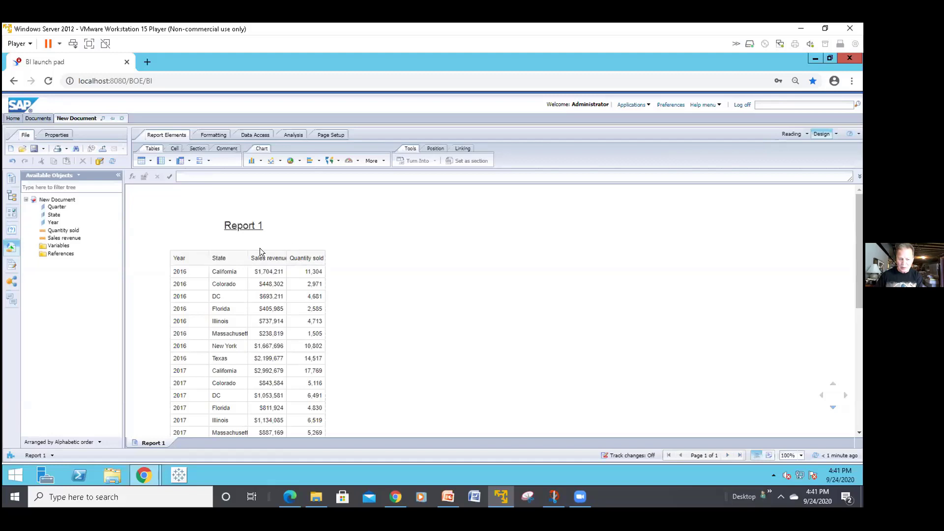
Add a break on the Year column of the report table.
scroll(256, 256, "down", 1)
scroll(256, 256, "down", 3)
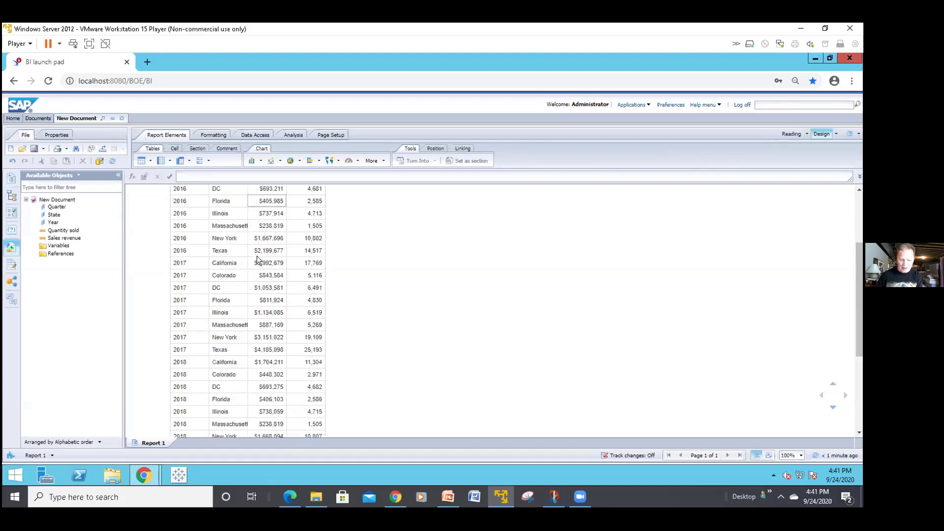
scroll(257, 256, "up", 3)
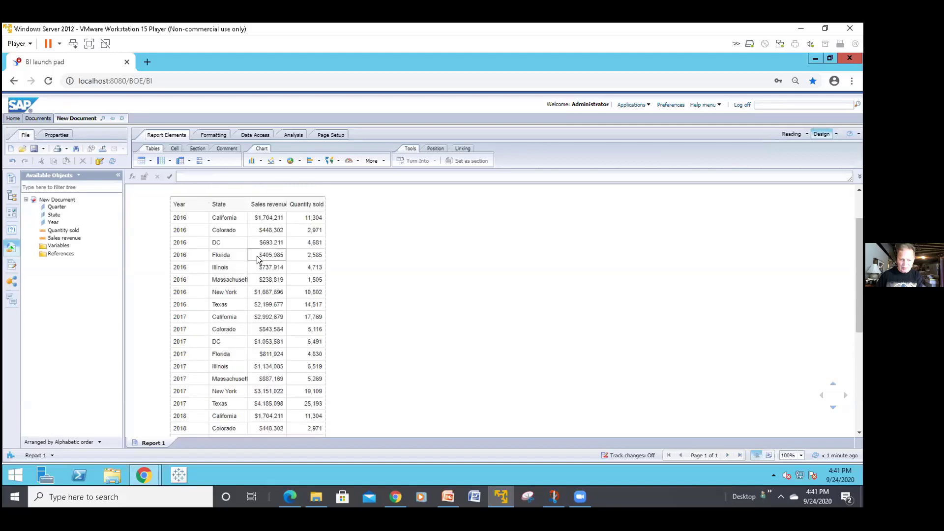
scroll(257, 256, "up", 1)
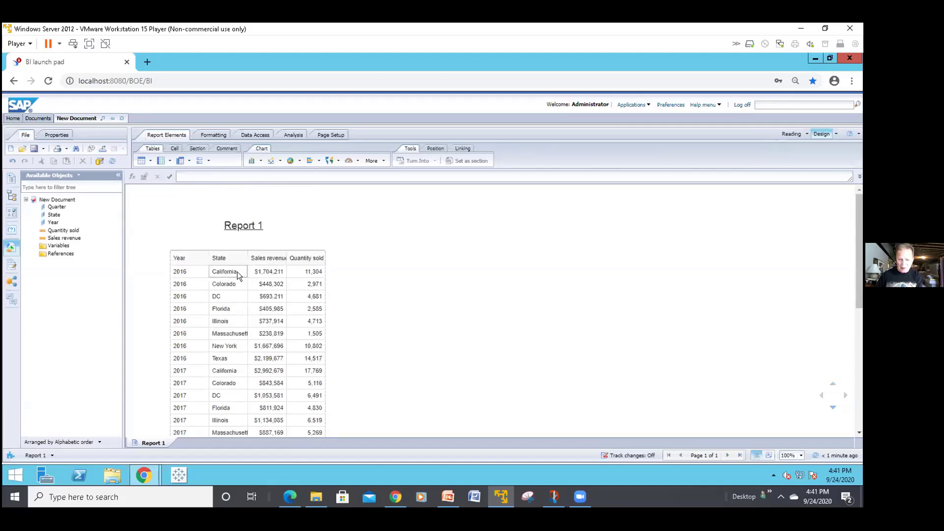
left_click(302, 218)
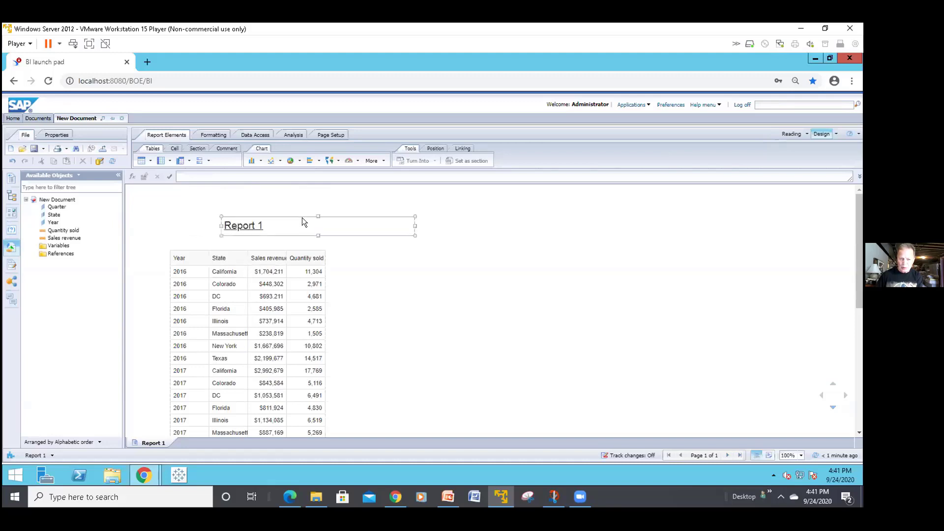
left_click(293, 135)
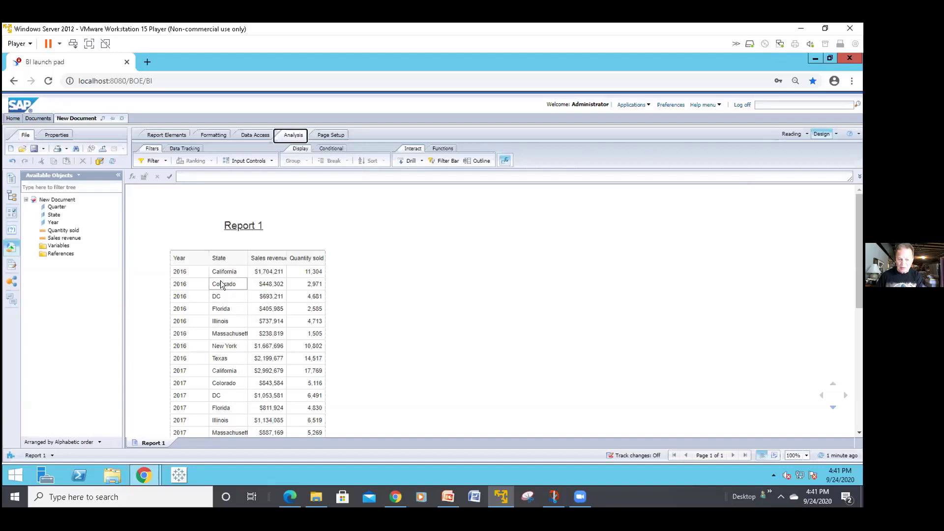
left_click(194, 269)
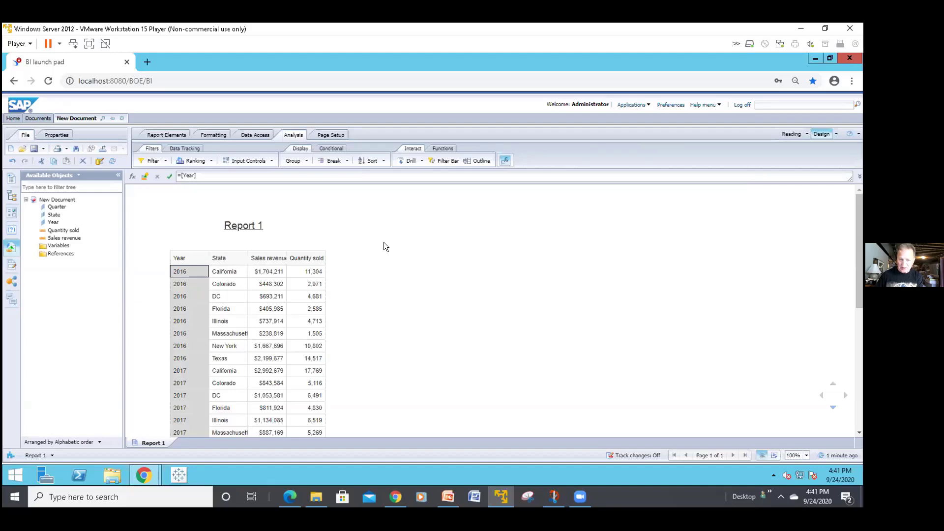
left_click(394, 225)
left_click(398, 195)
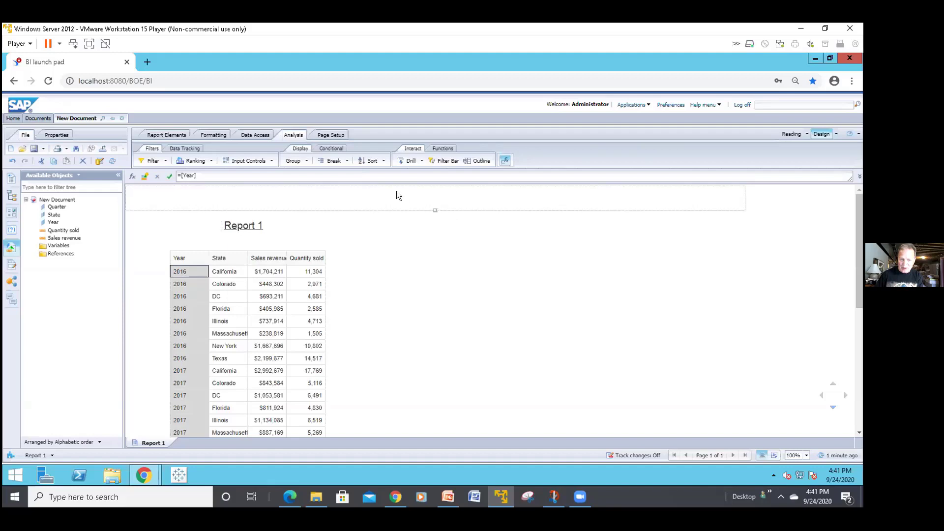
left_click(347, 162)
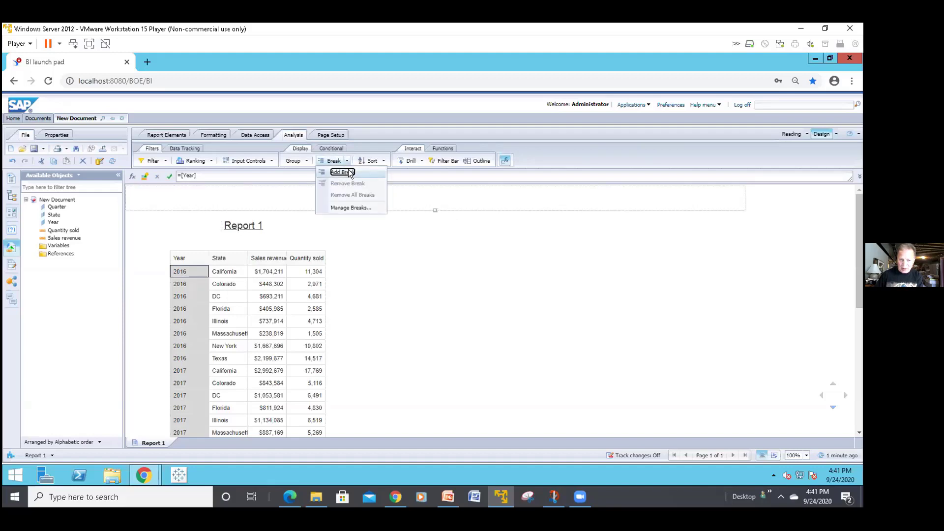
left_click(350, 172)
left_click(339, 229)
left_click(342, 245)
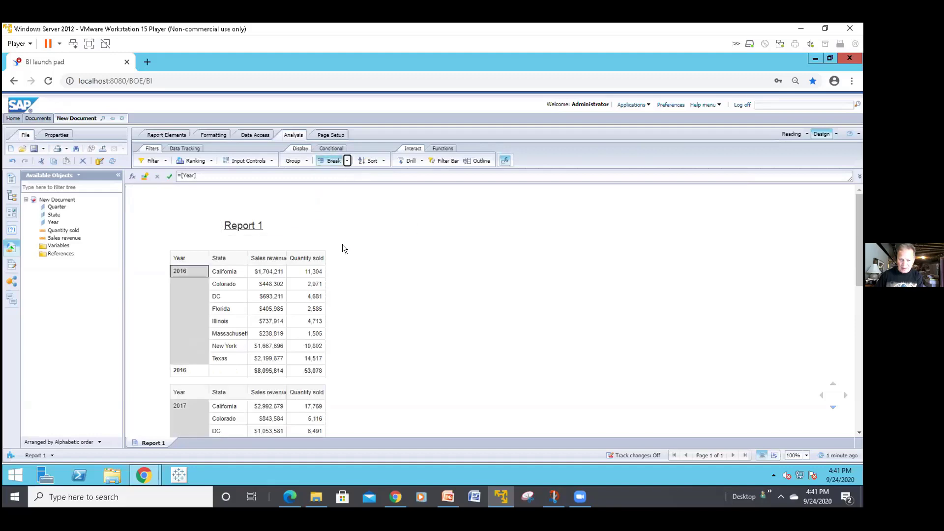
Enable table footers for the whole table in its Format Table settings.
scroll(364, 259, "down", 1)
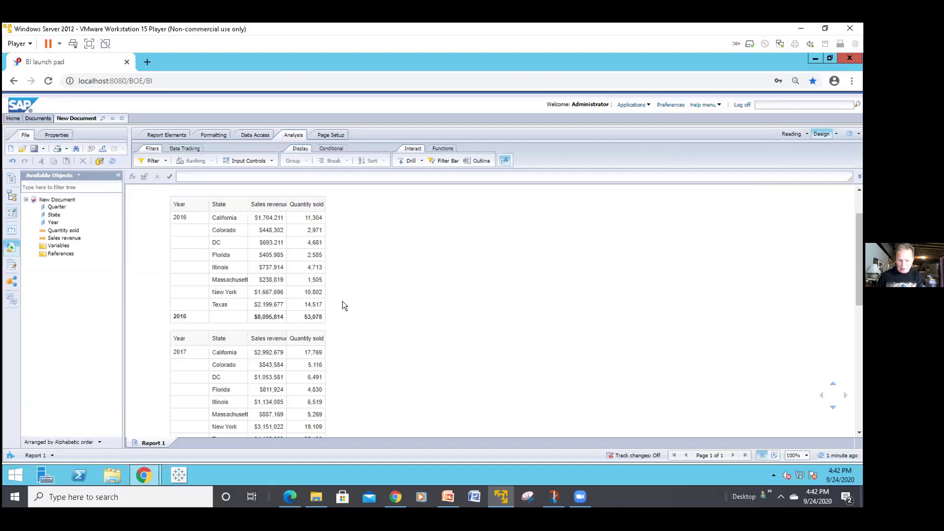
scroll(342, 300, "down", 7)
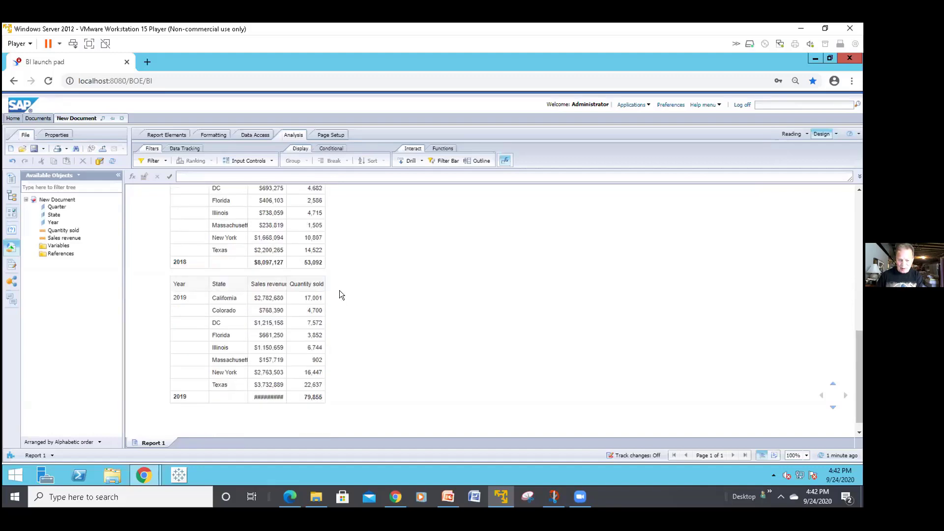
left_click(273, 297)
left_click(286, 295)
left_click(320, 282)
left_click(323, 270)
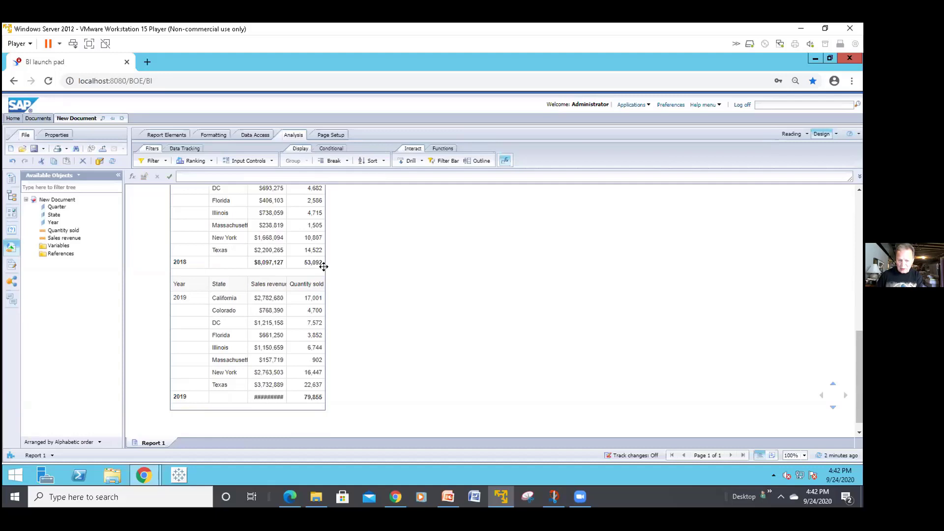
right_click(324, 265)
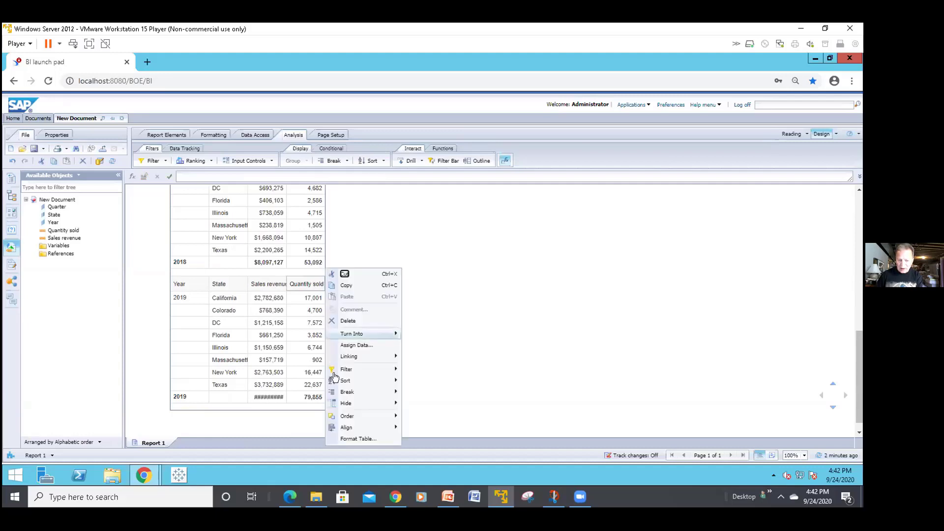
mouse_move(346, 394)
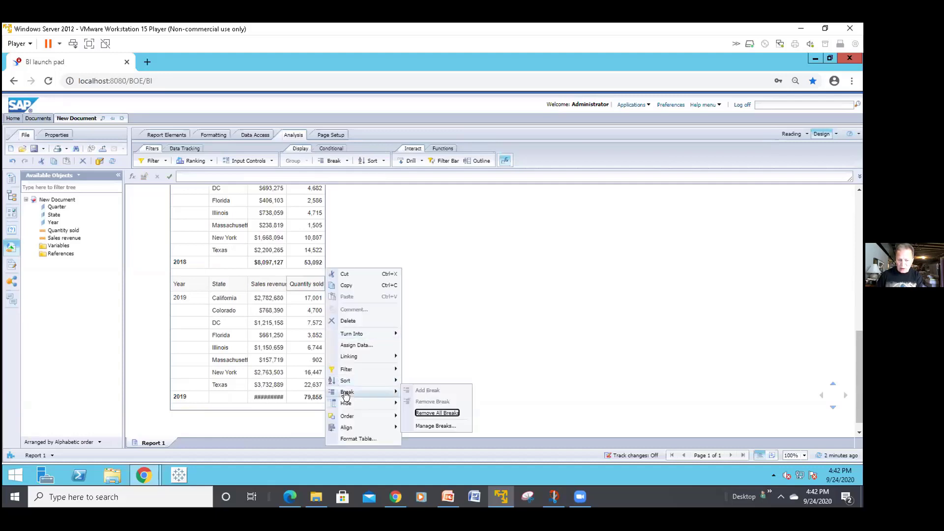
left_click(347, 436)
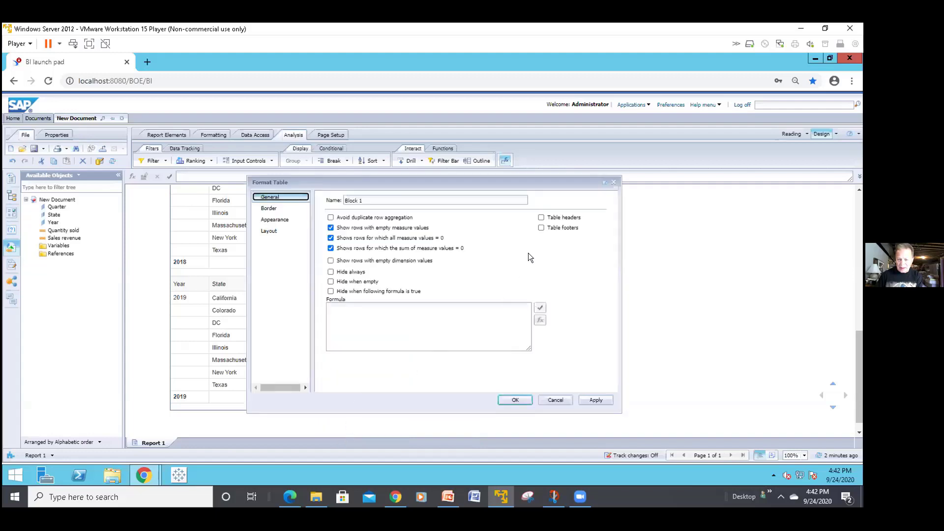
left_click(541, 227)
left_click(511, 400)
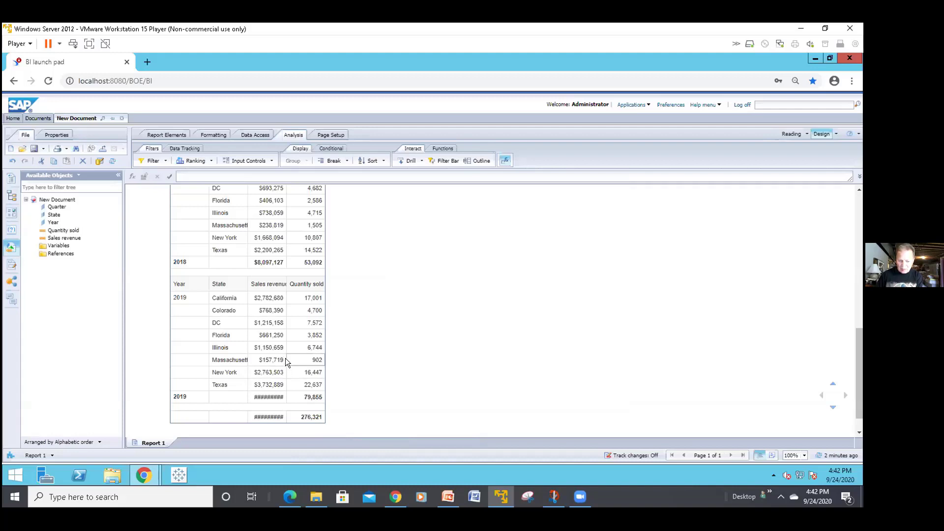
Autofit the width of the Sales revenue column so its totals fit.
left_click(283, 392)
double_click(284, 392)
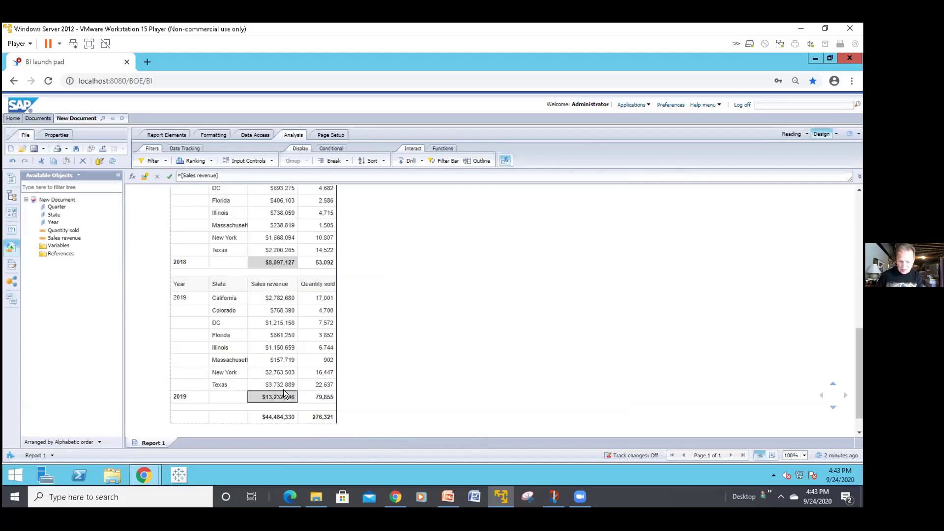
scroll(367, 351, "up", 5)
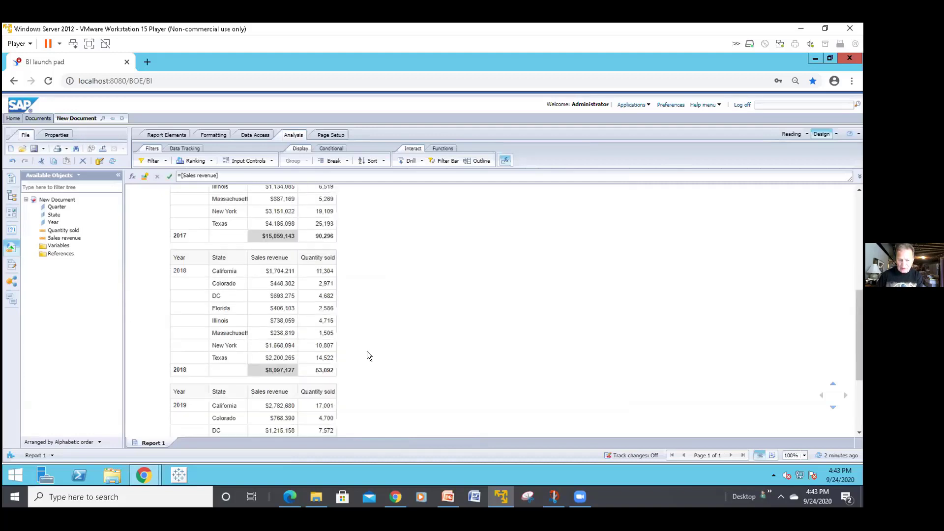
Remove the default aggregation from the Sales revenue column so its yearly break totals are cleared.
scroll(369, 356, "up", 1)
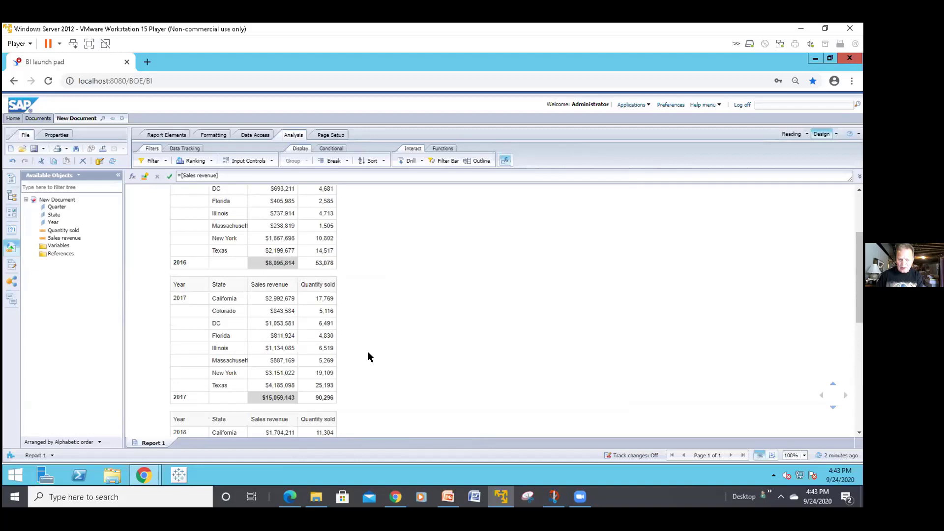
scroll(369, 356, "up", 1)
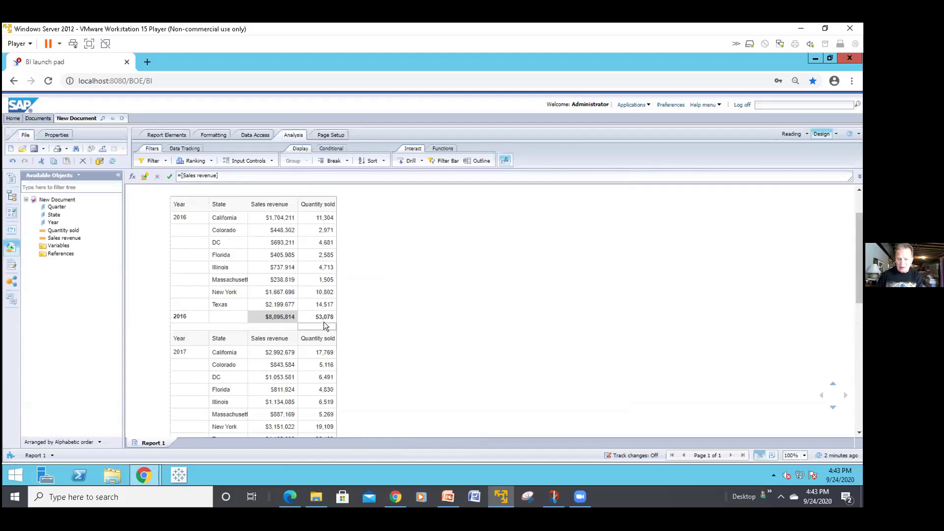
scroll(329, 282, "down", 1)
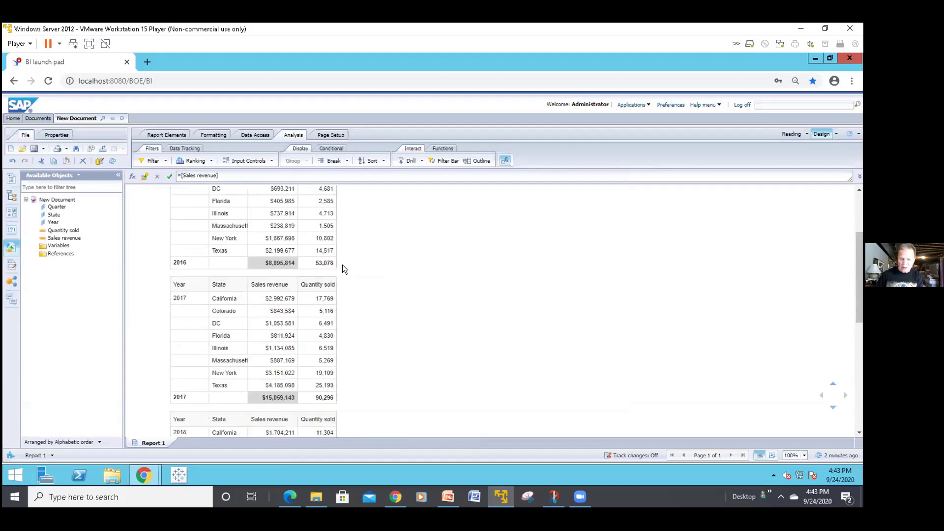
scroll(343, 265, "up", 2)
left_click(385, 229)
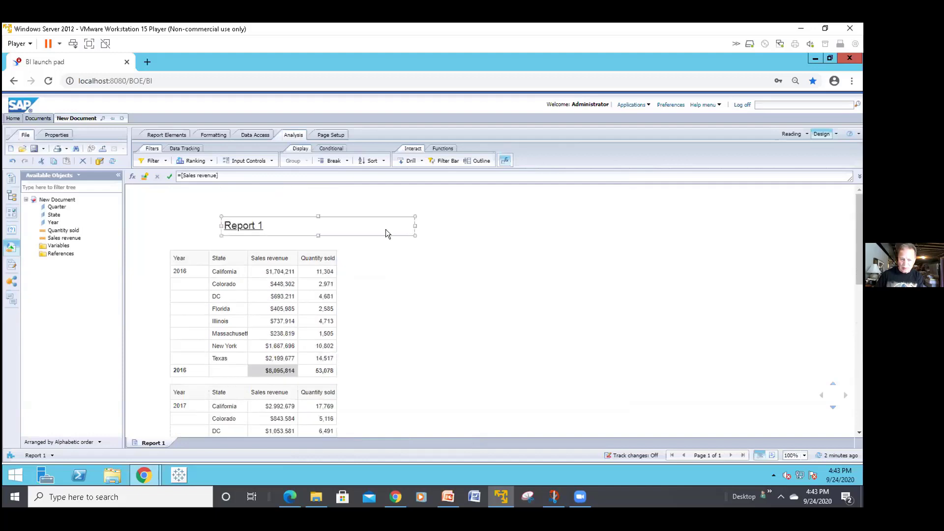
left_click(325, 322)
left_click(284, 312)
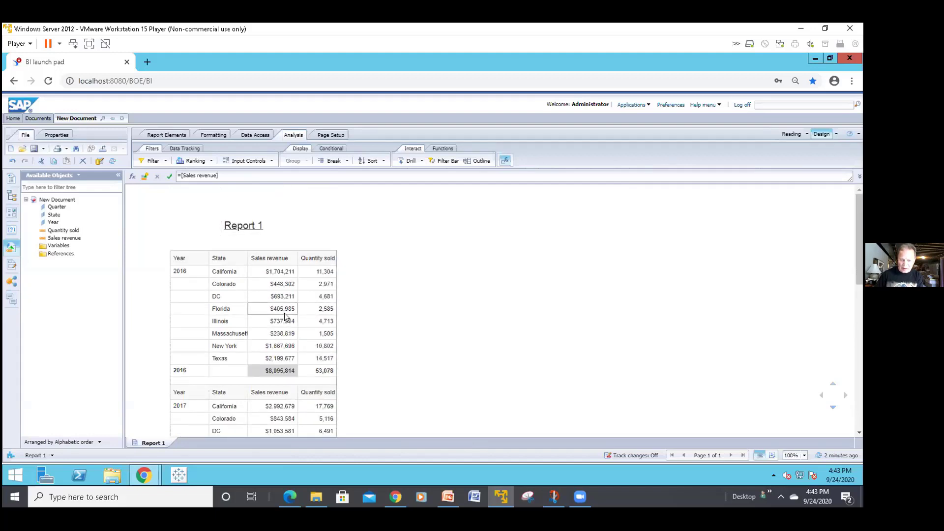
left_click(284, 312)
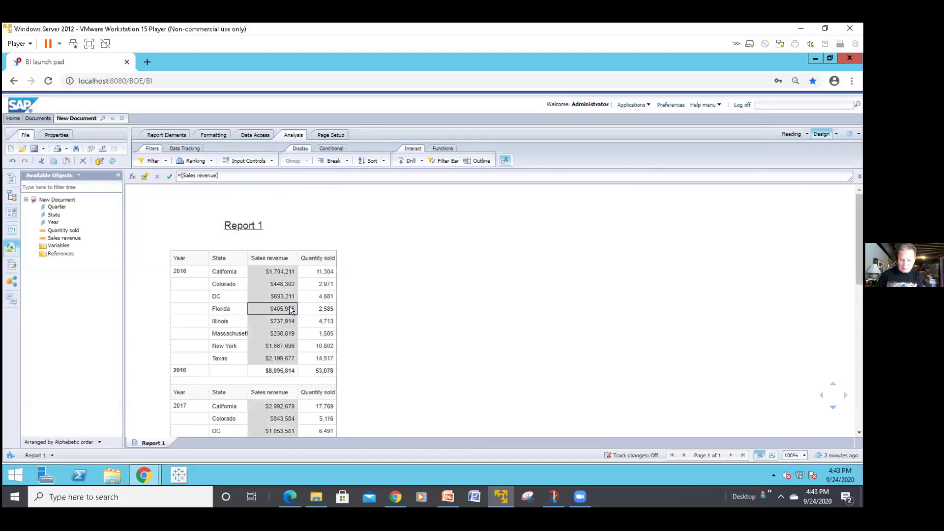
left_click(433, 149)
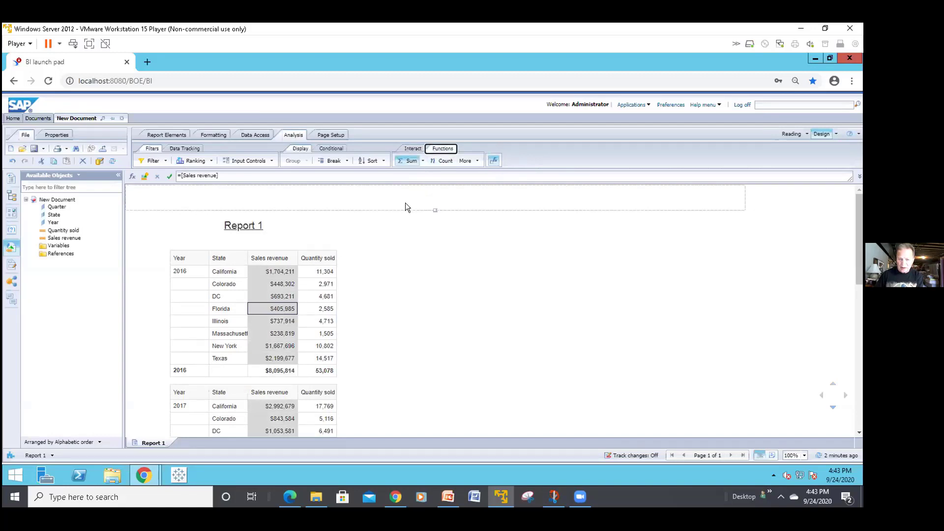
left_click(422, 162)
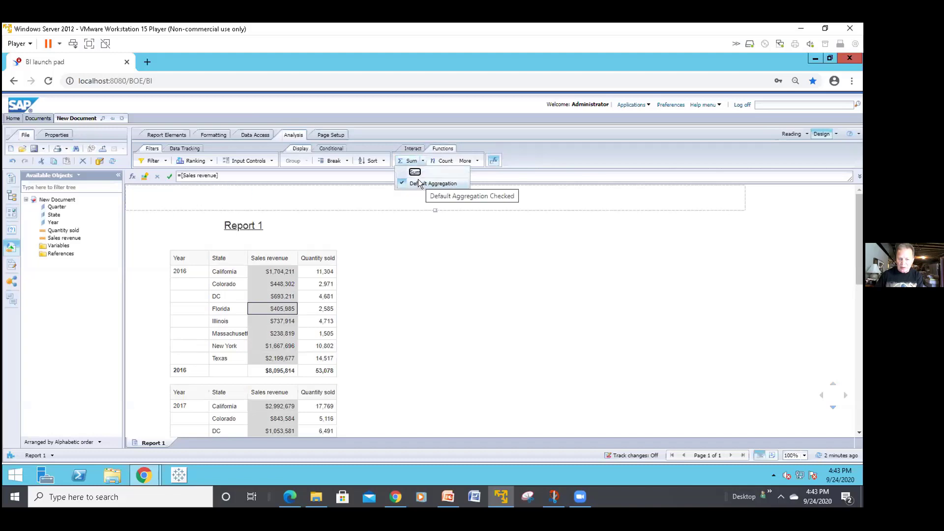
left_click(417, 182)
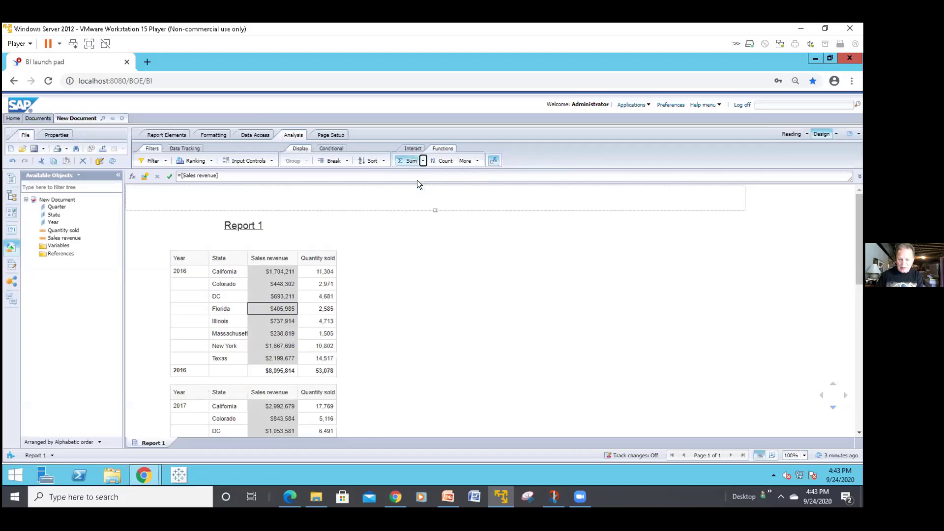
left_click(397, 226)
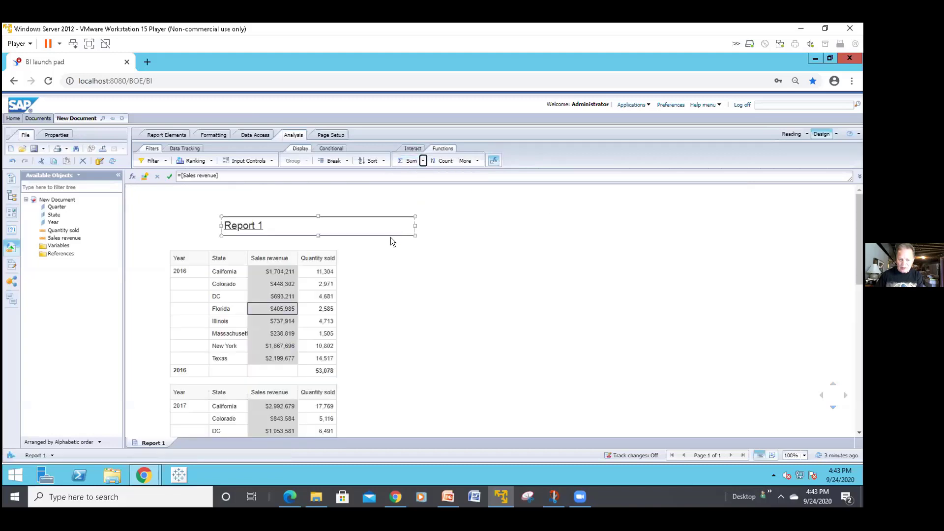
Remove the default aggregation from the Quantity sold column to clear its yearly break totals.
left_click(386, 243)
left_click(324, 275)
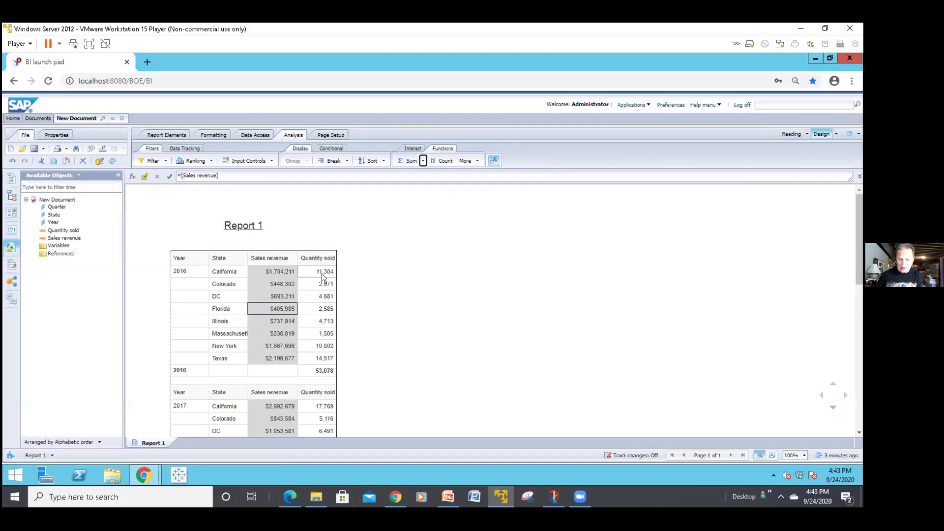
left_click(322, 273)
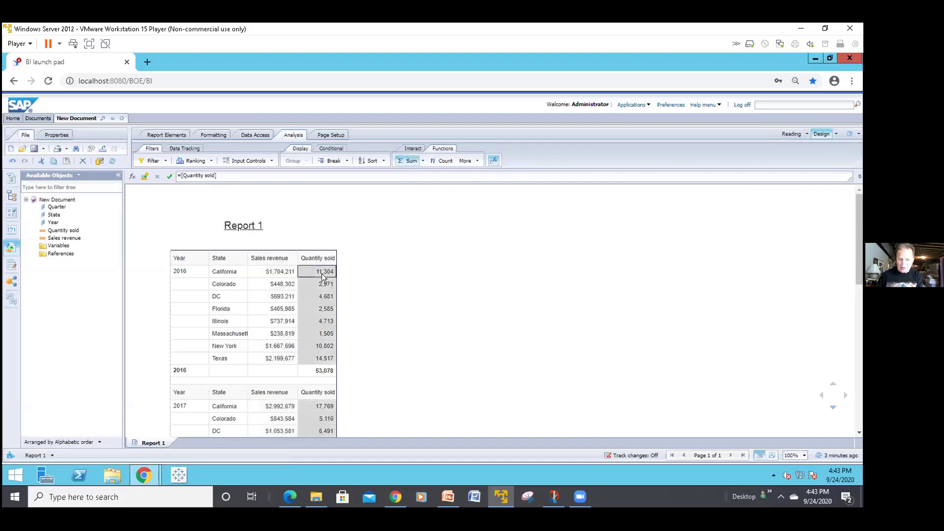
left_click(423, 166)
left_click(413, 184)
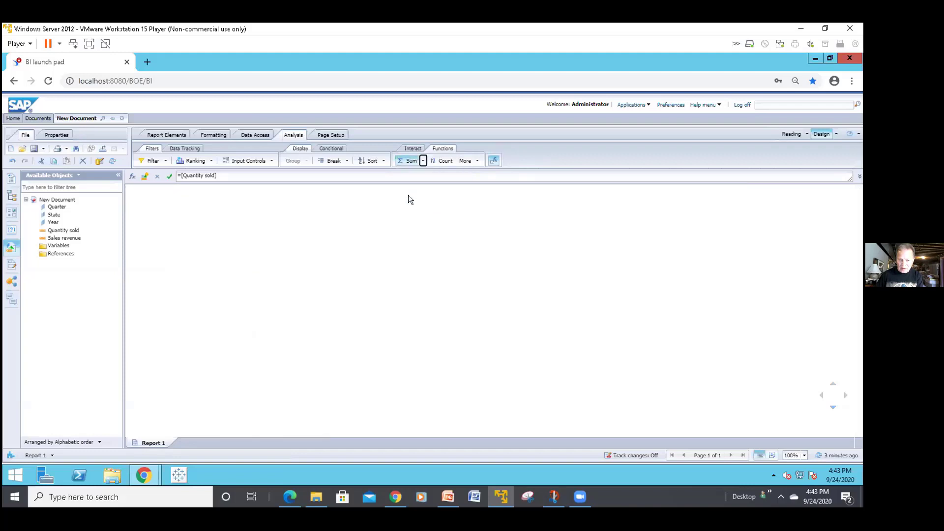
left_click(388, 229)
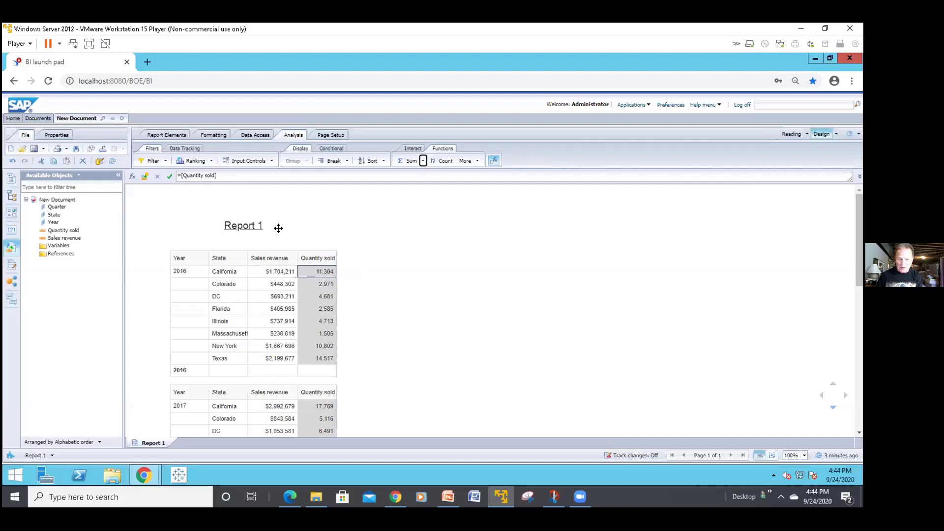
Remove all breaks from the report table.
left_click(334, 162)
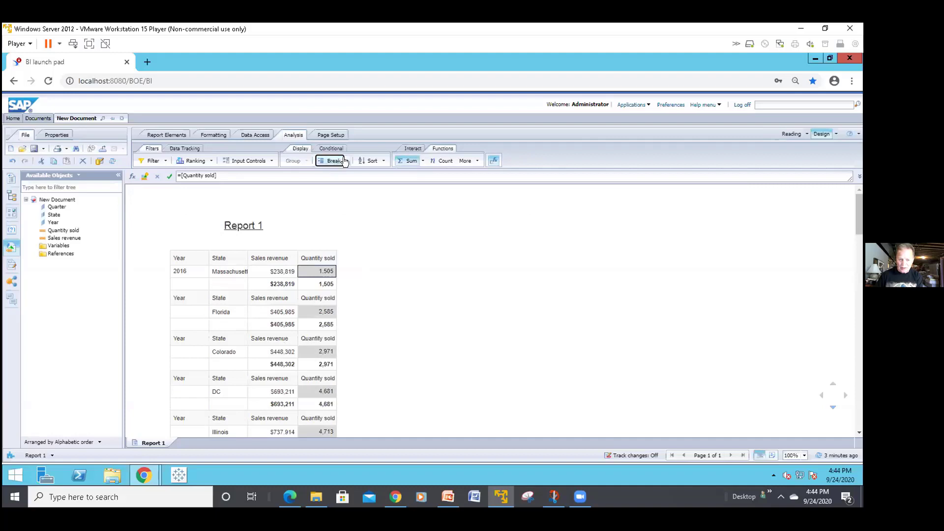
left_click(346, 162)
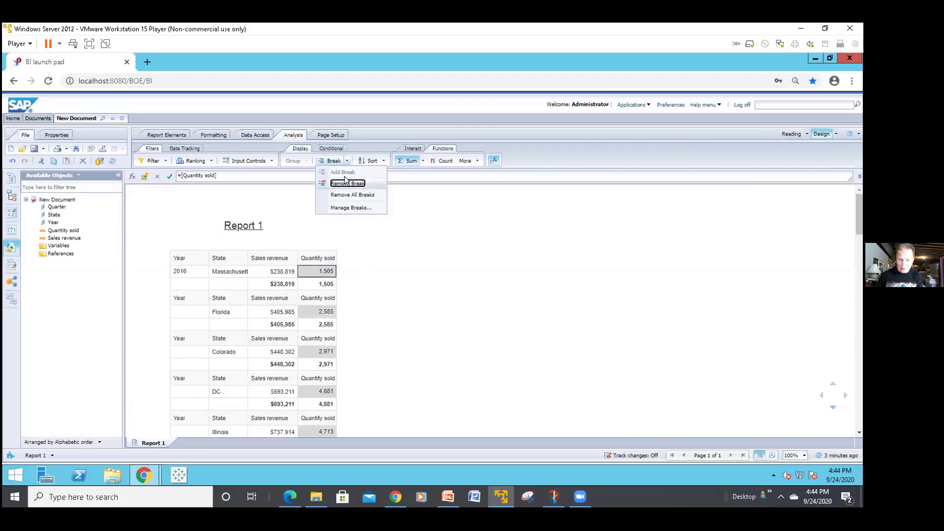
left_click(342, 194)
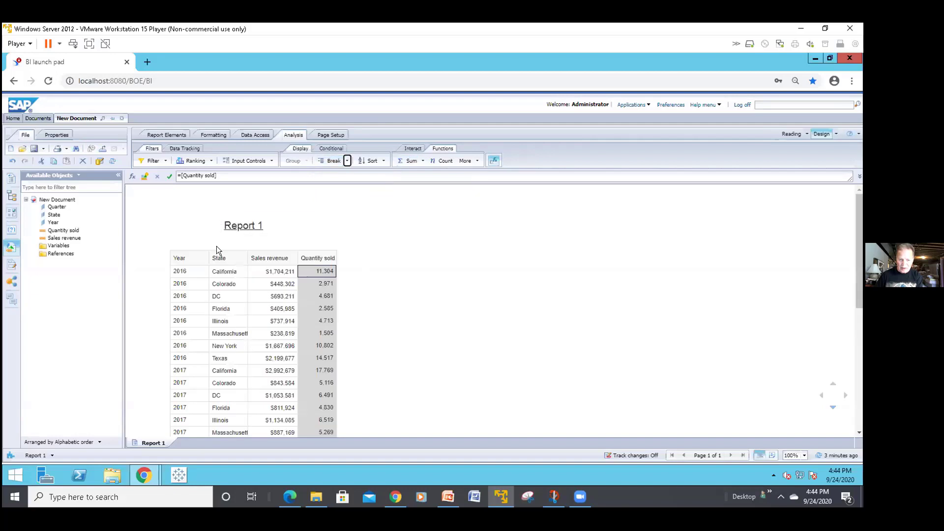
Add a break on the Year column and review the yearly footers through the end of the report.
left_click(190, 266)
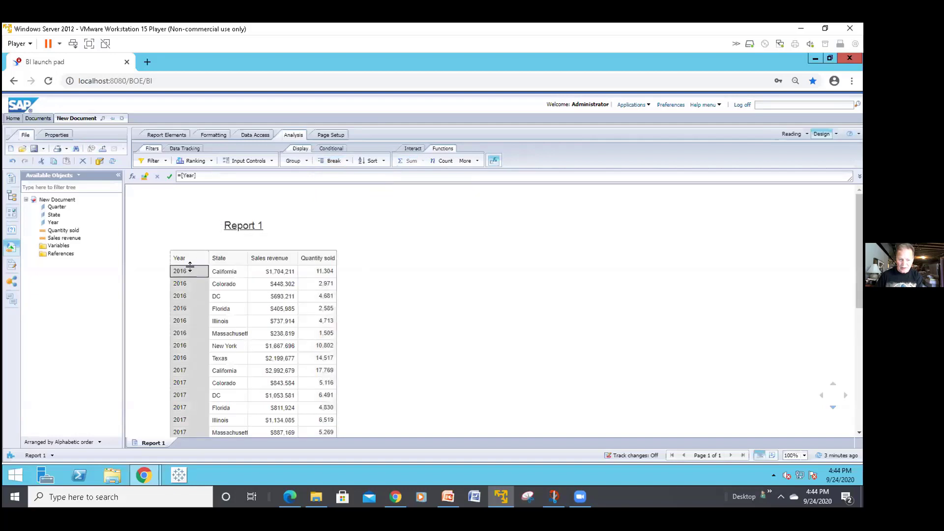
left_click(346, 162)
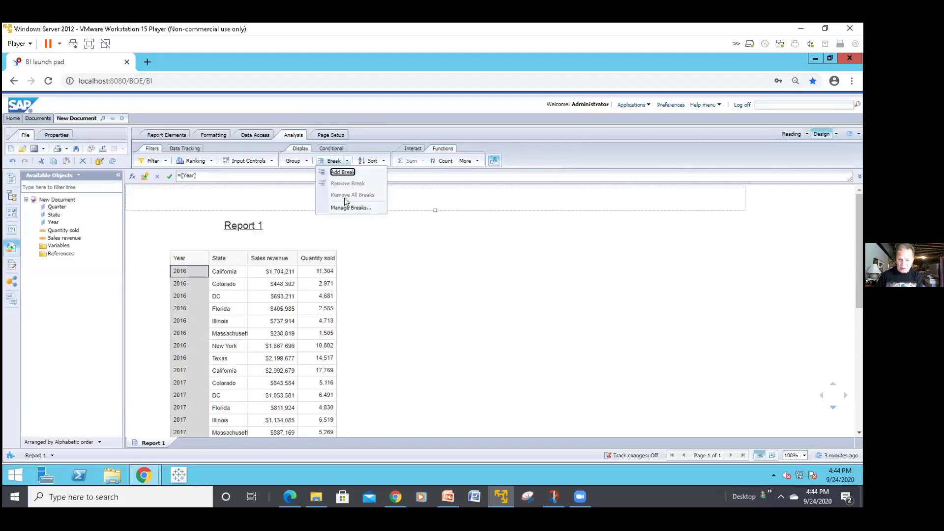
left_click(345, 172)
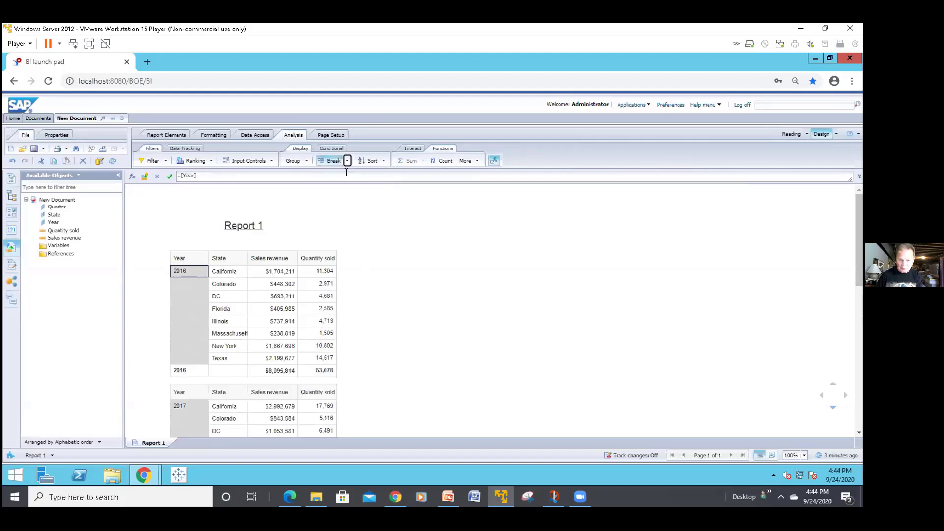
scroll(344, 234, "down", 10)
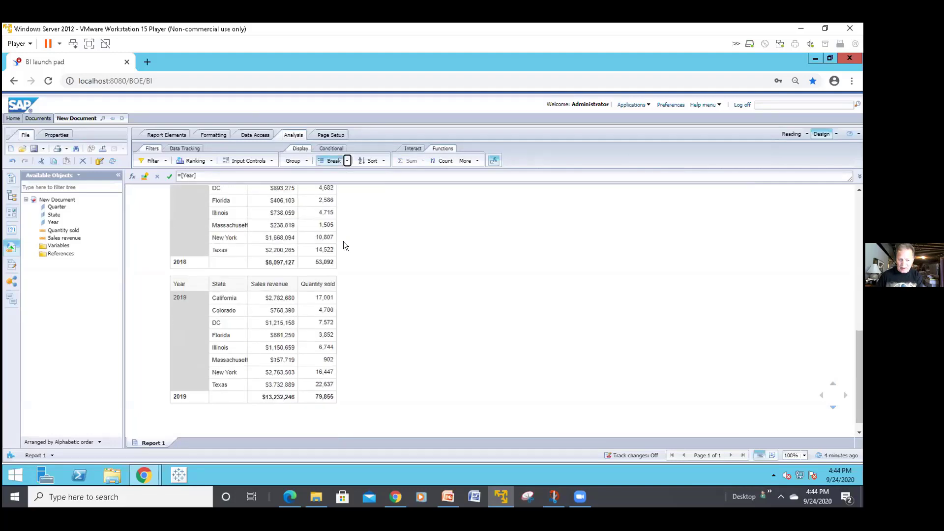
scroll(343, 241, "up", 3)
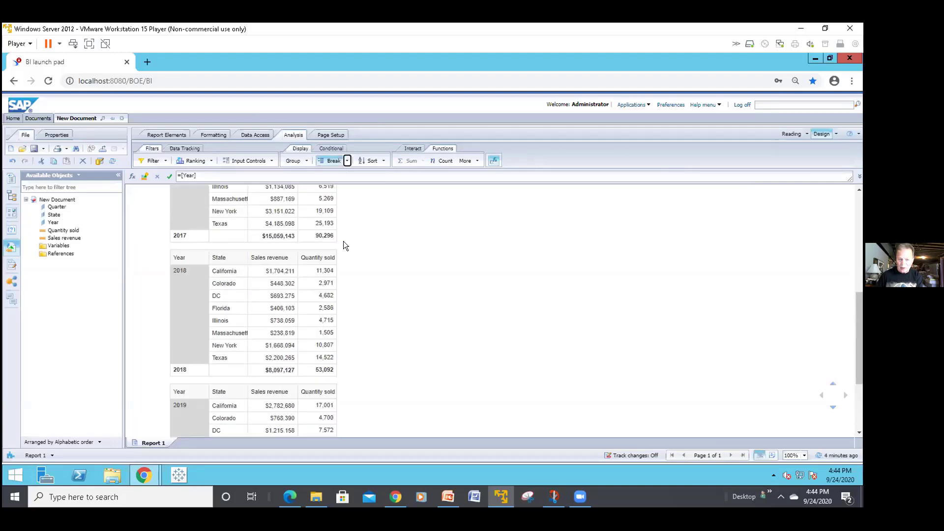
scroll(343, 245, "up", 1)
scroll(344, 244, "up", 4)
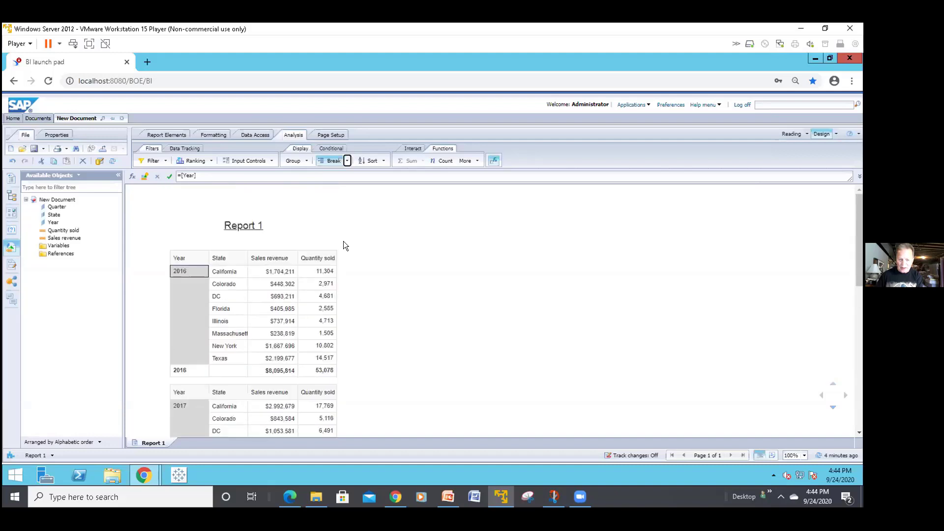
Set the Year break's duplicate values to Merge in the break management settings and apply it.
left_click(345, 232)
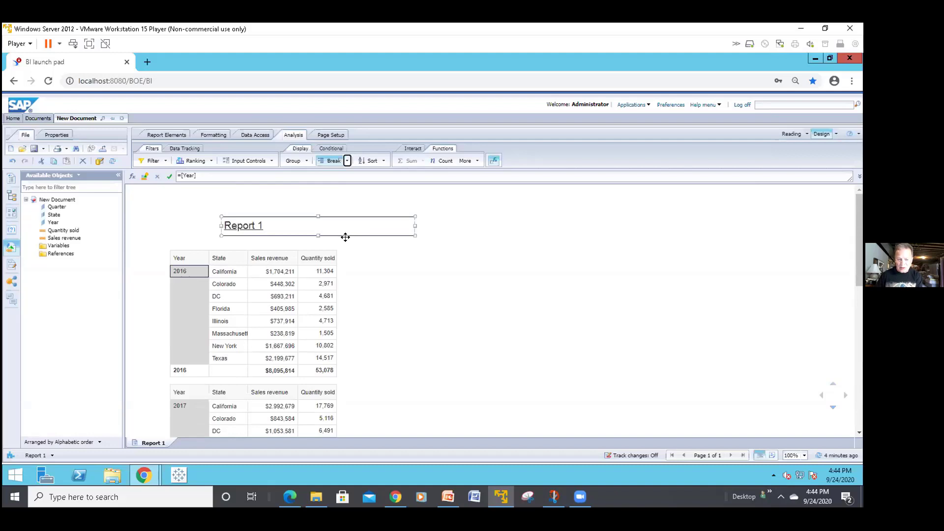
left_click(345, 237)
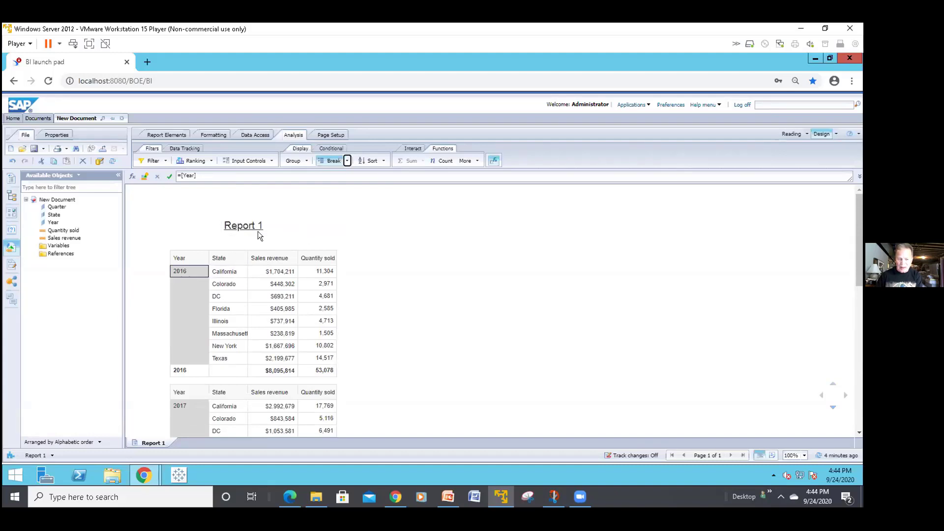
left_click(347, 162)
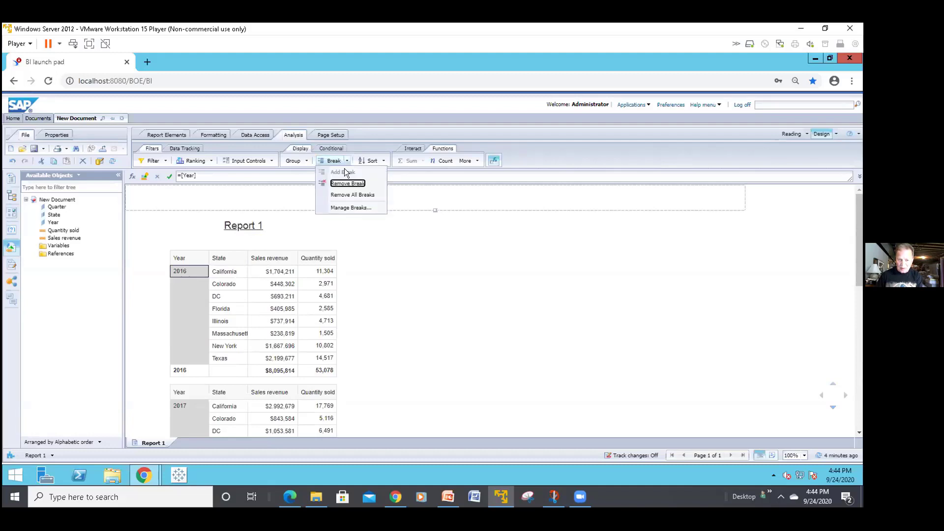
left_click(341, 209)
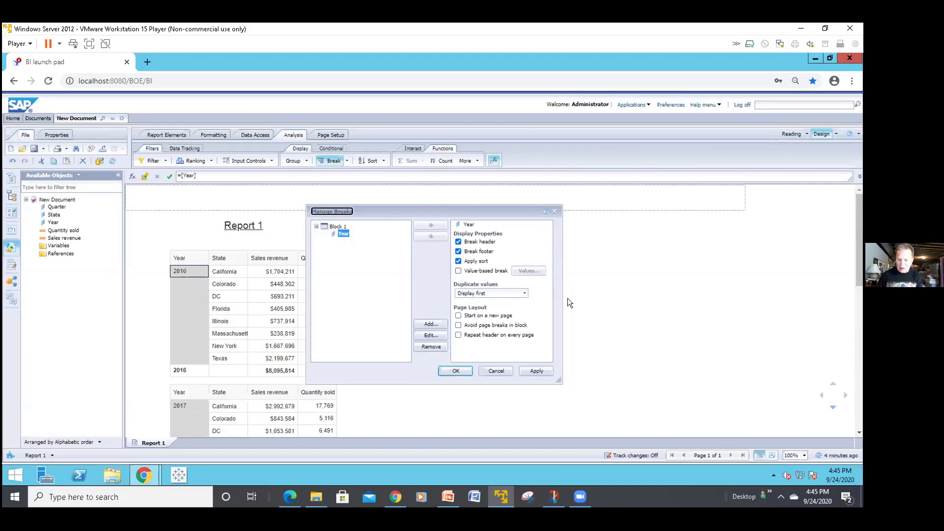
left_click(530, 294)
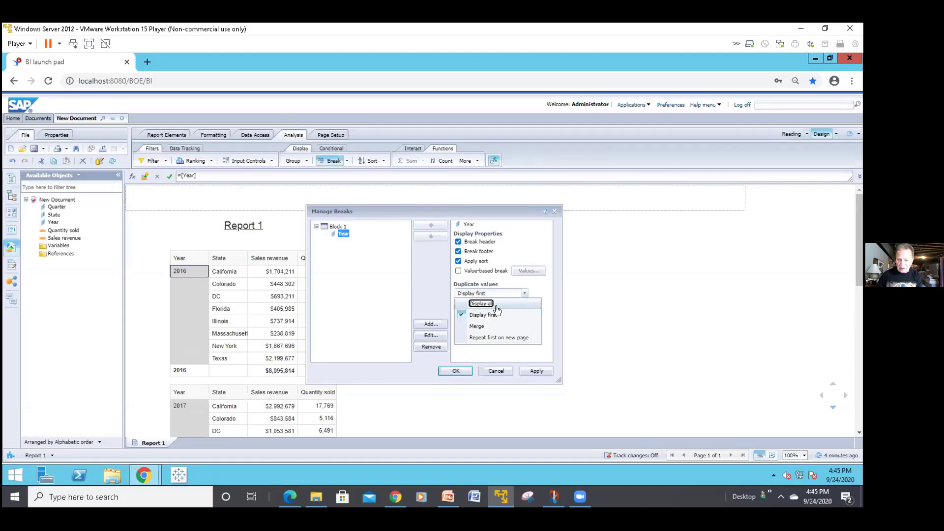
left_click(481, 326)
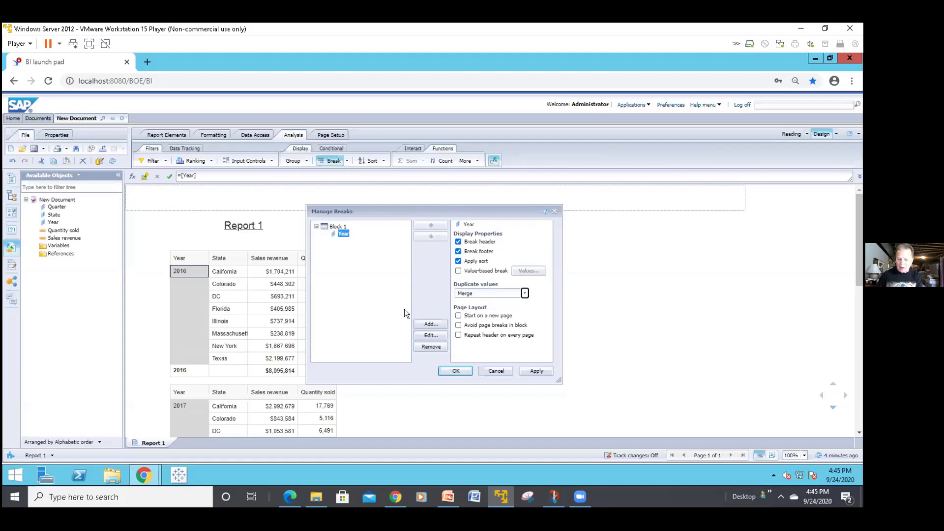
left_click(451, 368)
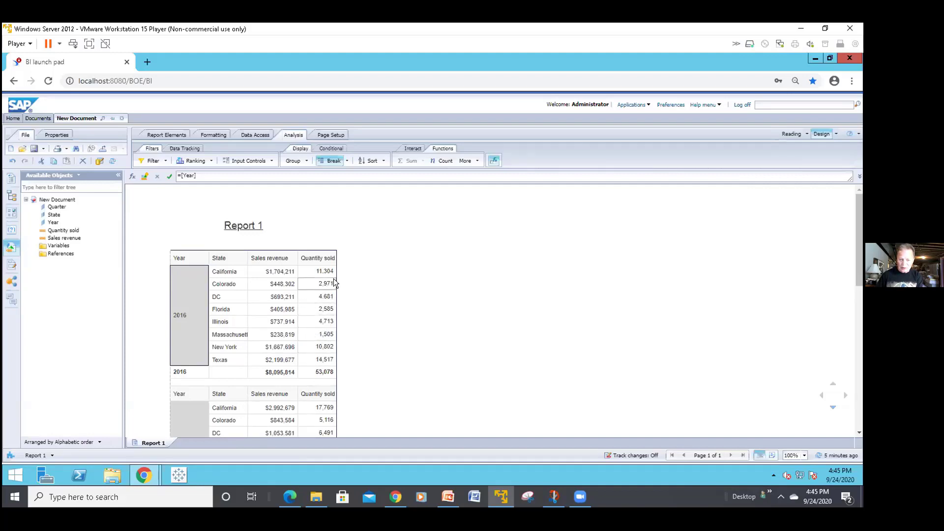
Turn off the break footer for the Year break in the break management settings and confirm.
left_click(265, 295)
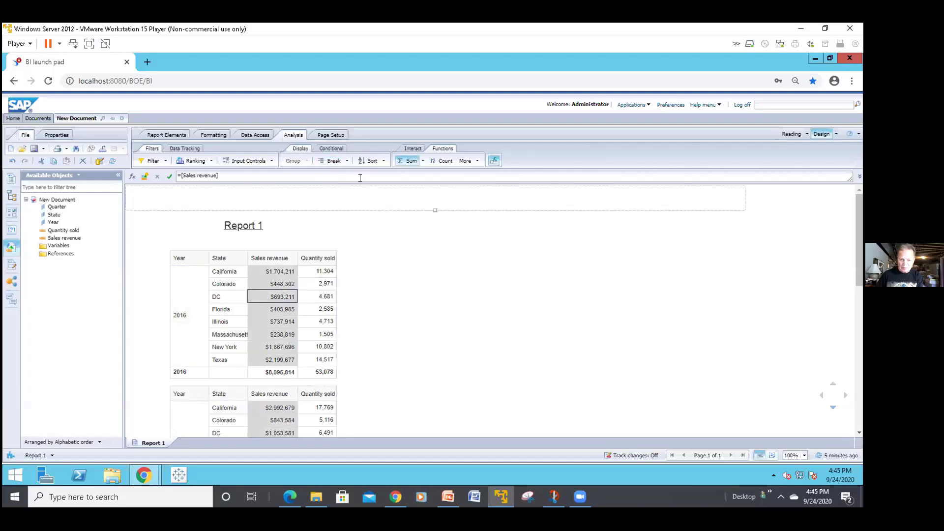
left_click(191, 268)
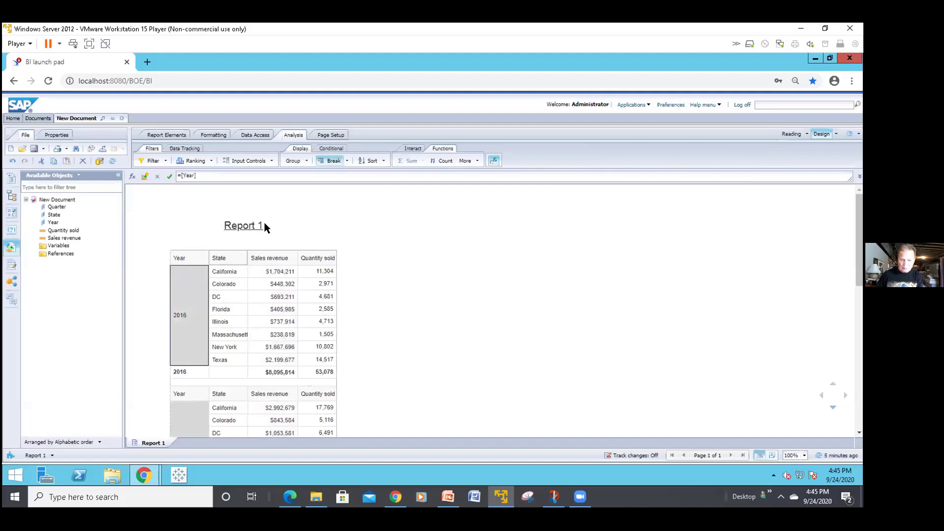
left_click(345, 166)
left_click(347, 208)
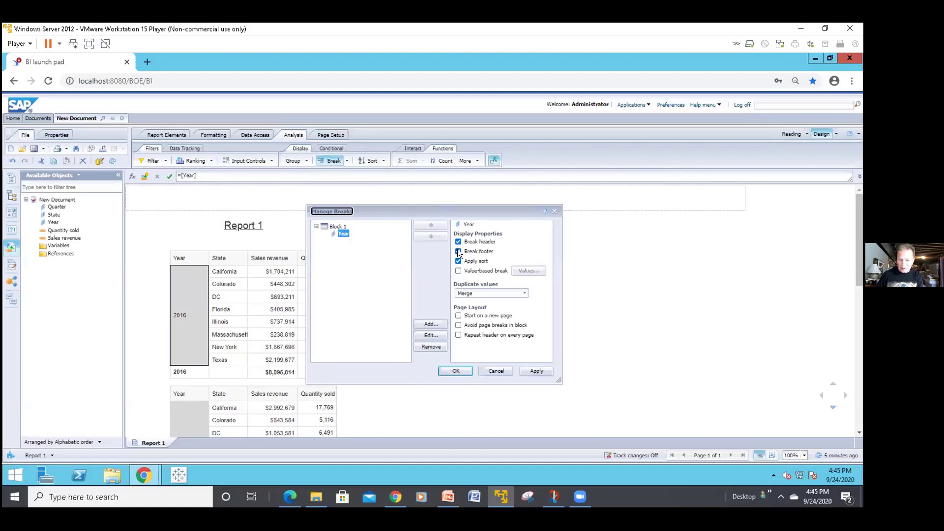
left_click(458, 251)
mouse_move(502, 495)
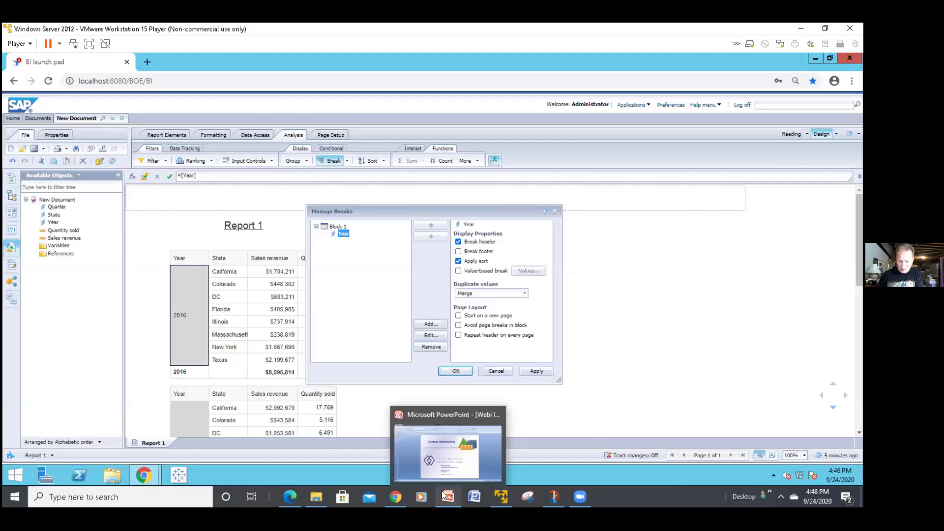
mouse_move(474, 497)
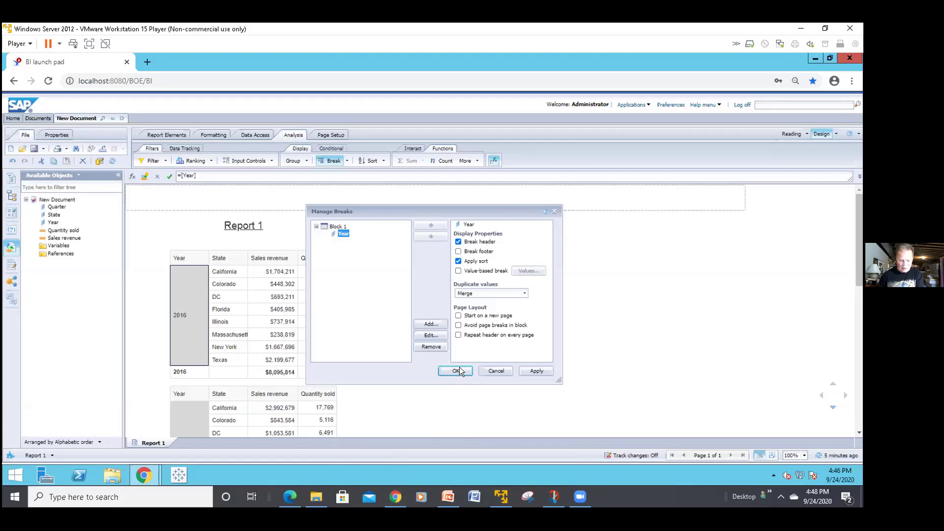
key("alt+Tab")
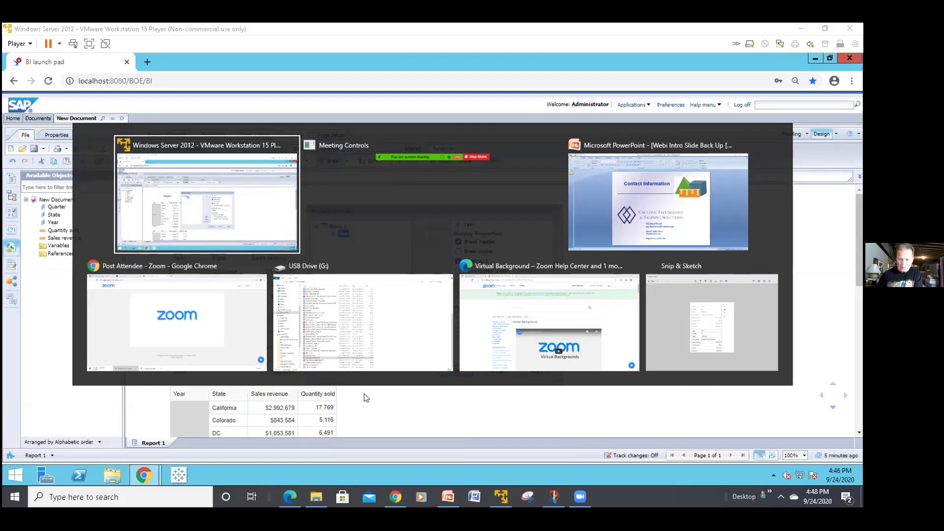
left_click(286, 222)
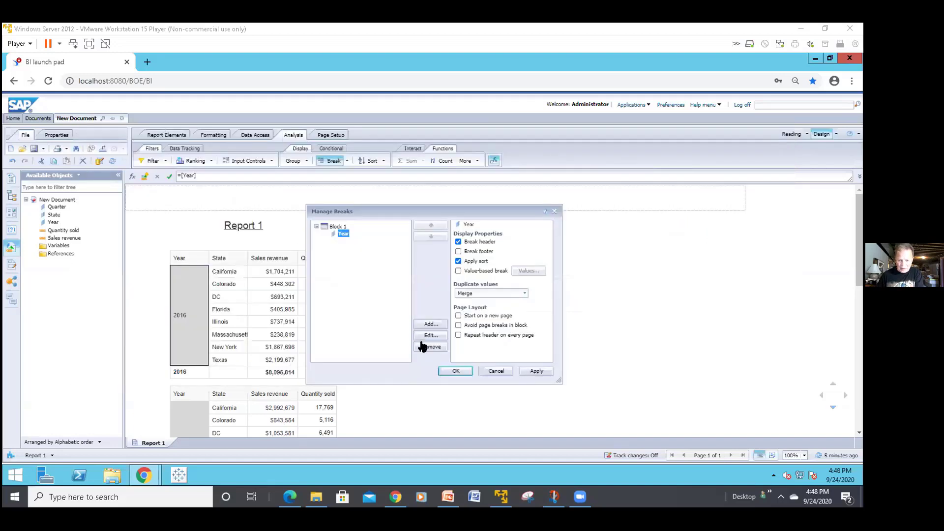
left_click(450, 372)
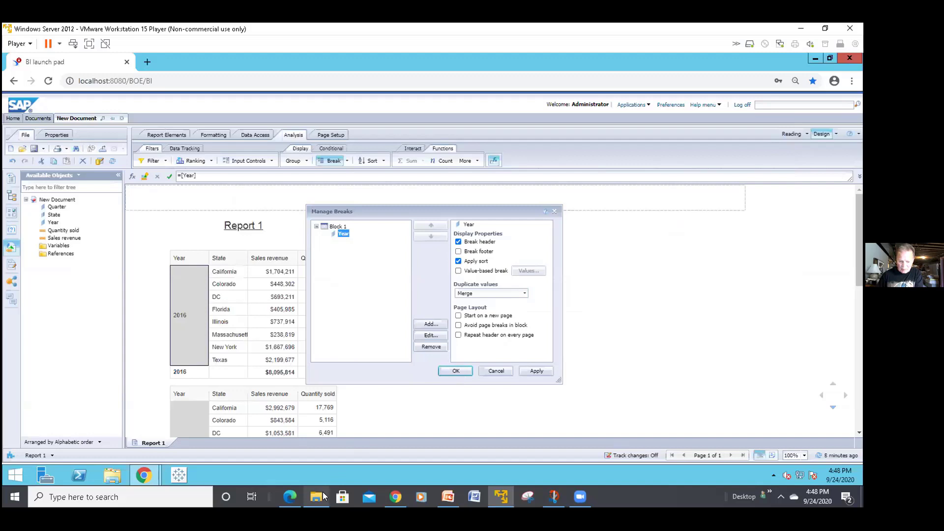
mouse_move(323, 496)
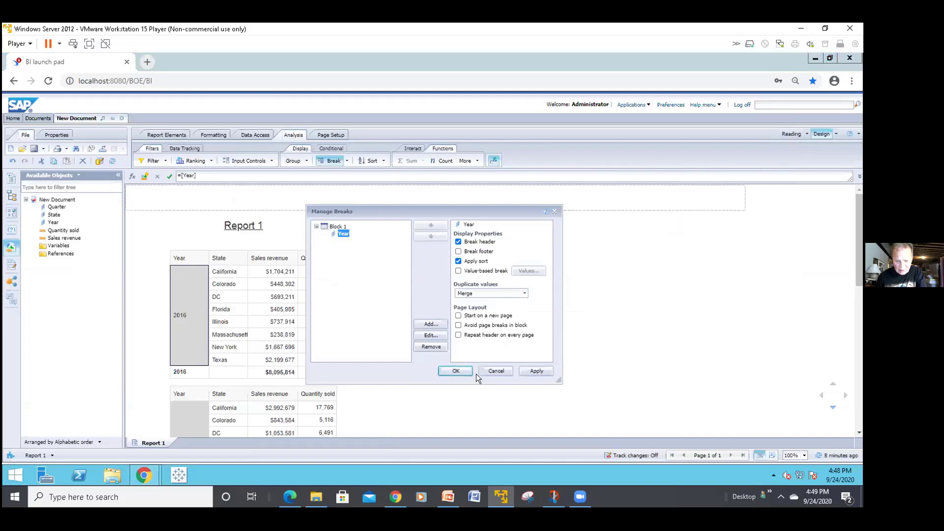
left_click(458, 371)
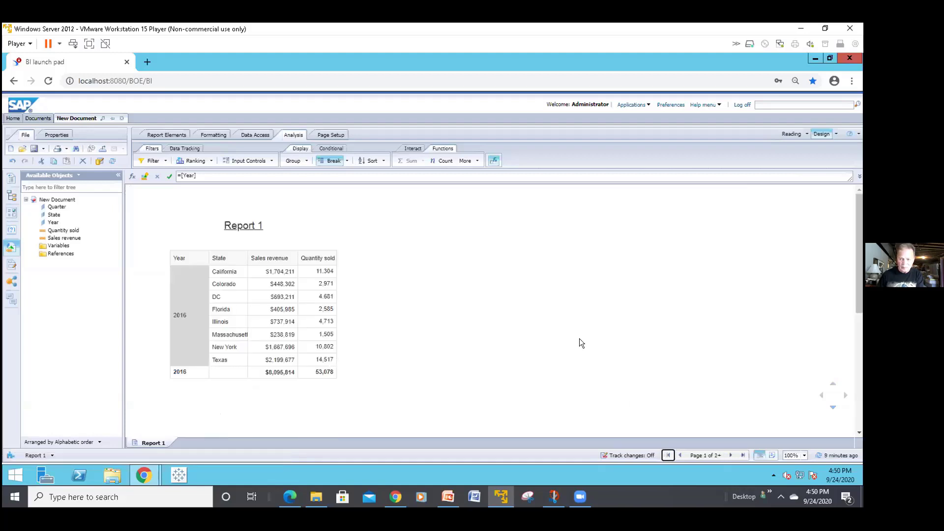
Refresh the report data and remove the break from the Year column.
left_click(457, 283)
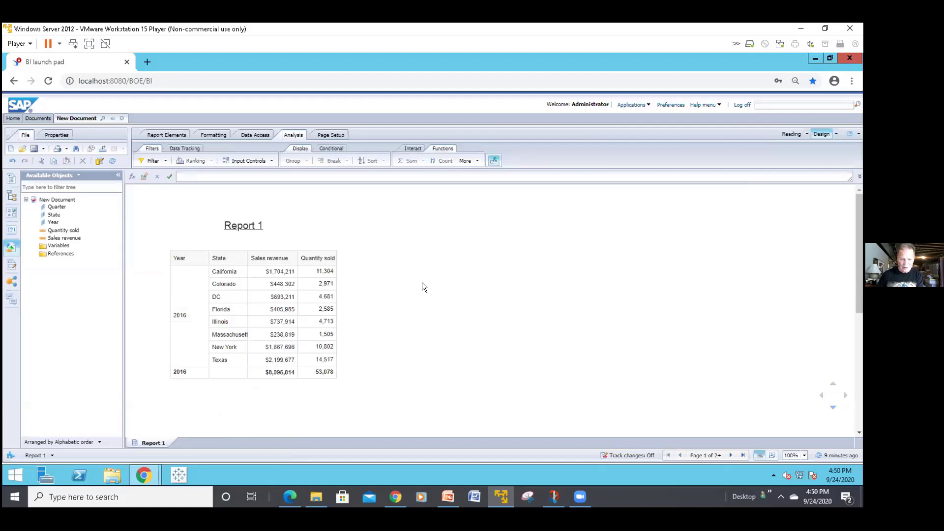
left_click(112, 162)
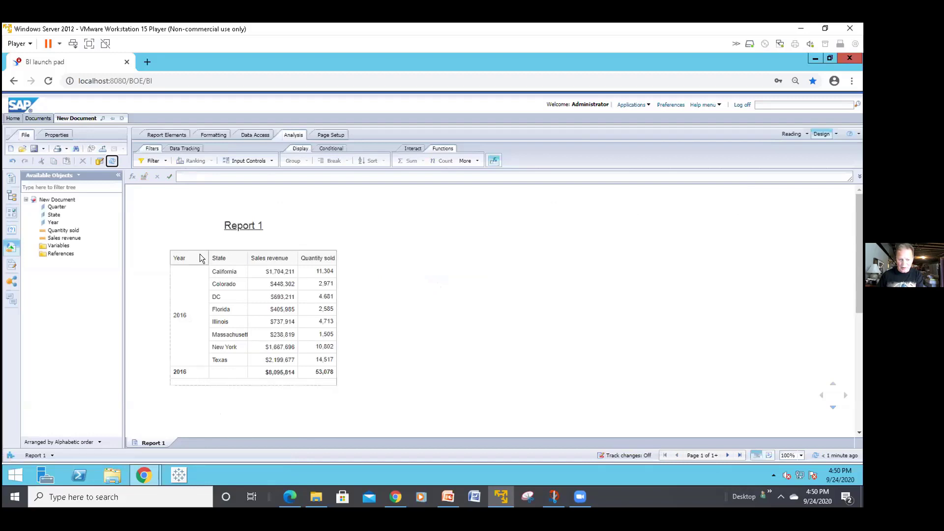
left_click(198, 275)
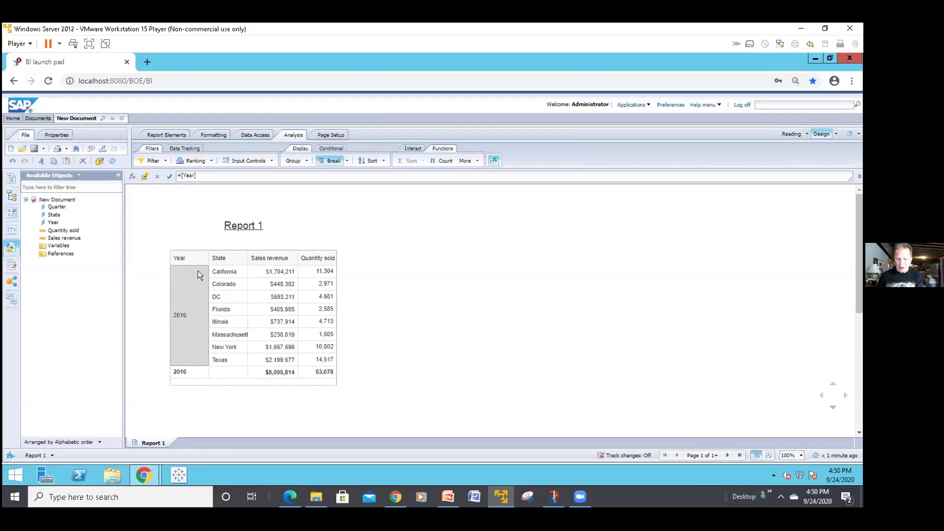
left_click(265, 227)
left_click(291, 201)
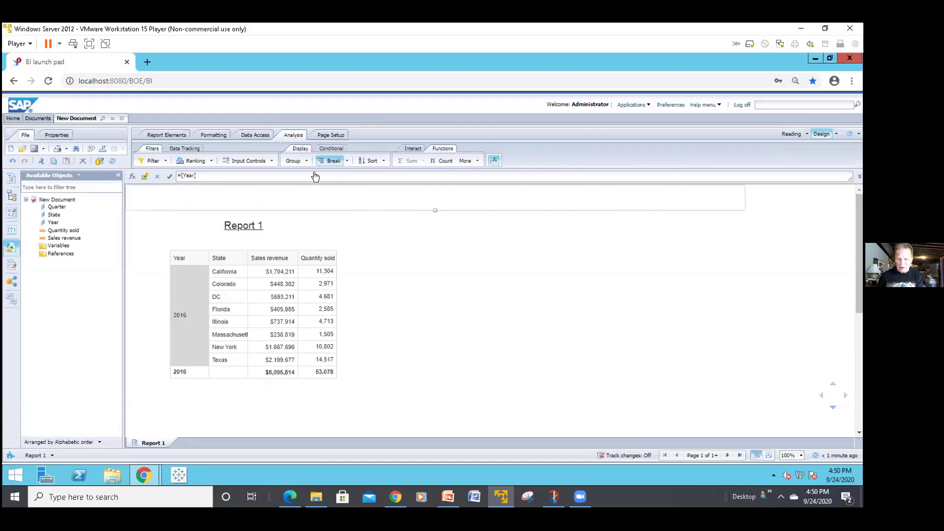
left_click(321, 163)
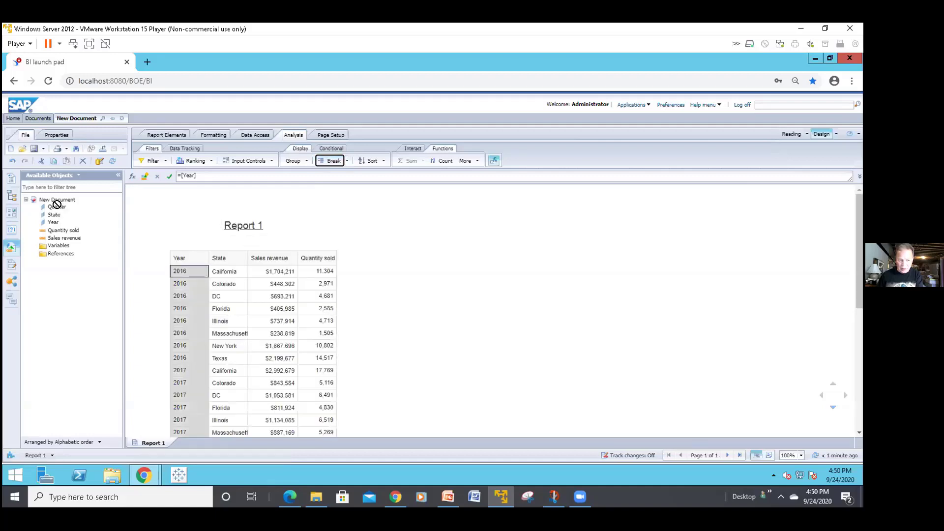
Insert Quarter as a table column between Year and State, and add a break on the Year column.
left_click_drag(57, 208, 209, 281)
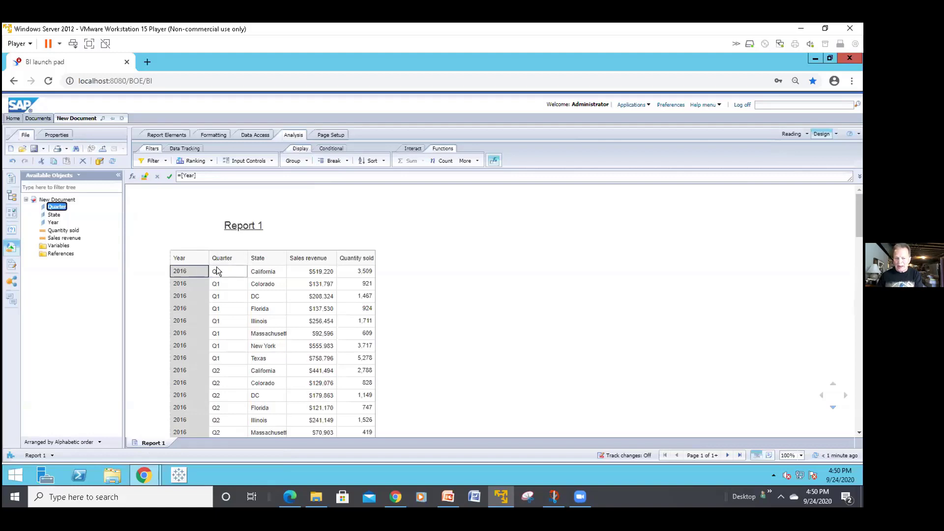
left_click(276, 225)
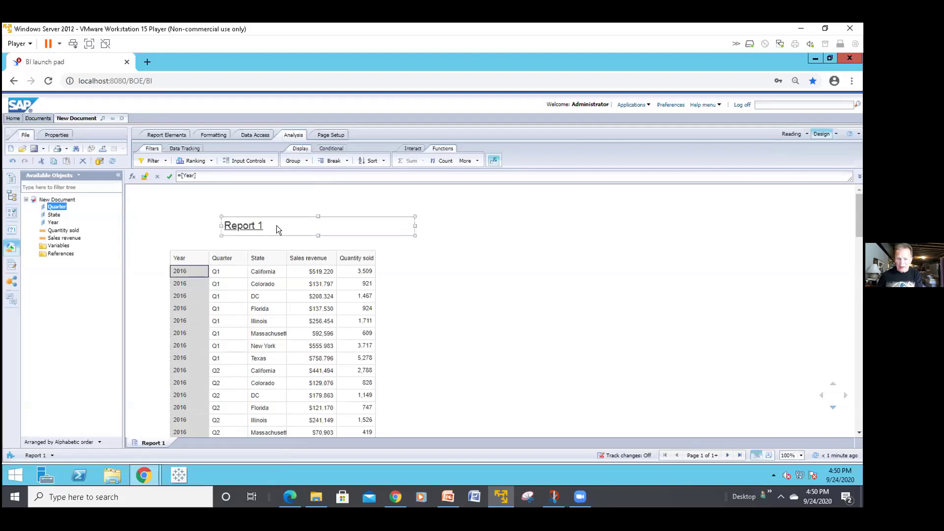
left_click(295, 197)
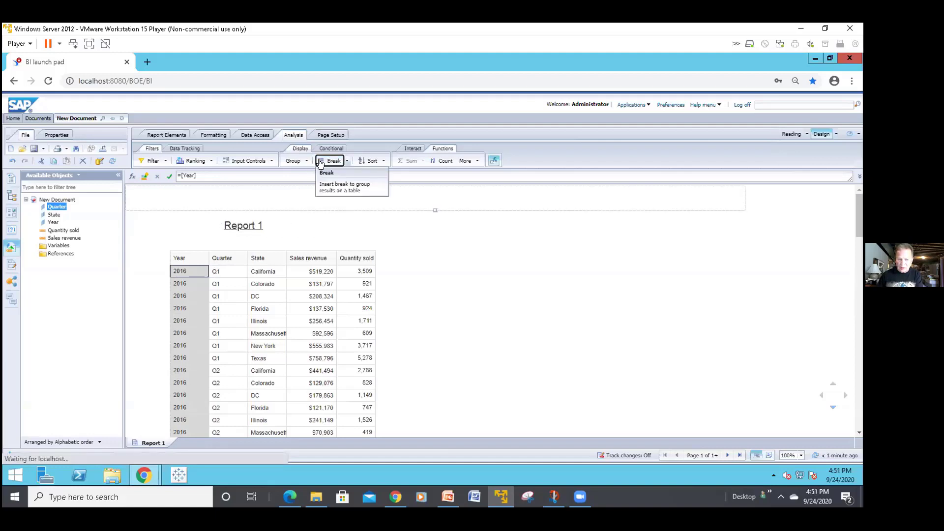
left_click(346, 161)
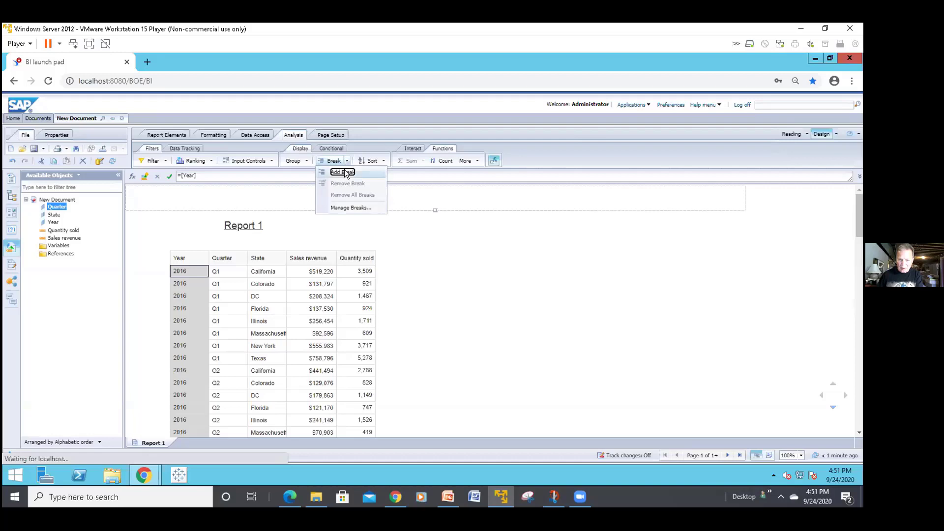
left_click(346, 172)
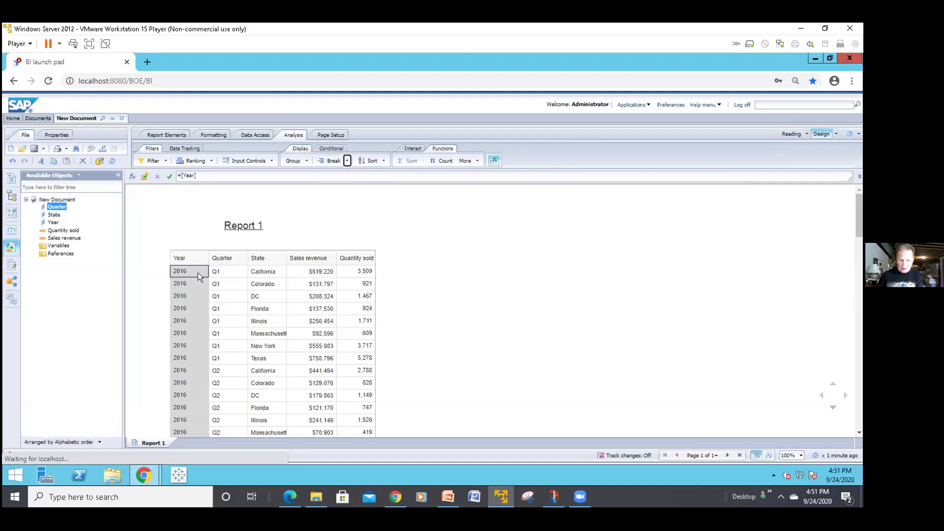
left_click(347, 160)
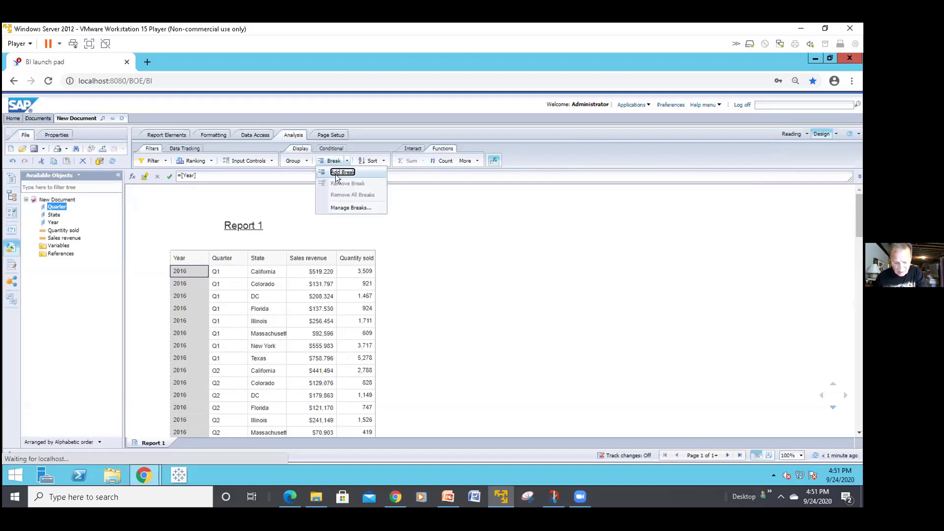
left_click(335, 173)
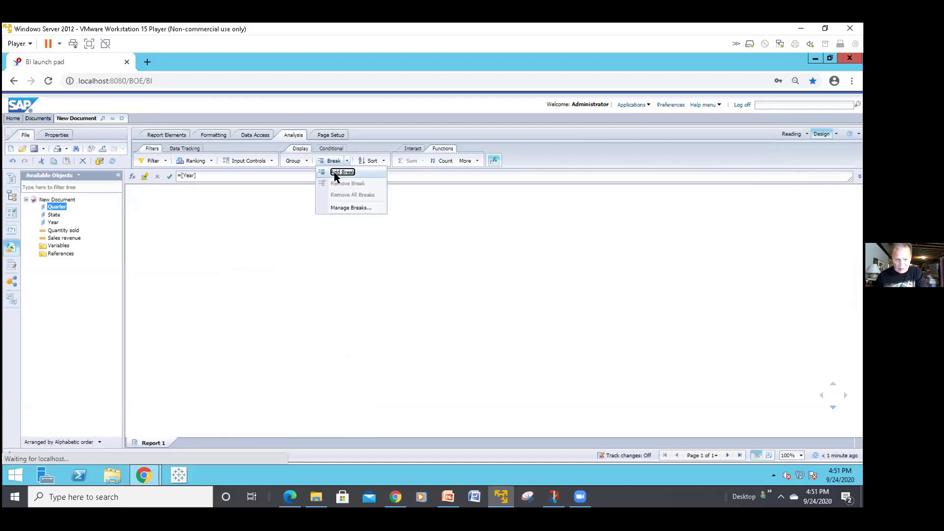
Reload the BI launch pad and create a new Web Intelligence document based on the efashion universe.
key("F5")
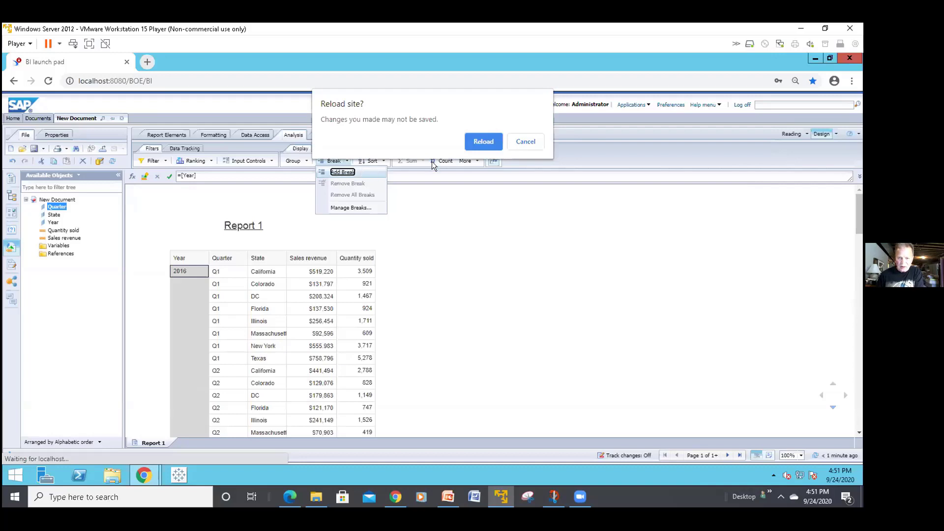
left_click(530, 145)
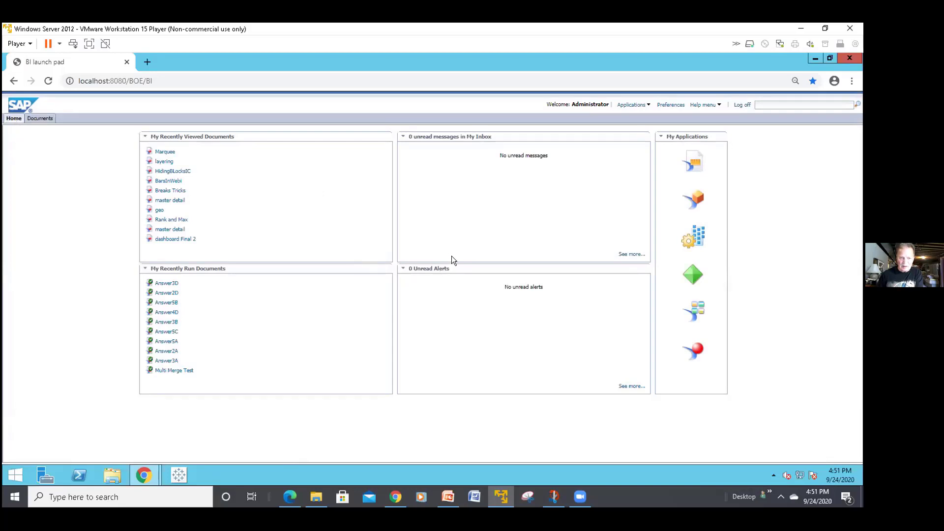
left_click(691, 346)
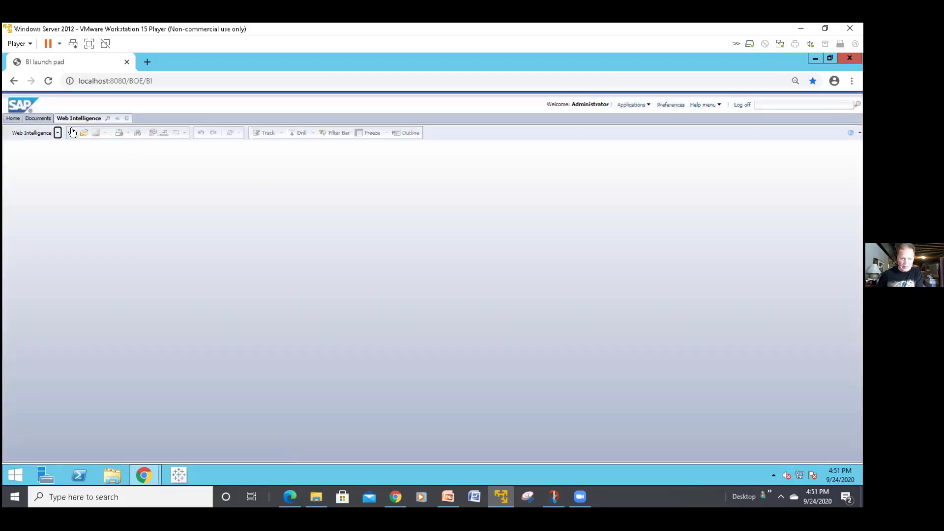
left_click(72, 133)
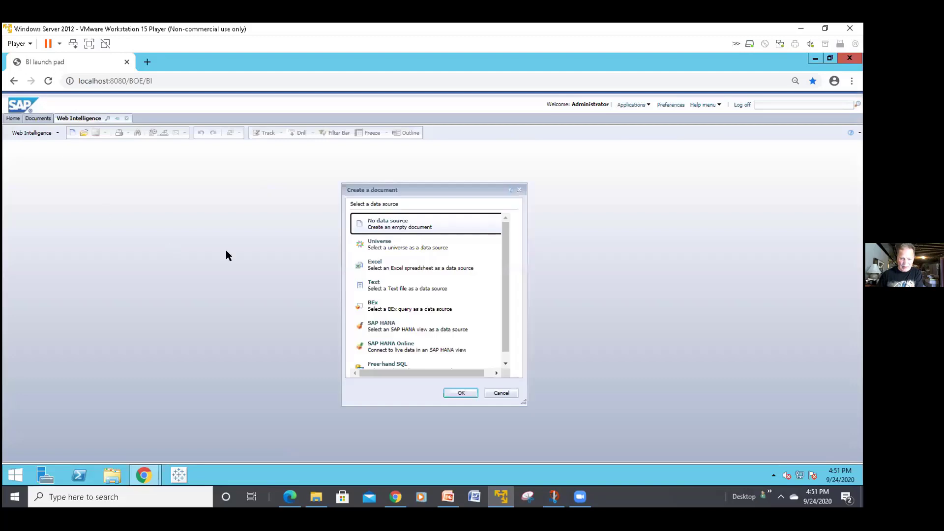
left_click(377, 248)
left_click(462, 393)
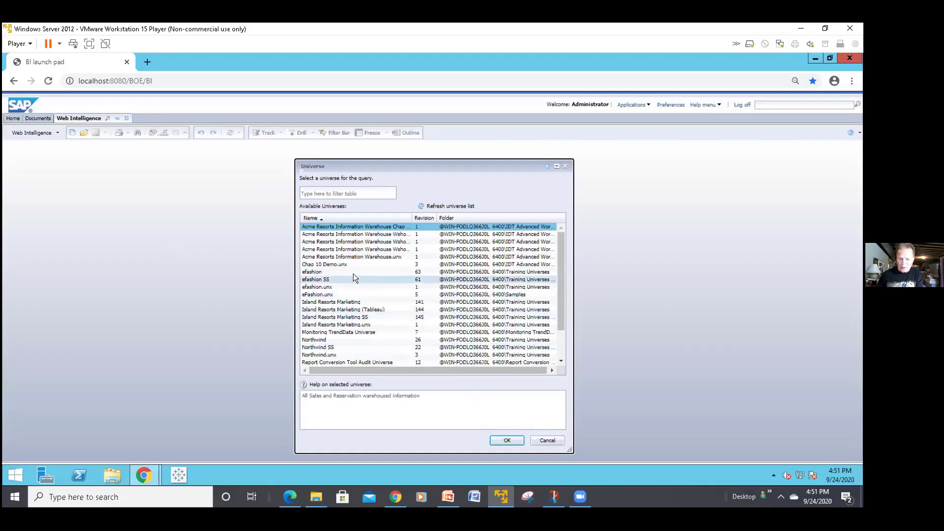
double_click(339, 272)
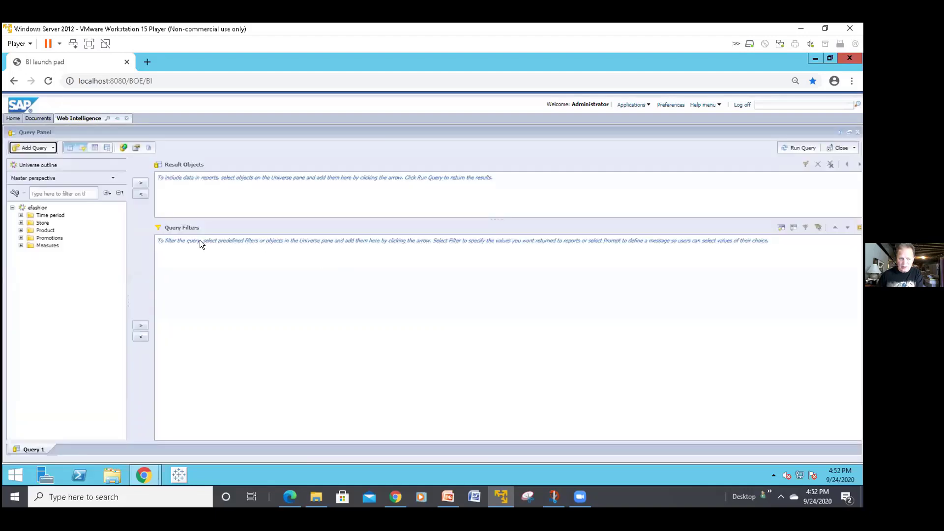
Add Year and Quarter from Time period and State from Store to the query's result objects.
left_click(20, 216)
double_click(50, 223)
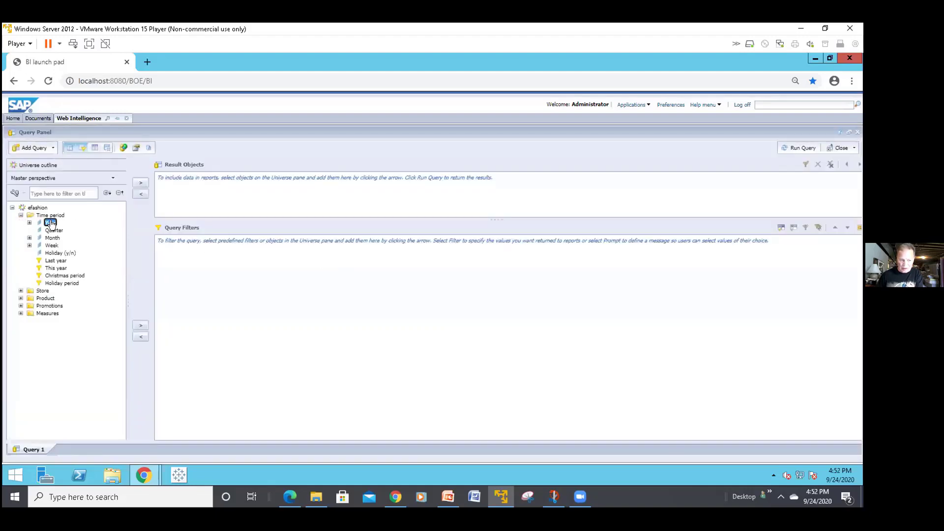
double_click(52, 238)
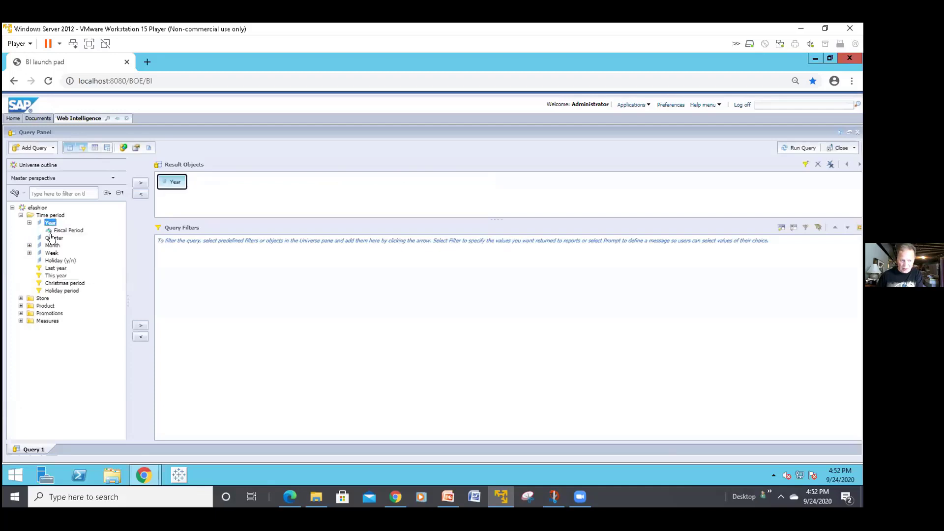
left_click(21, 298)
double_click(50, 306)
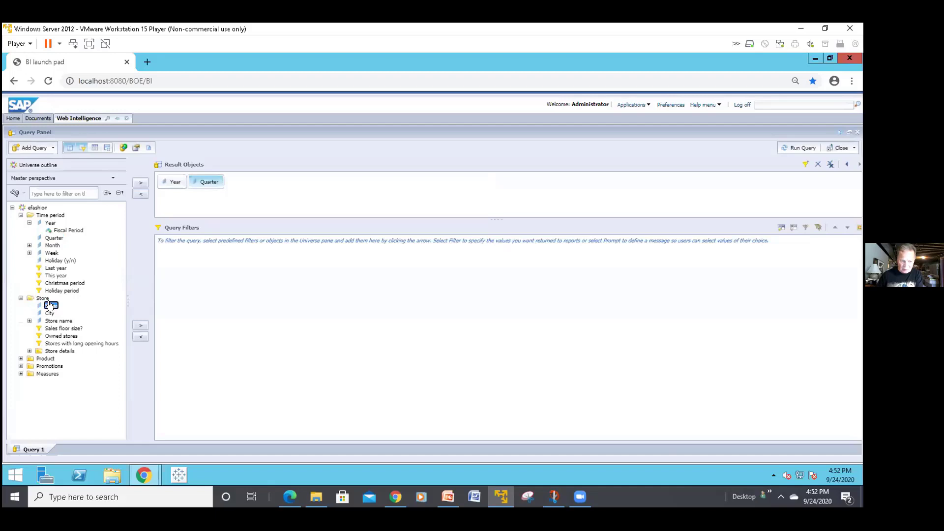
Add the Sales revenue and Quantity sold measures to the result objects and run the query.
double_click(47, 375)
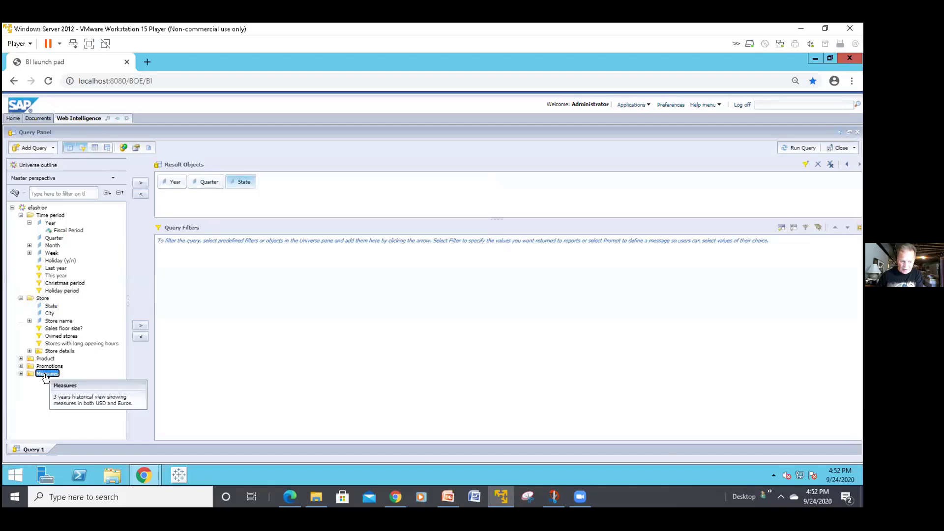
left_click_drag(420, 192, 119, 223)
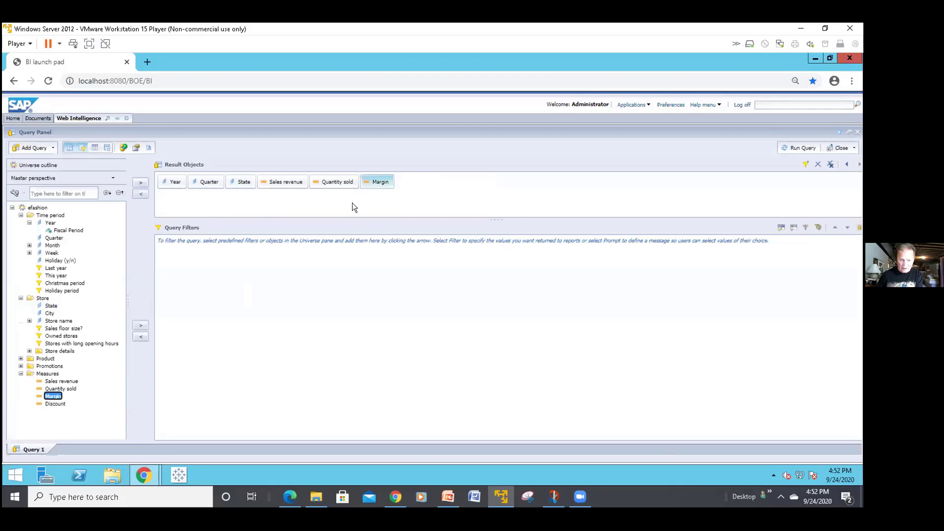
left_click_drag(366, 182, 103, 220)
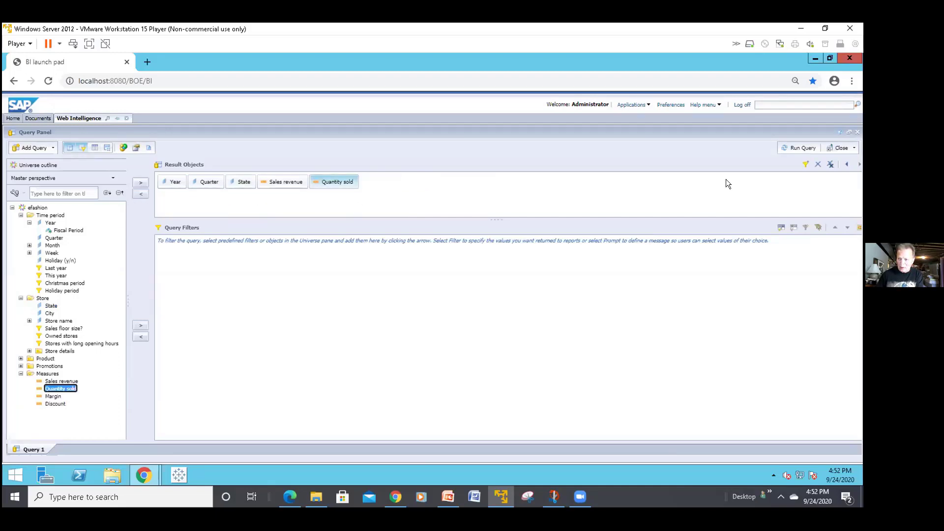
left_click(791, 147)
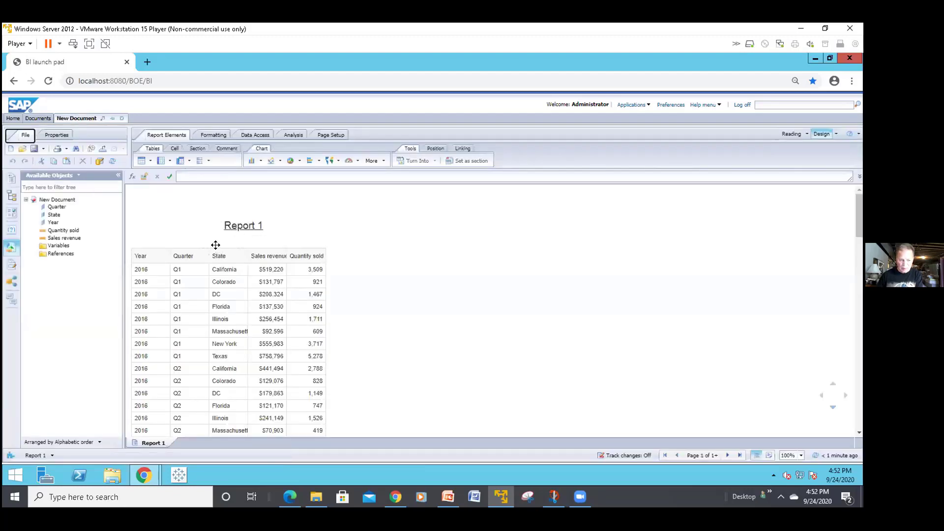
Shift the report table slightly to the right and add breaks on the Year and Quarter columns.
left_click_drag(215, 245, 255, 245)
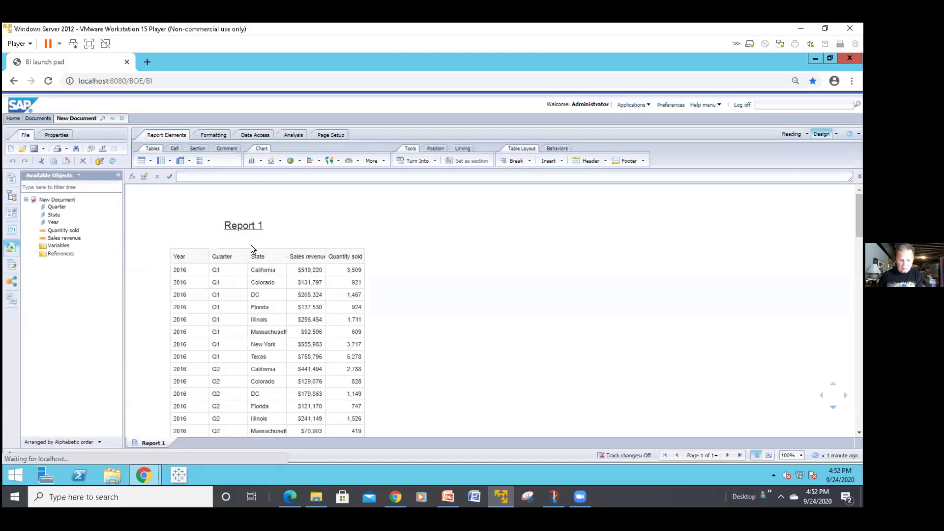
left_click(194, 265)
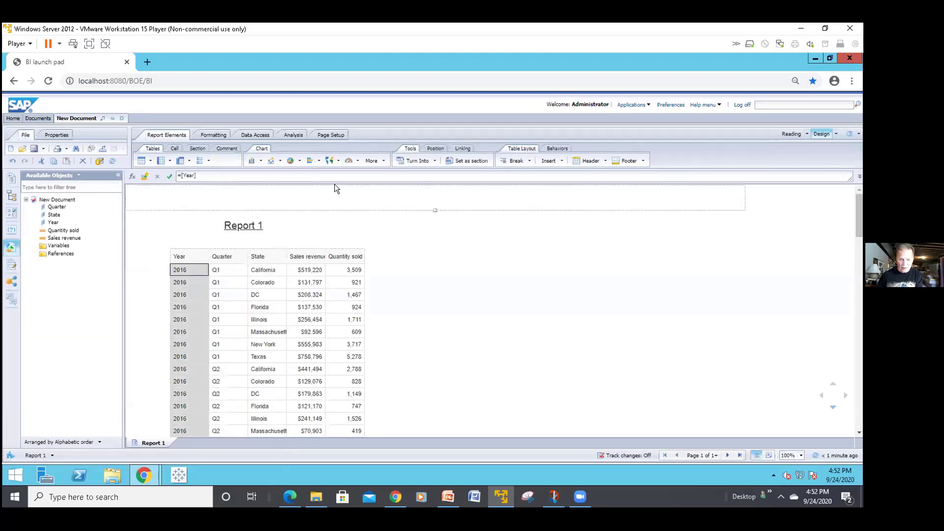
left_click(295, 136)
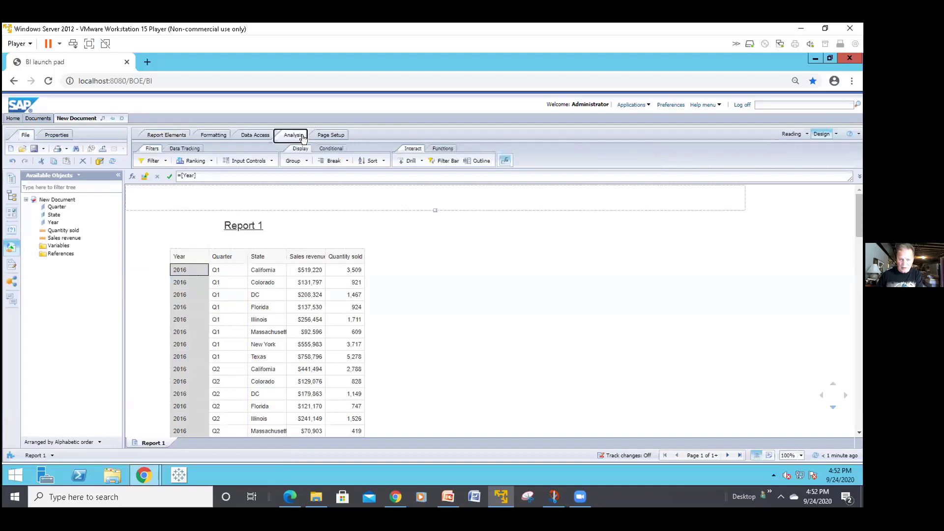
left_click(331, 161)
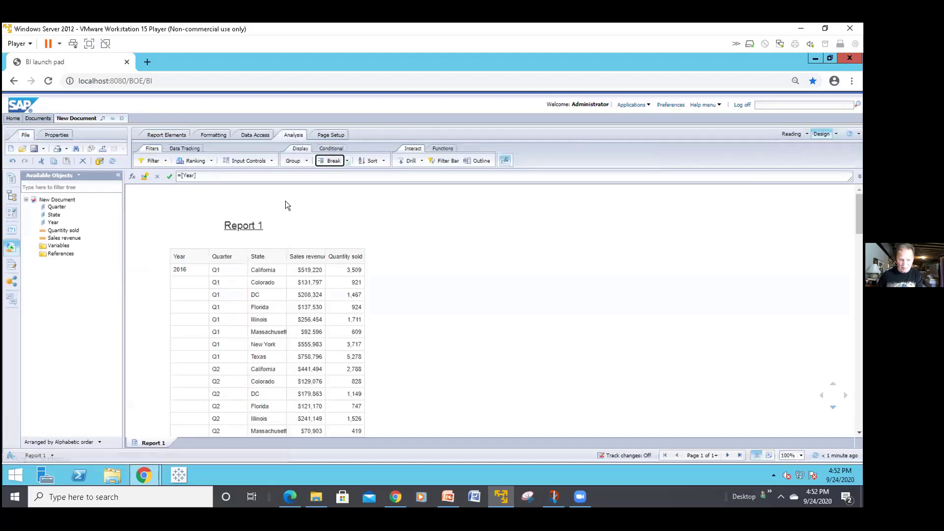
left_click(236, 268)
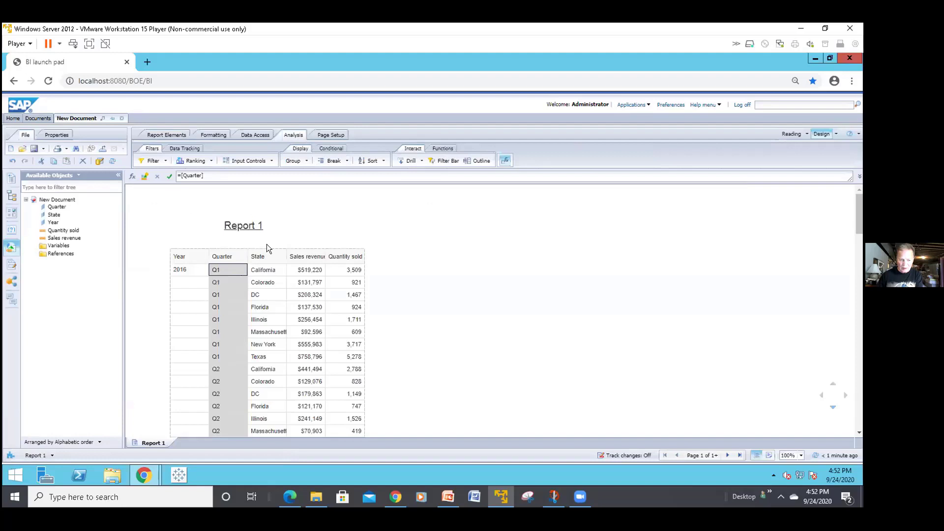
left_click(329, 161)
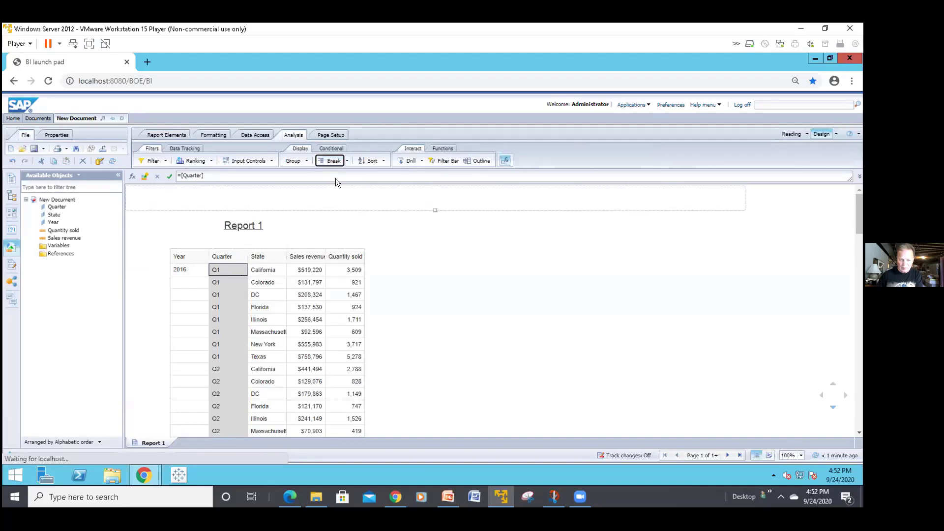
left_click(382, 247)
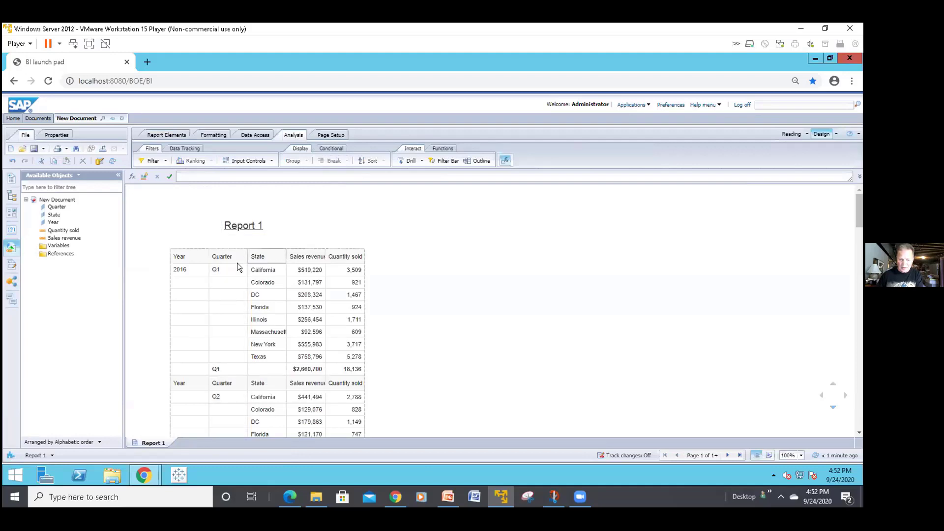
Set the duplicate values of the Year break to Merge.
left_click(200, 279)
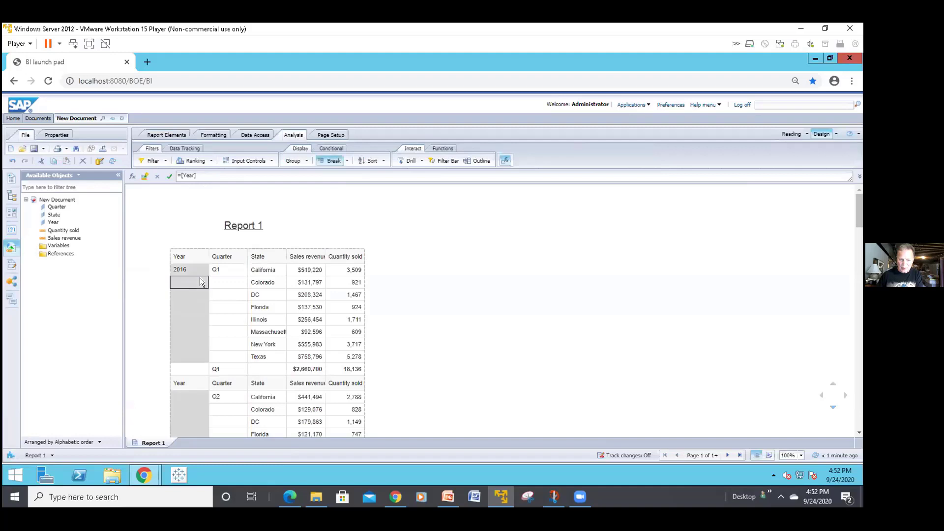
left_click(347, 163)
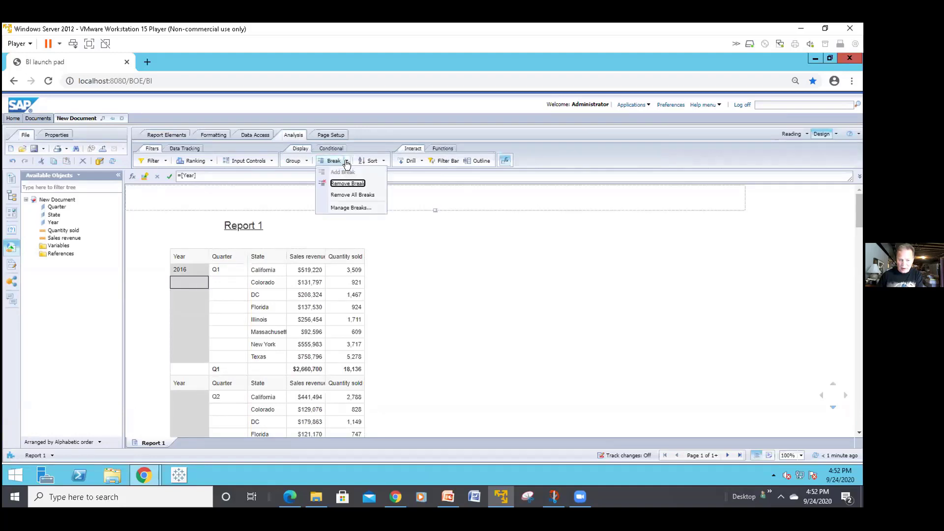
left_click(343, 205)
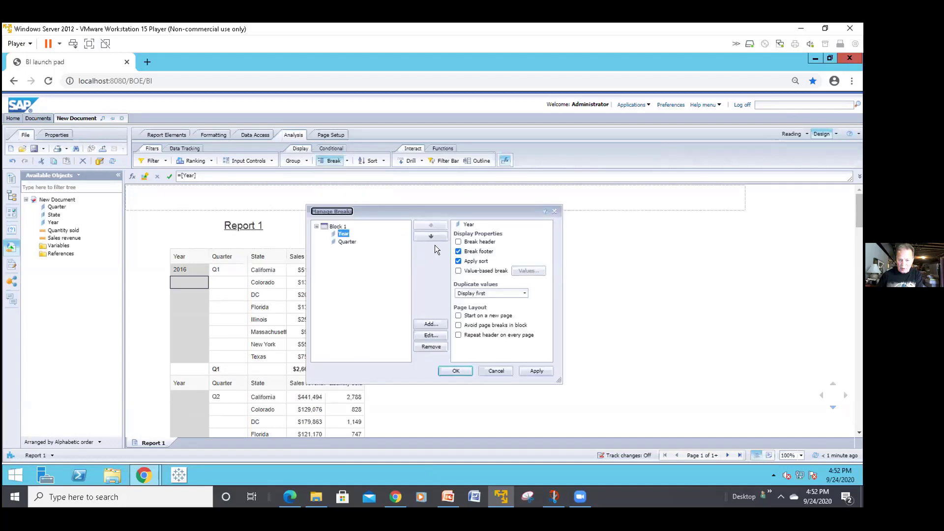
left_click(478, 294)
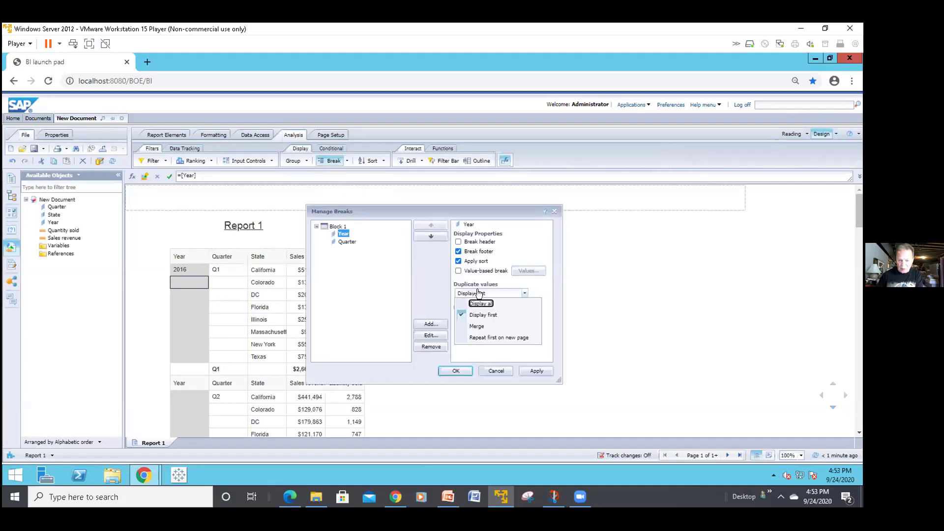
left_click(473, 325)
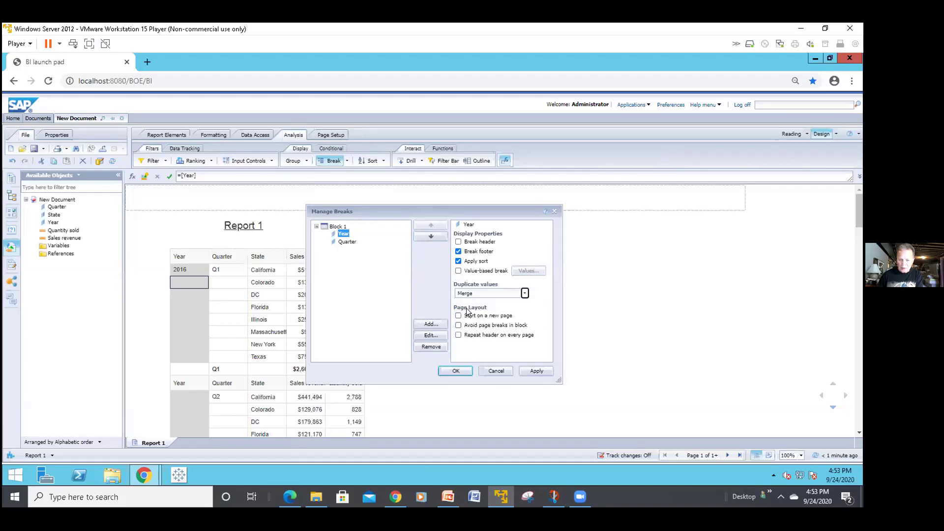
left_click(449, 370)
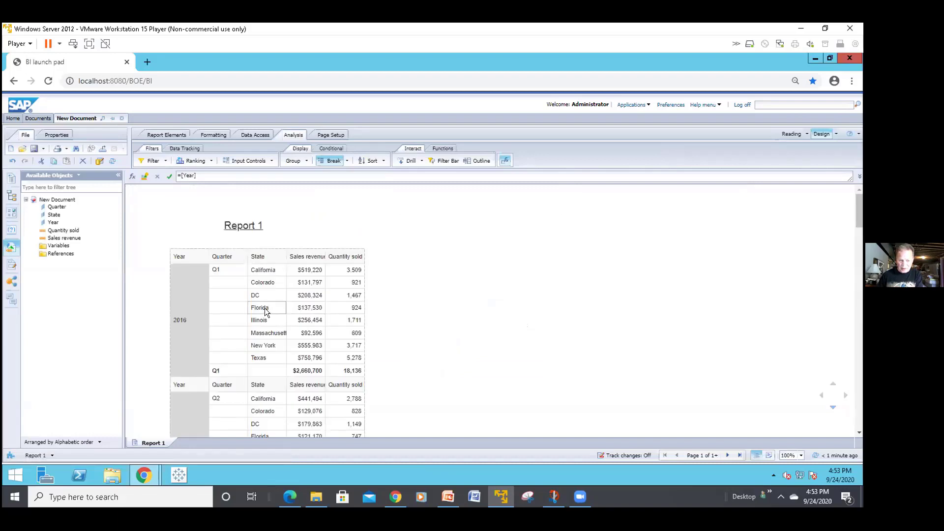
Enable the break header for the Year break and disable it for the Quarter break.
scroll(264, 307, "down", 1)
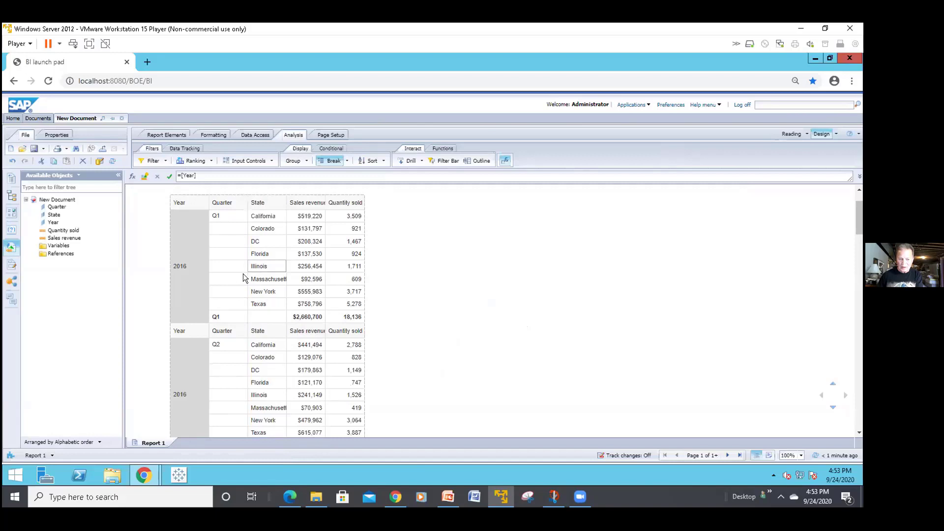
left_click(347, 161)
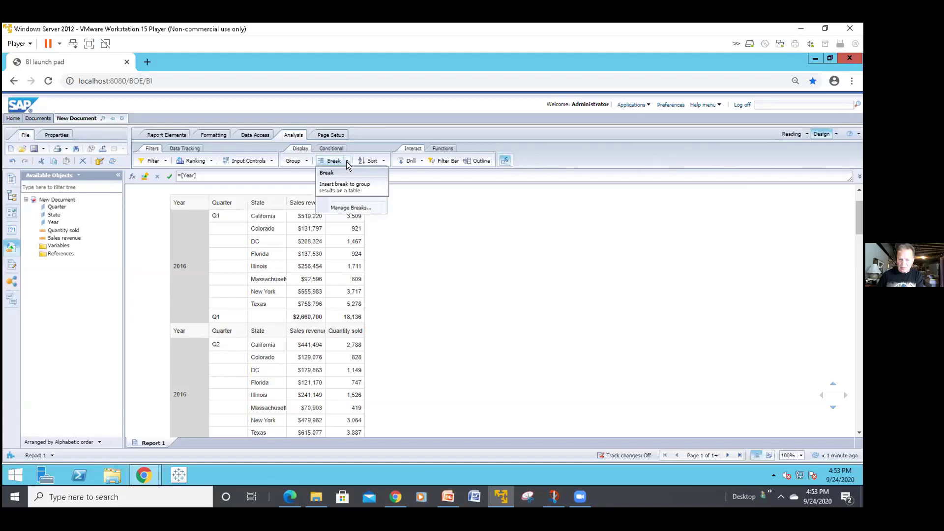
left_click(345, 207)
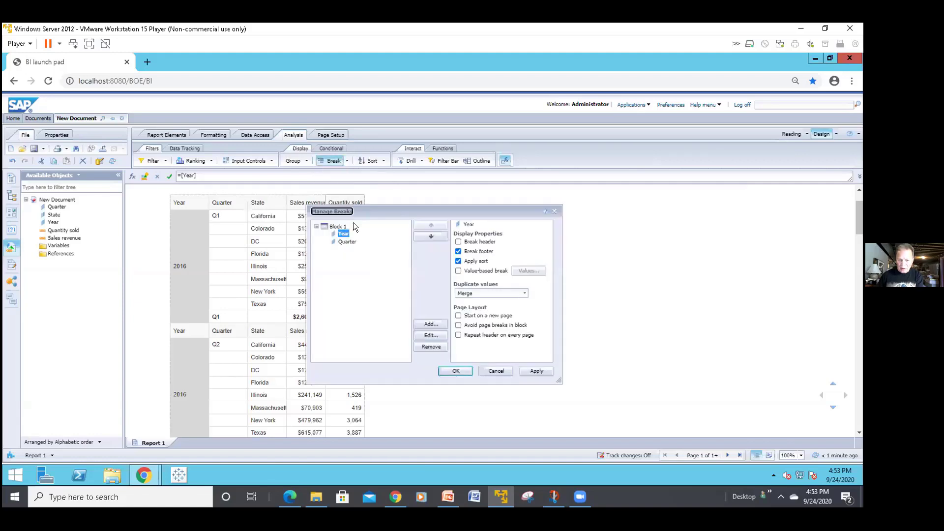
left_click(458, 242)
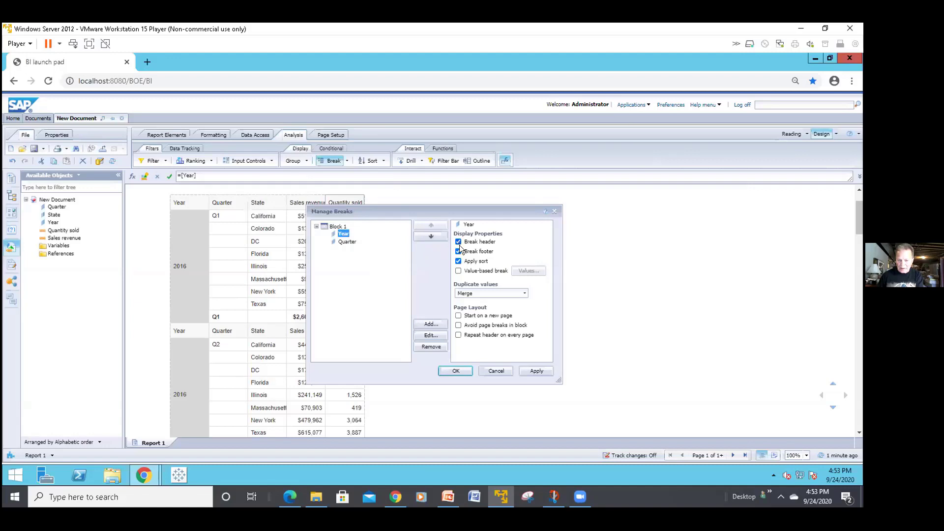
left_click(341, 242)
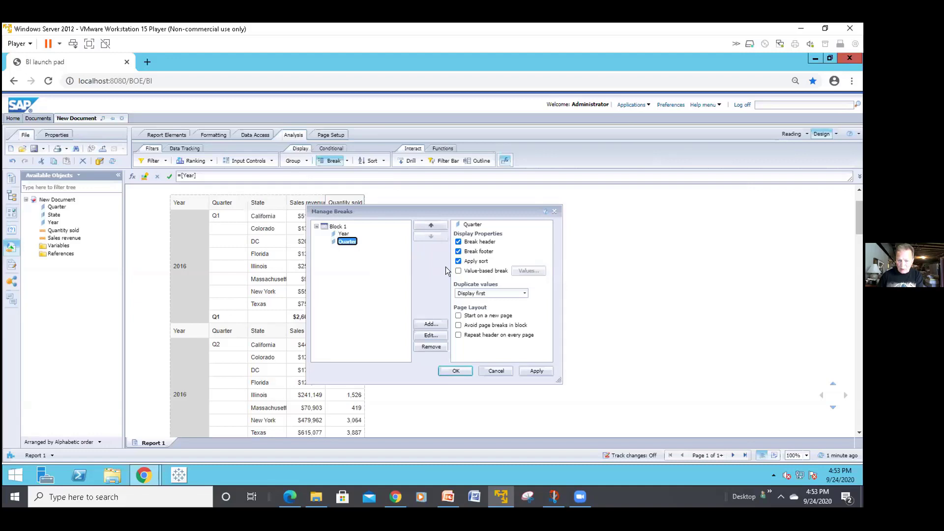
left_click(457, 242)
left_click(455, 371)
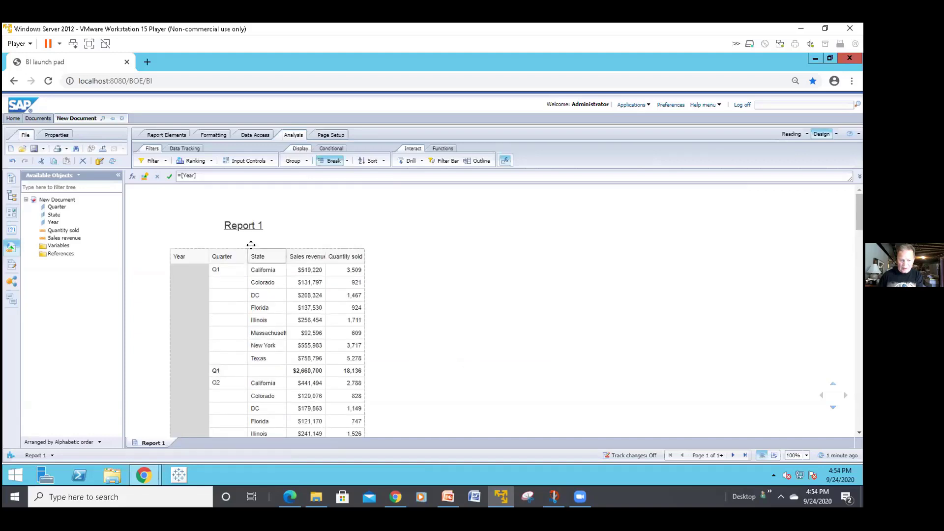
Examine the merged Year cell and the quarter groups with their footer rows in the table.
scroll(226, 253, "down", 1)
scroll(204, 258, "down", 6)
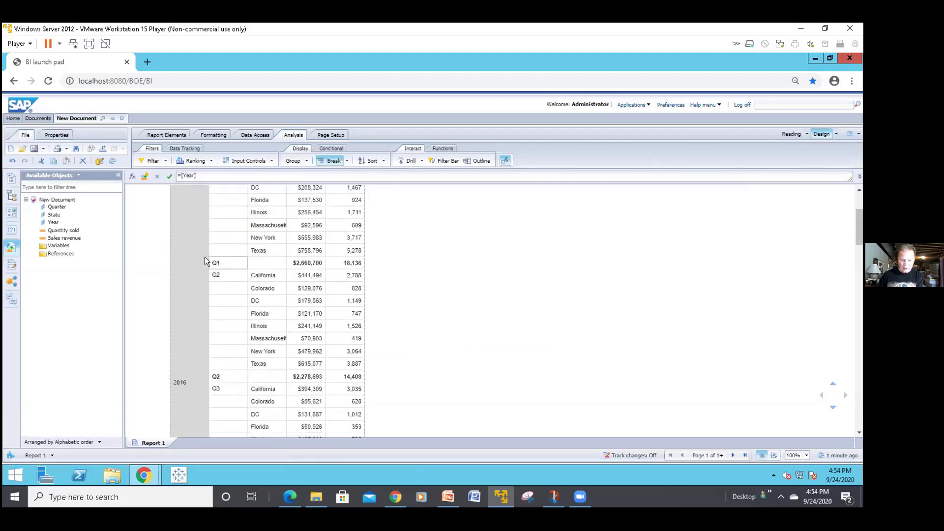
scroll(198, 258, "up", 6)
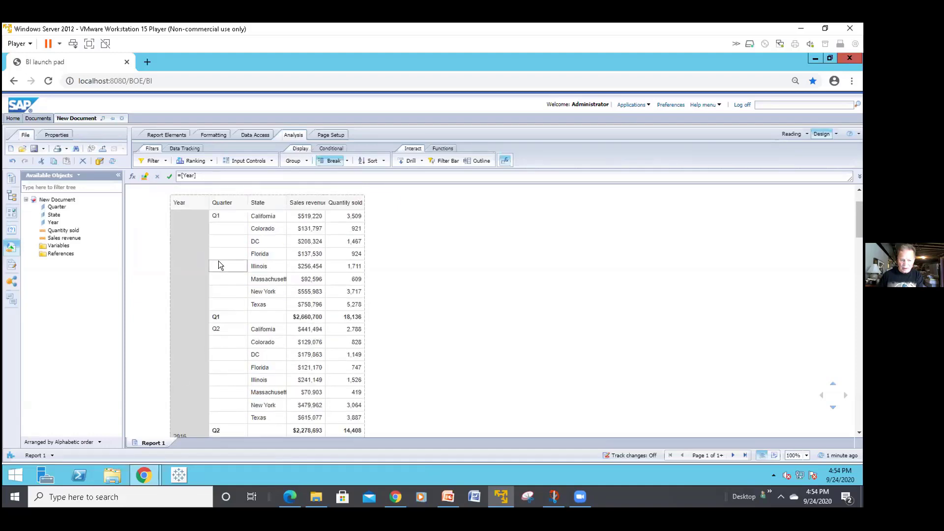
left_click(218, 265)
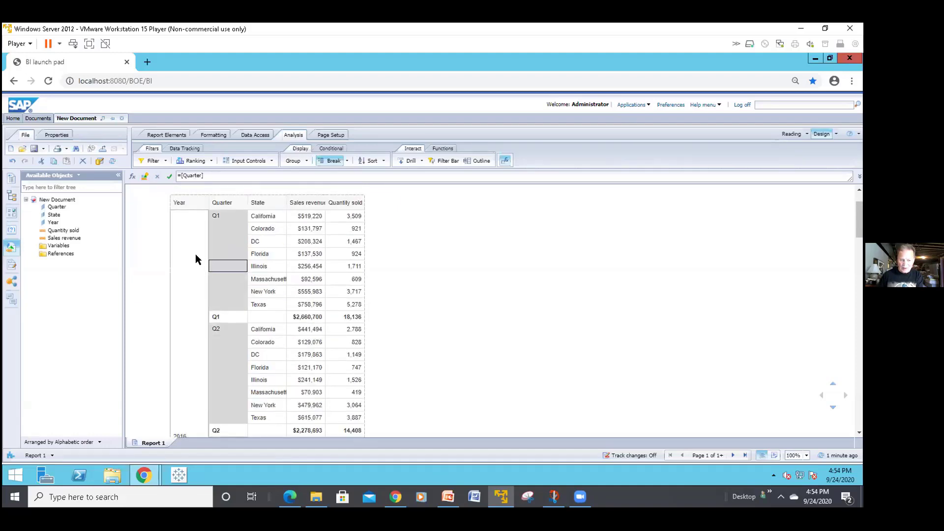
left_click(195, 255)
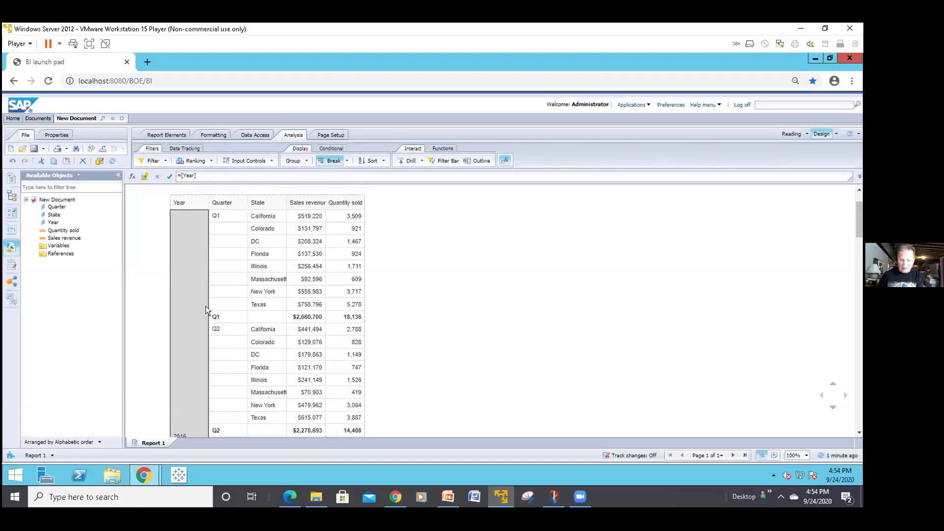
scroll(205, 307, "down", 3)
scroll(205, 308, "up", 3)
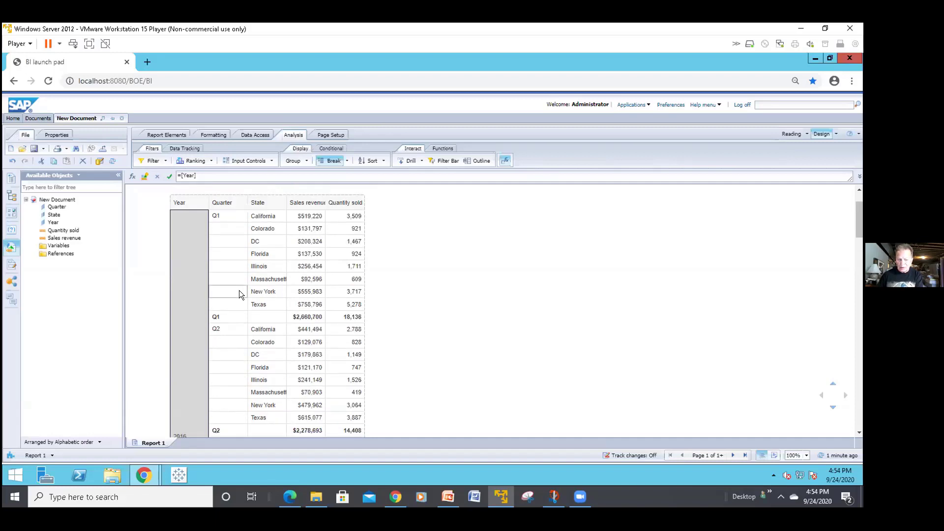
Fill all cells of the Quarter break footer row, from Quarter to Quantity sold, with yellow.
left_click(215, 316)
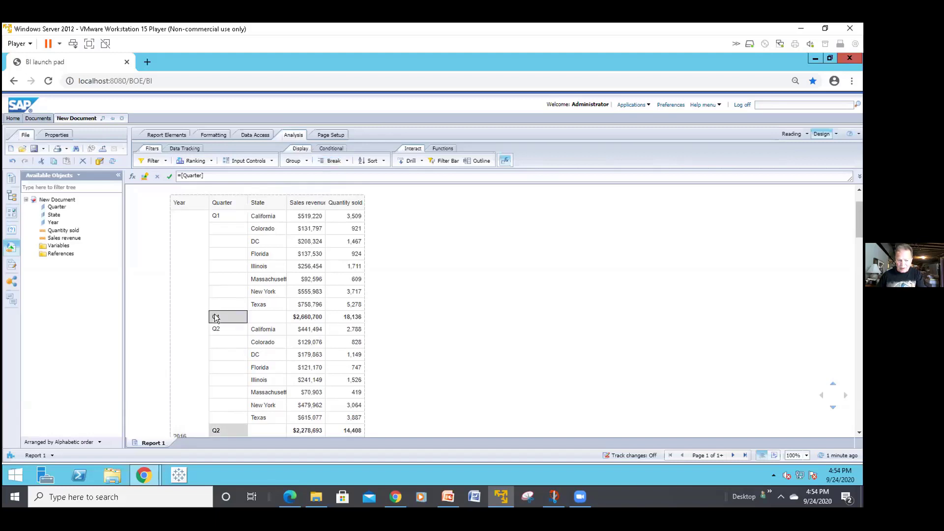
left_click(253, 313)
left_click(302, 317)
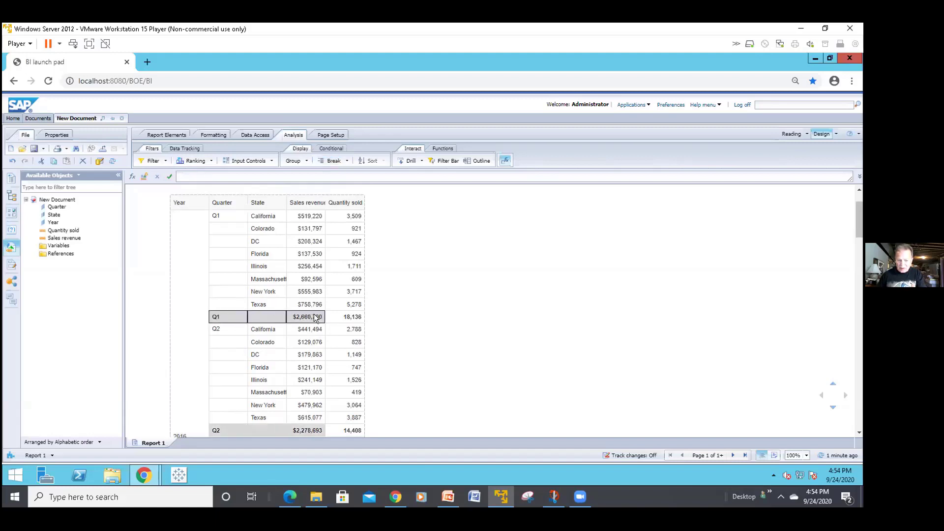
left_click(331, 315)
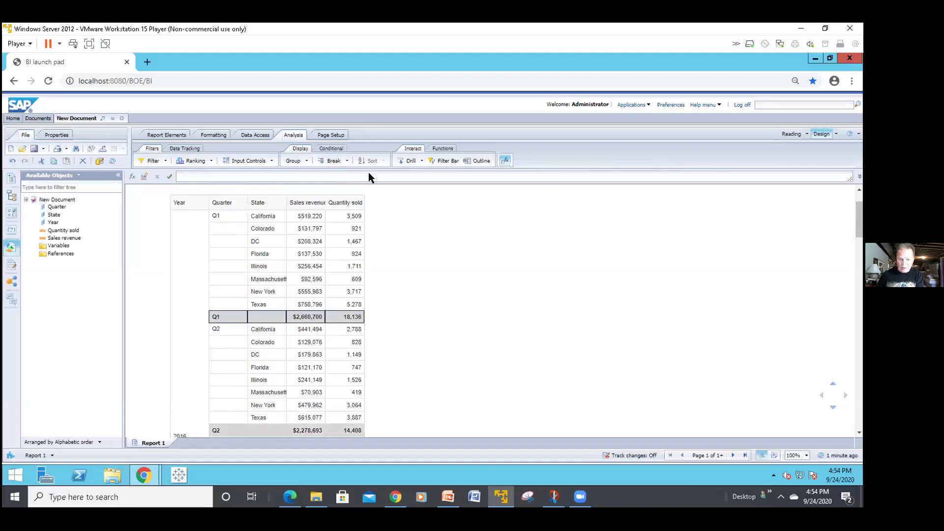
left_click(222, 134)
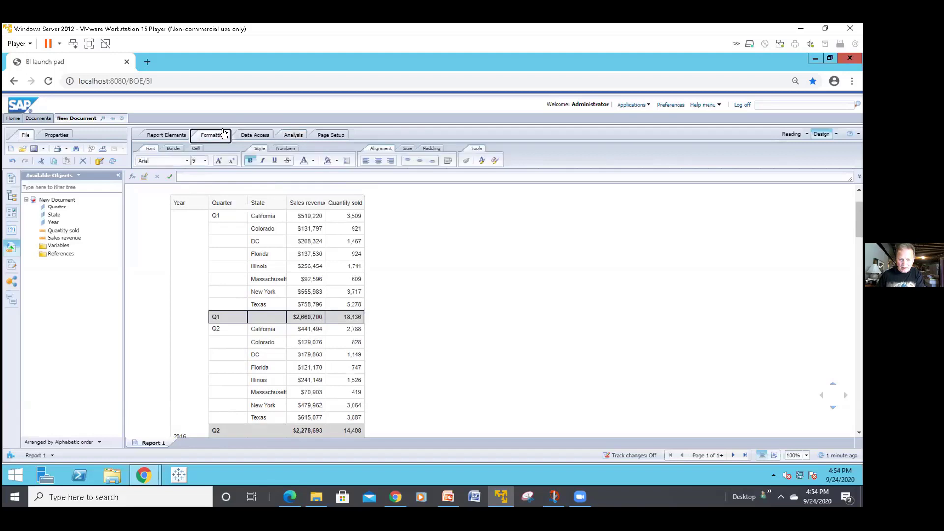
left_click(336, 163)
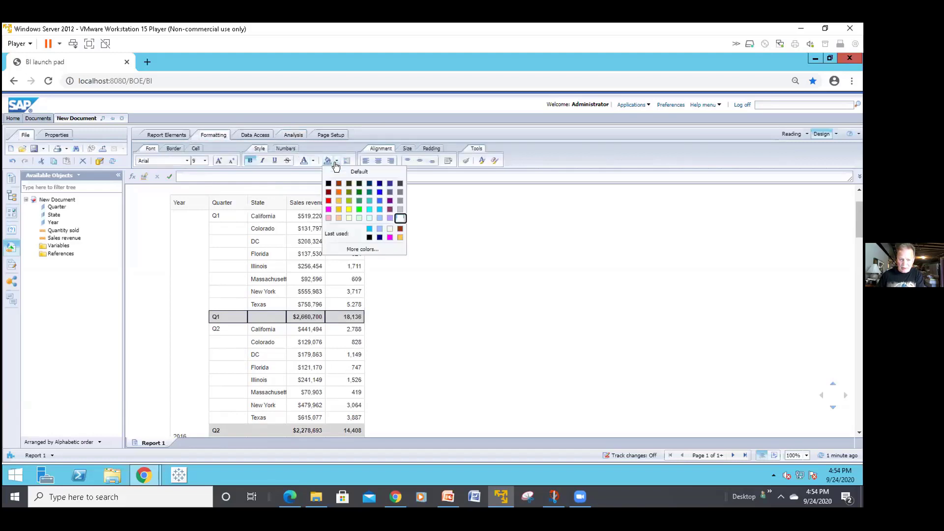
left_click(347, 206)
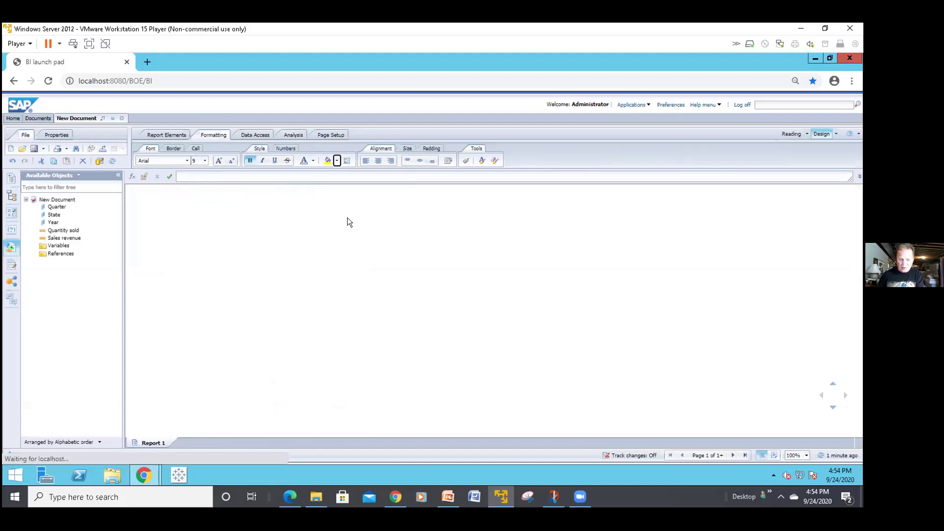
scroll(354, 241, "down", 3)
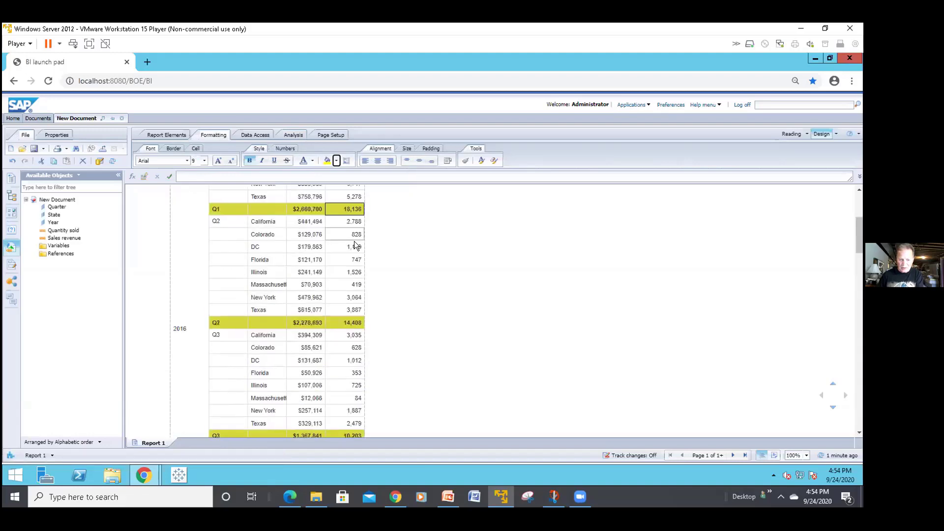
scroll(339, 238, "up", 5)
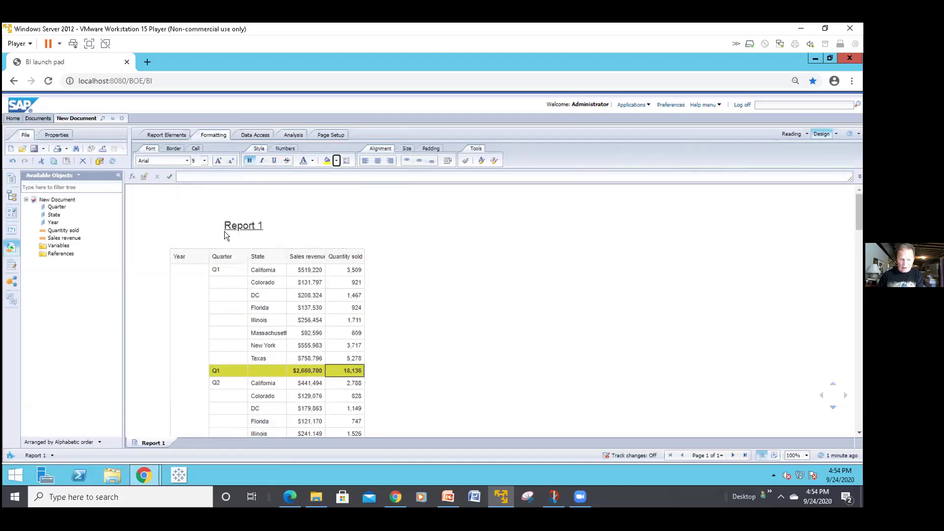
Set the duplicate values of the Year break to Display first.
left_click(196, 251)
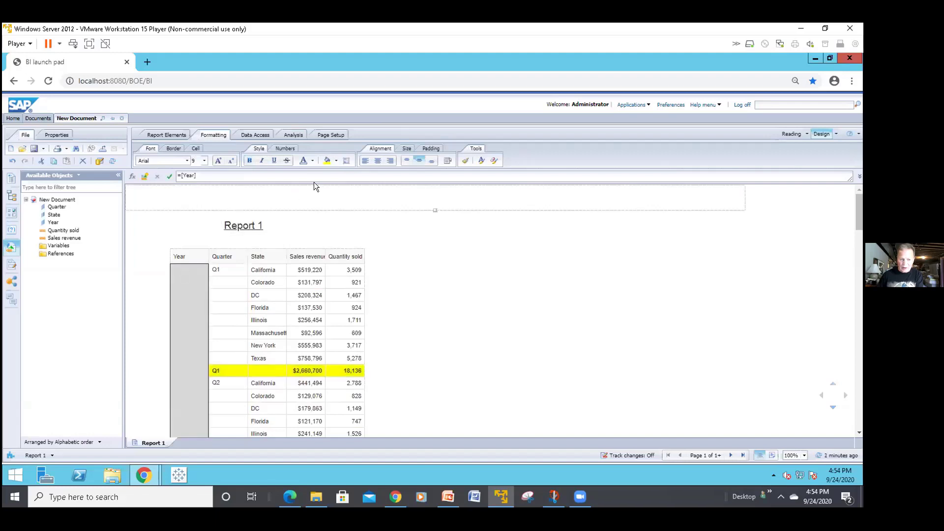
left_click(296, 136)
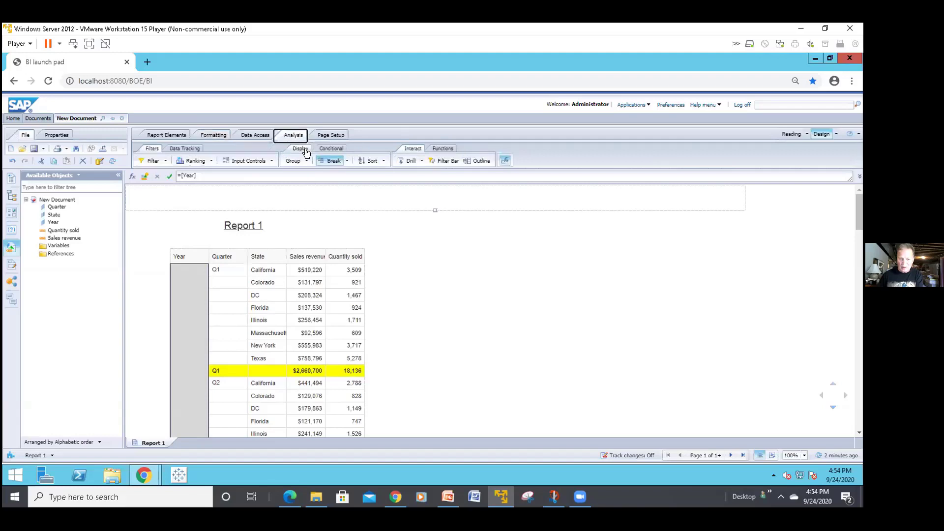
left_click(345, 161)
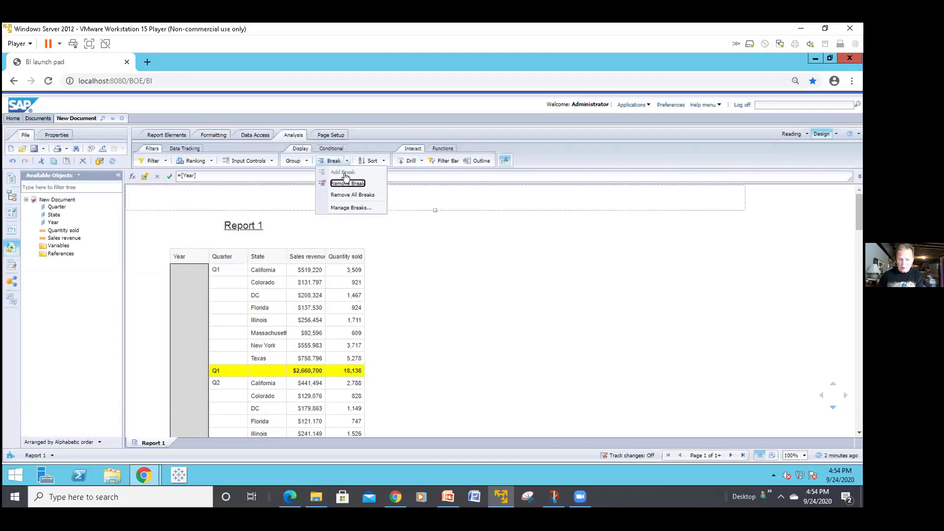
left_click(347, 207)
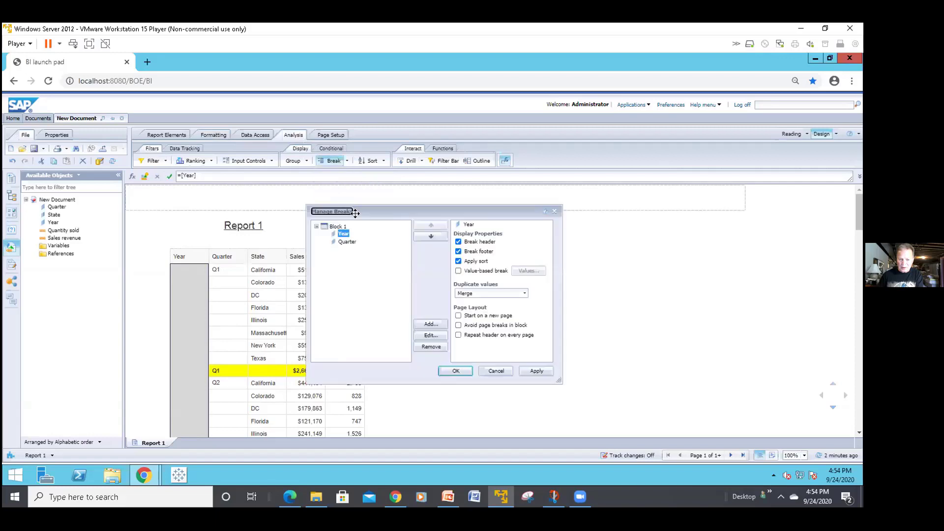
left_click(523, 293)
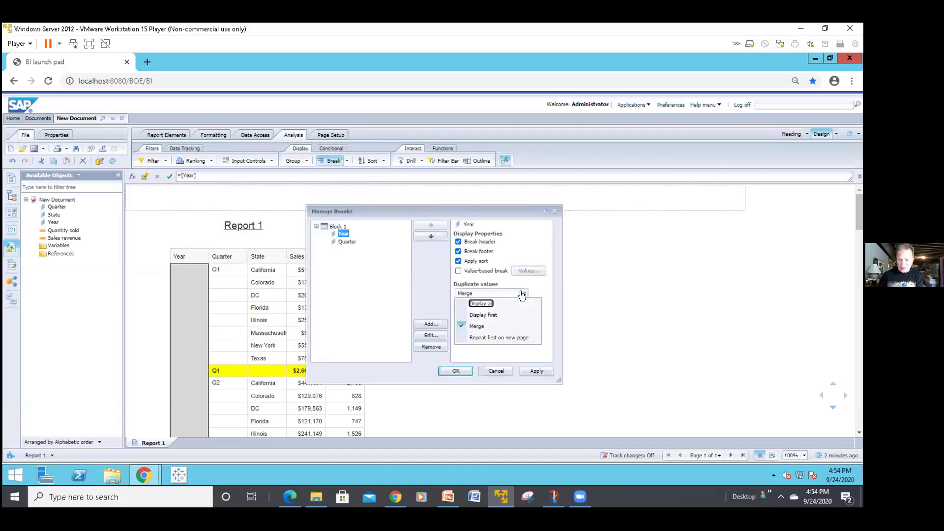
left_click(487, 315)
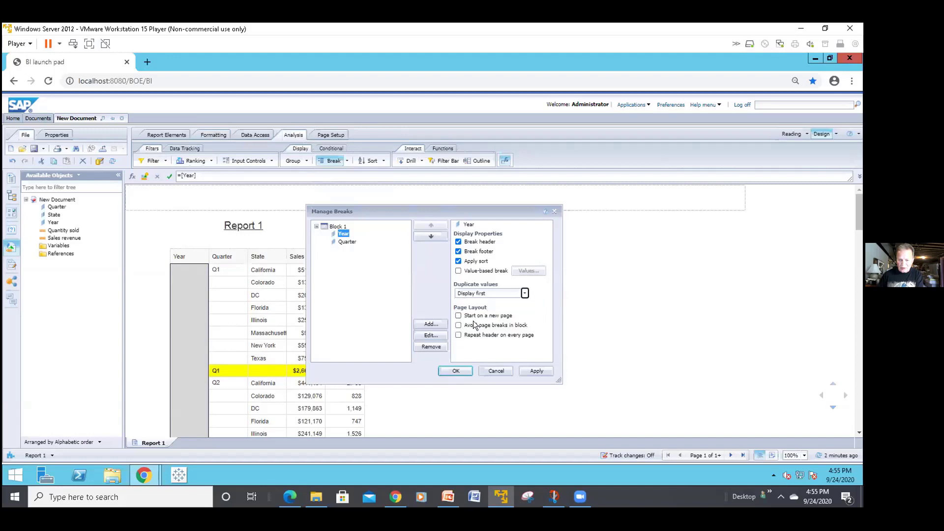
left_click(454, 372)
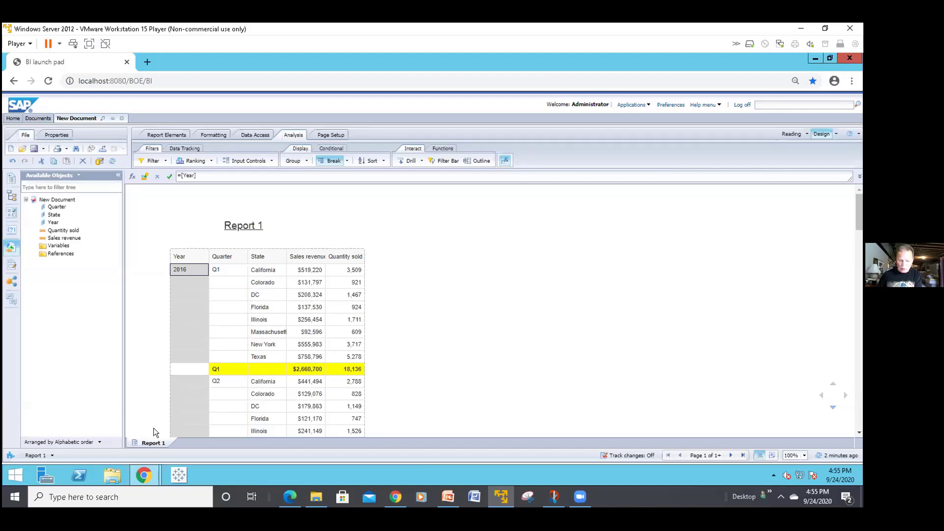
Add a new report to the document and insert a table of State, Year, Sales revenue and Quantity sold.
right_click(150, 441)
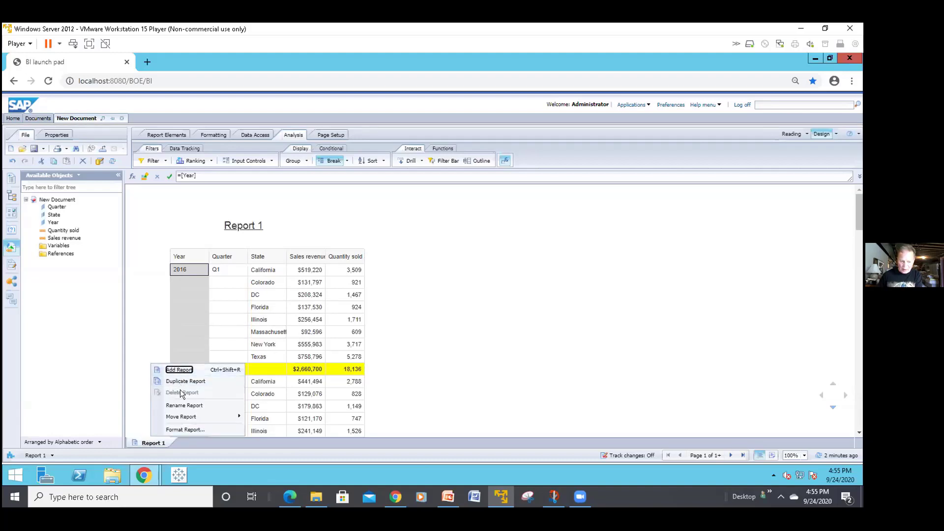
left_click(187, 370)
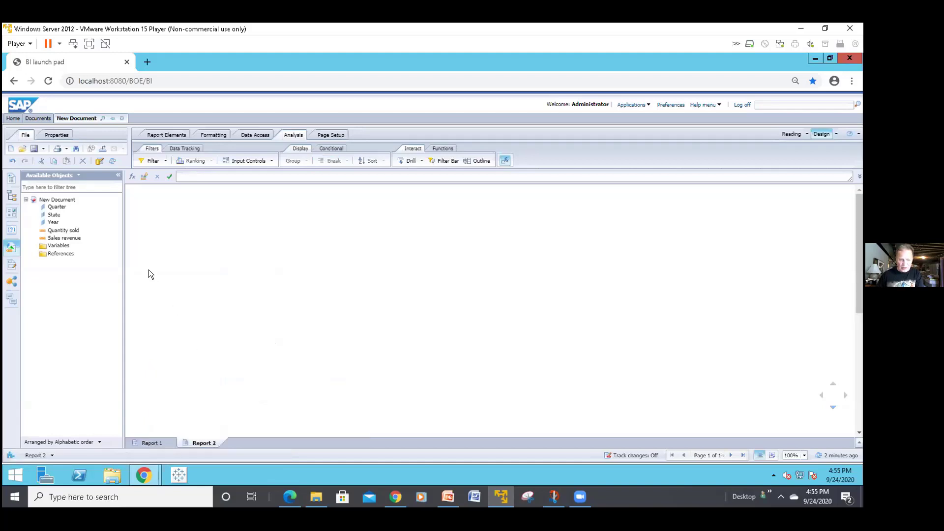
left_click(55, 215)
left_click(53, 222, "ctrl")
left_click(61, 238, "ctrl")
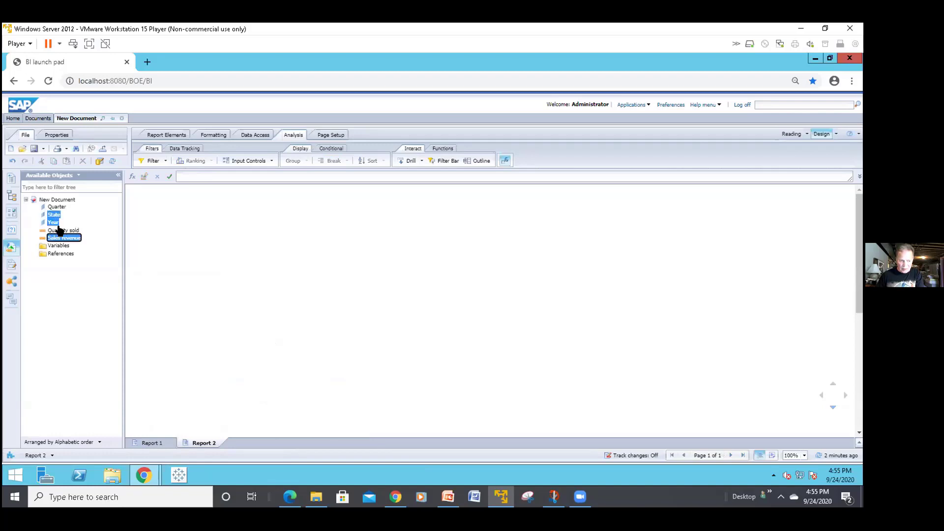
left_click(59, 230, "ctrl")
left_click_drag(59, 230, 246, 251)
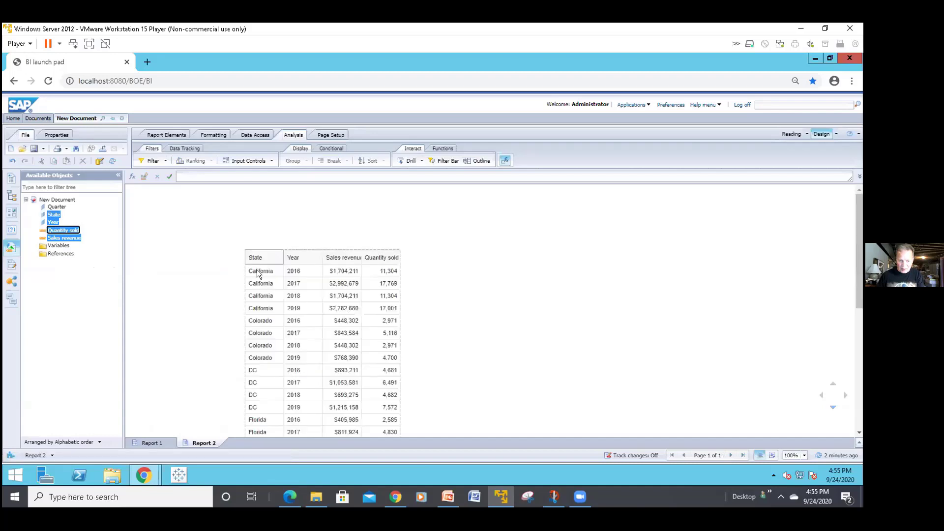
Add a break on the State column and check its break properties without changing them.
left_click(256, 279)
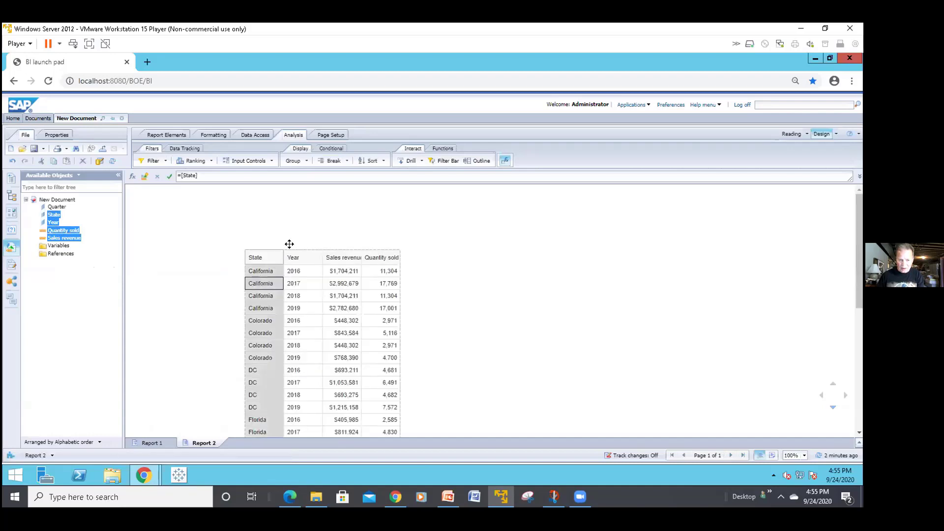
left_click(327, 163)
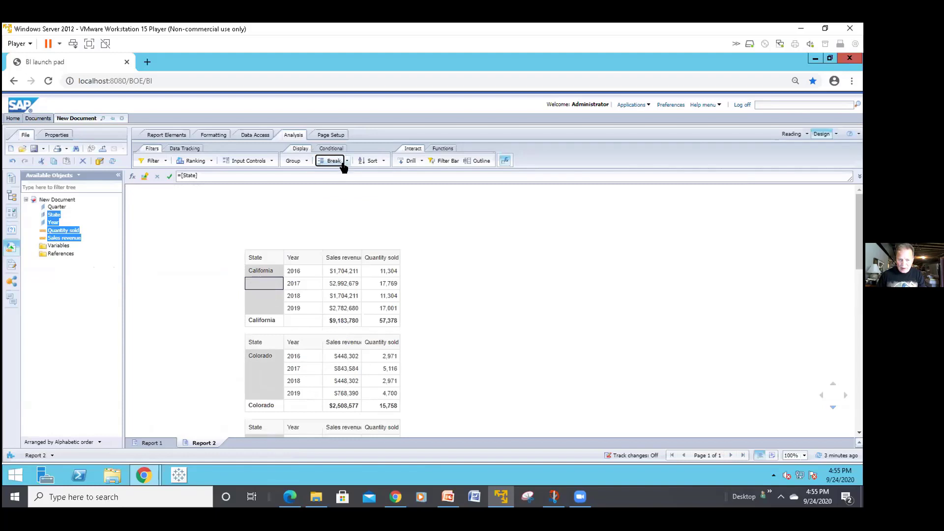
left_click(346, 162)
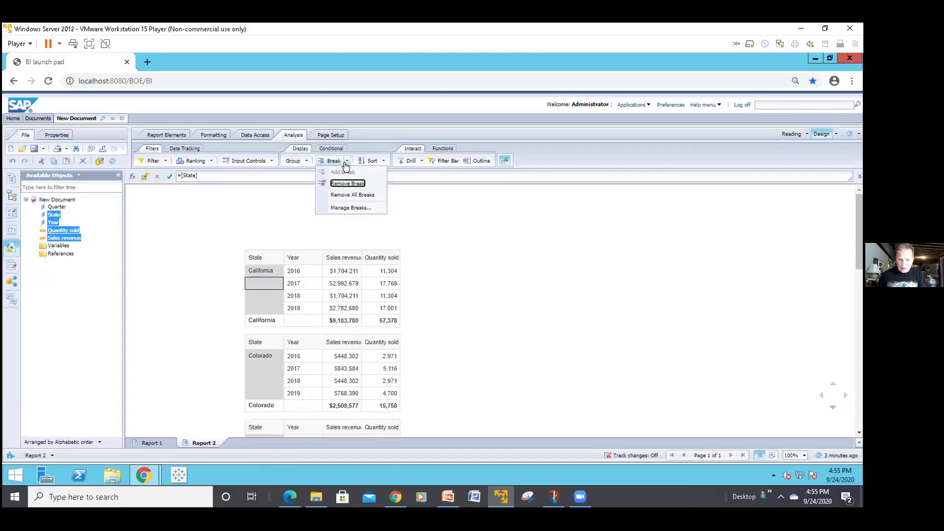
left_click(344, 202)
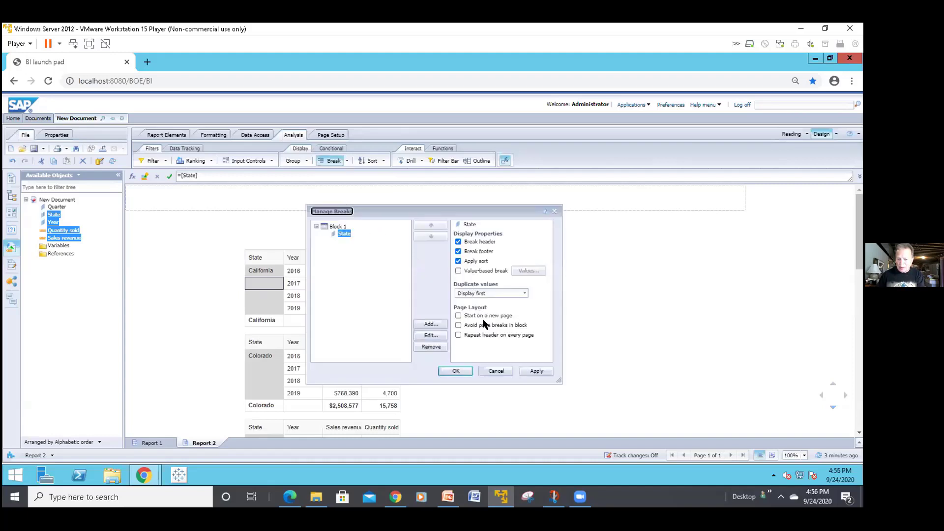
left_click(494, 368)
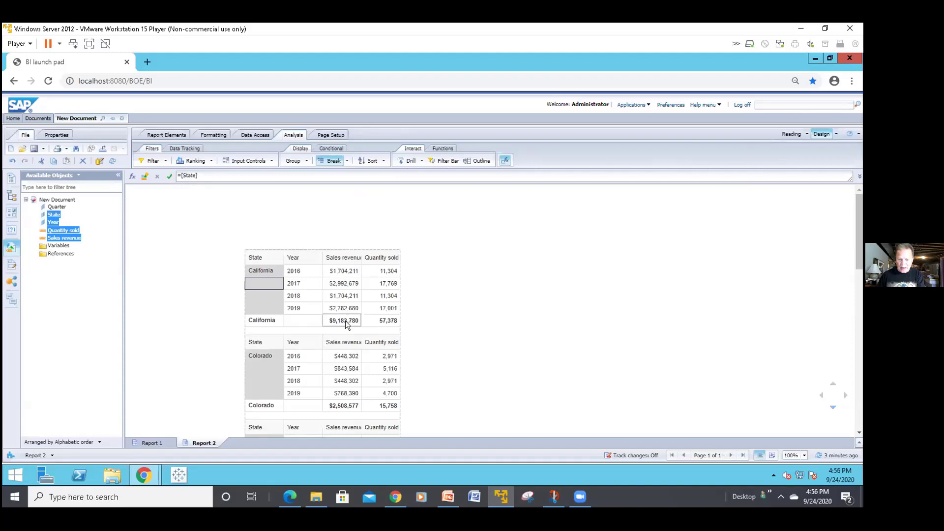
Examine the state groups and their footer totals from California through Texas.
scroll(345, 321, "down", 1)
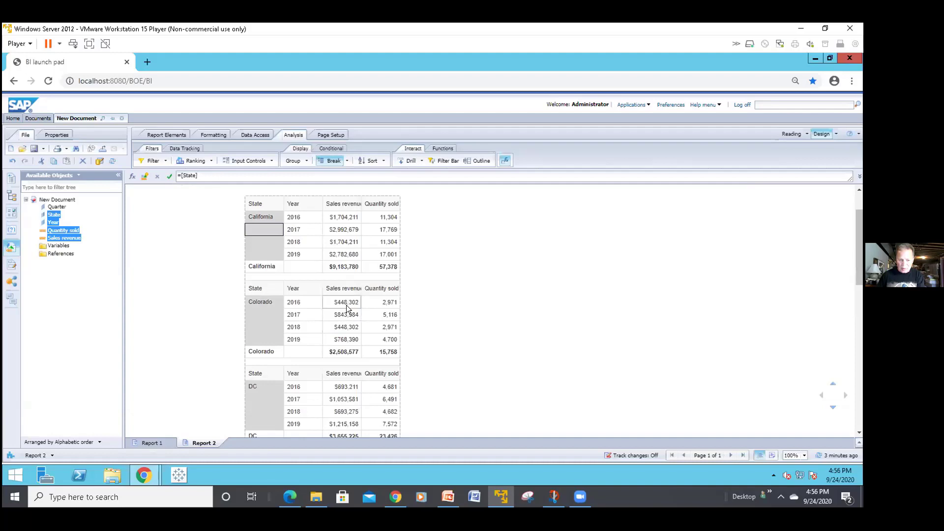
scroll(343, 326, "down", 1)
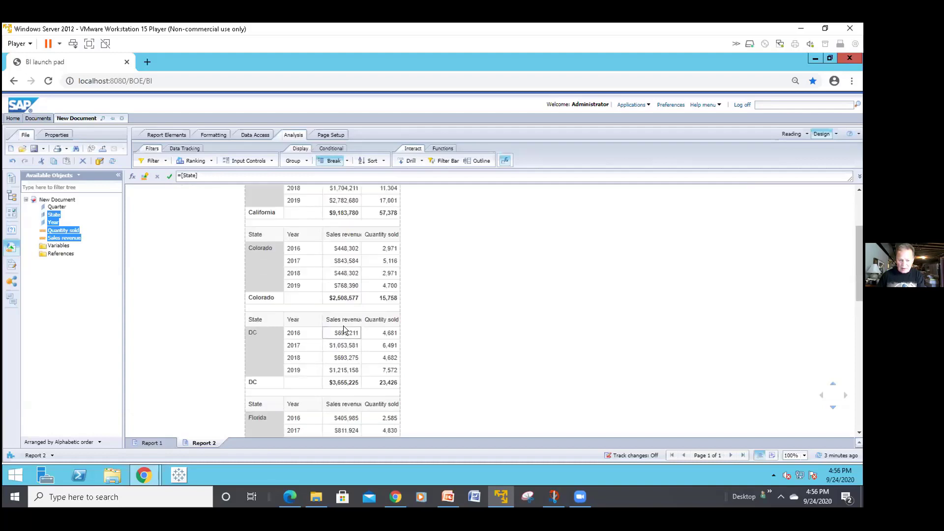
scroll(343, 325, "down", 2)
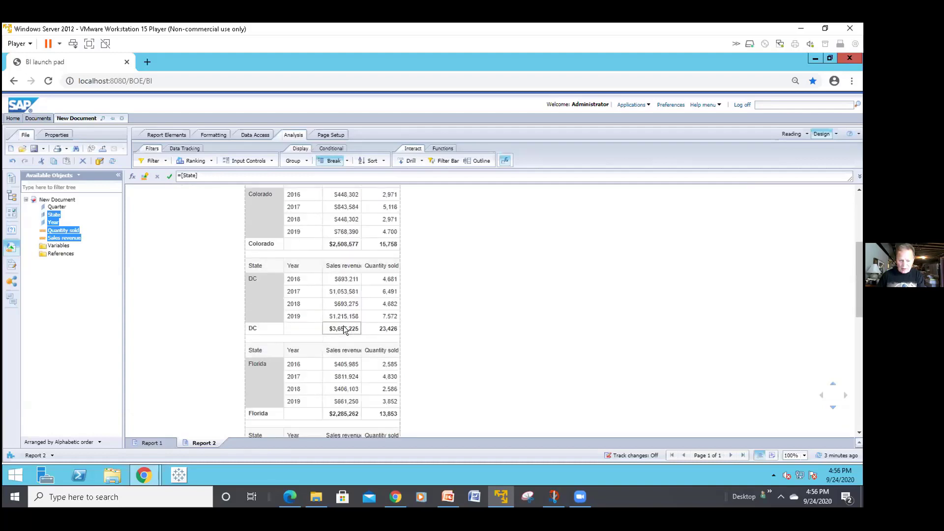
scroll(343, 328, "down", 2)
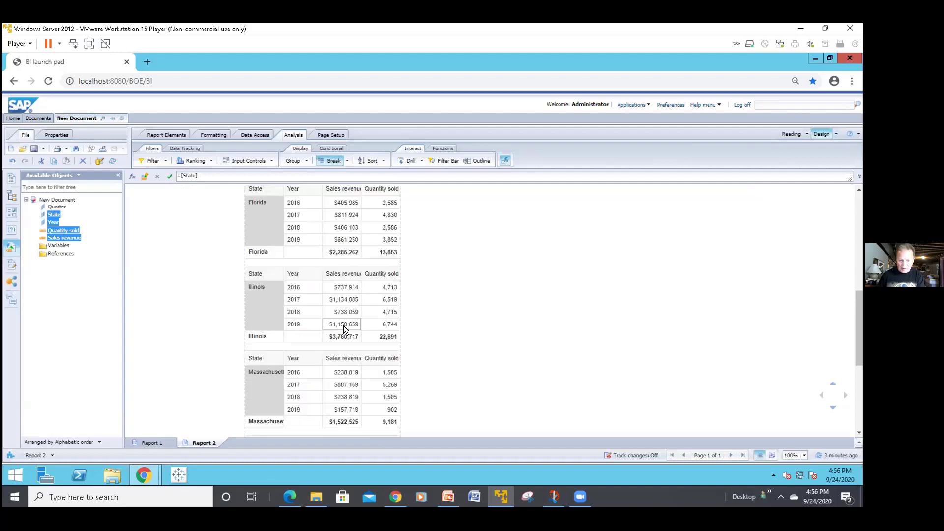
scroll(343, 326, "down", 2)
scroll(343, 329, "down", 1)
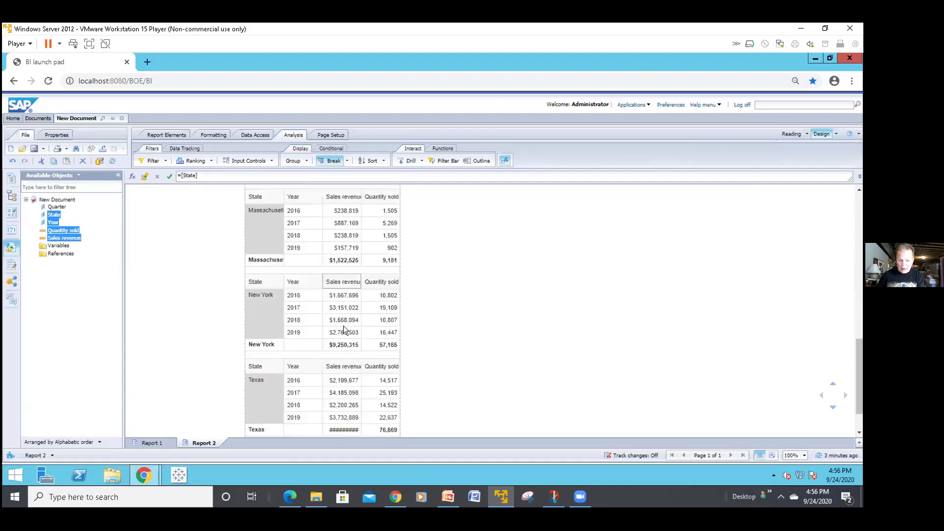
scroll(343, 326, "up", 10)
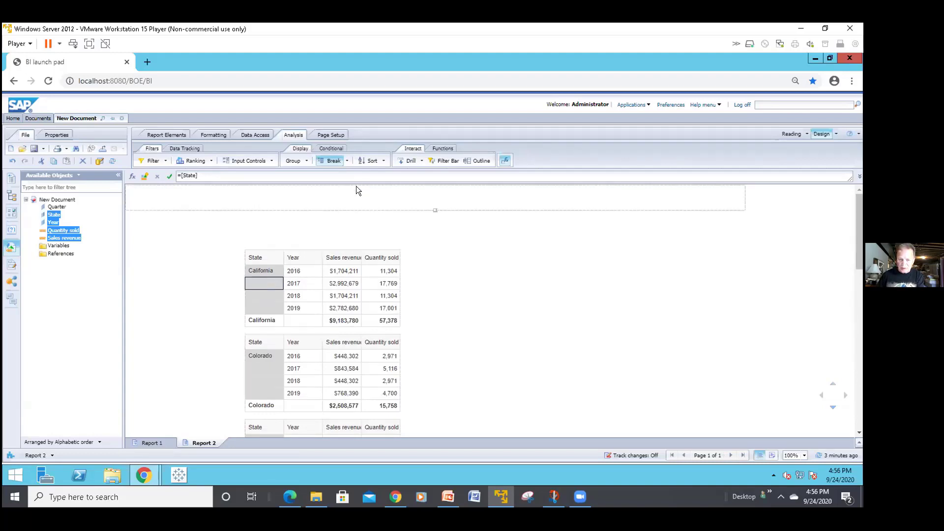
Enable a value-based break for the State break and add California to its break values.
left_click(346, 161)
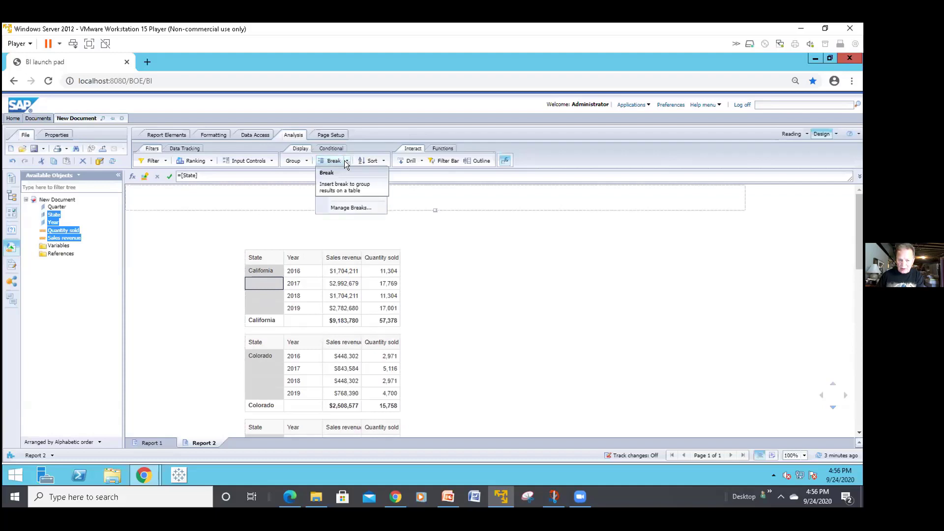
left_click(348, 207)
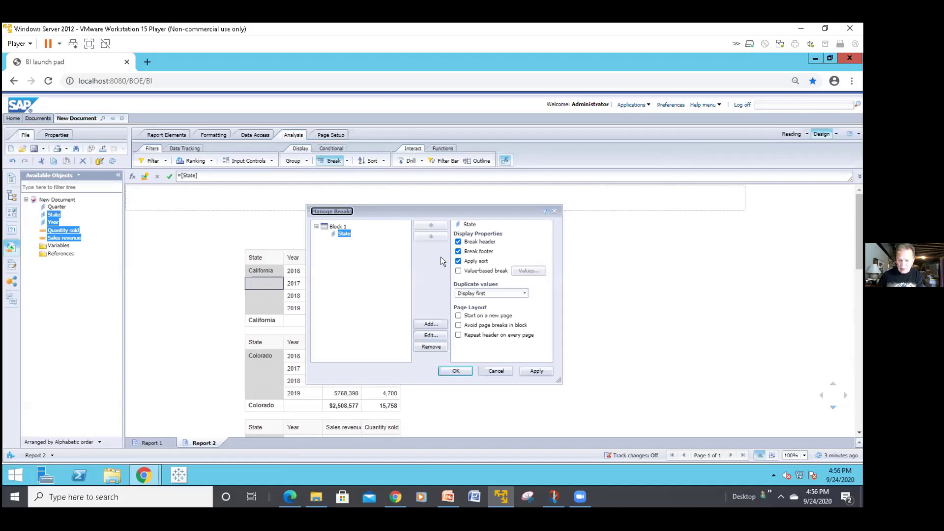
left_click(457, 270)
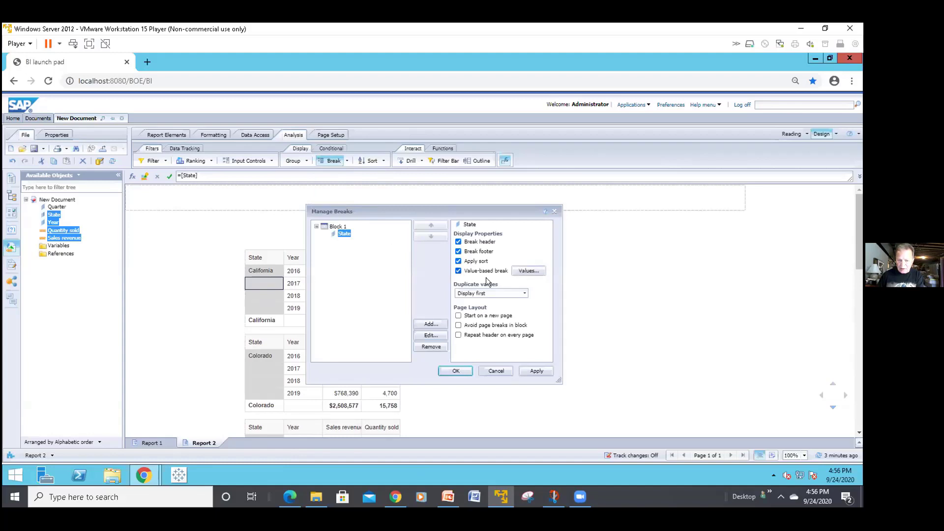
left_click(518, 270)
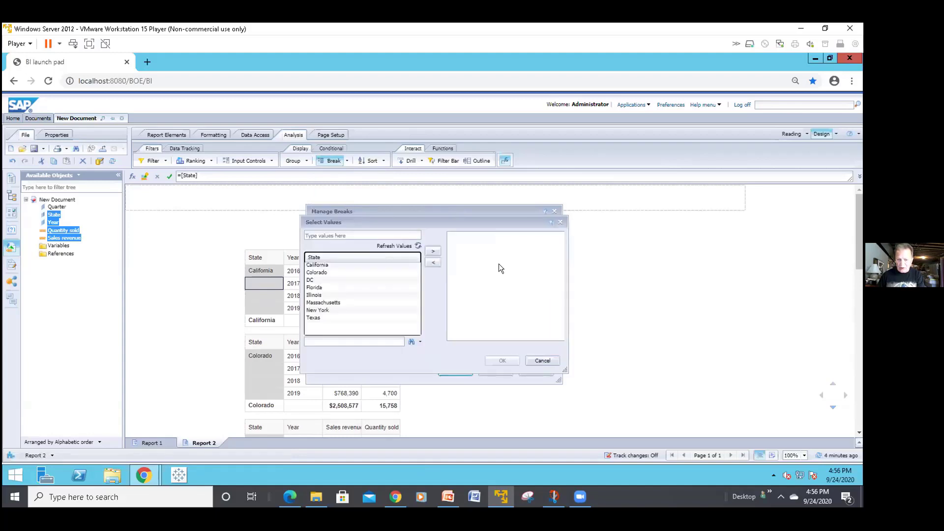
left_click(356, 264)
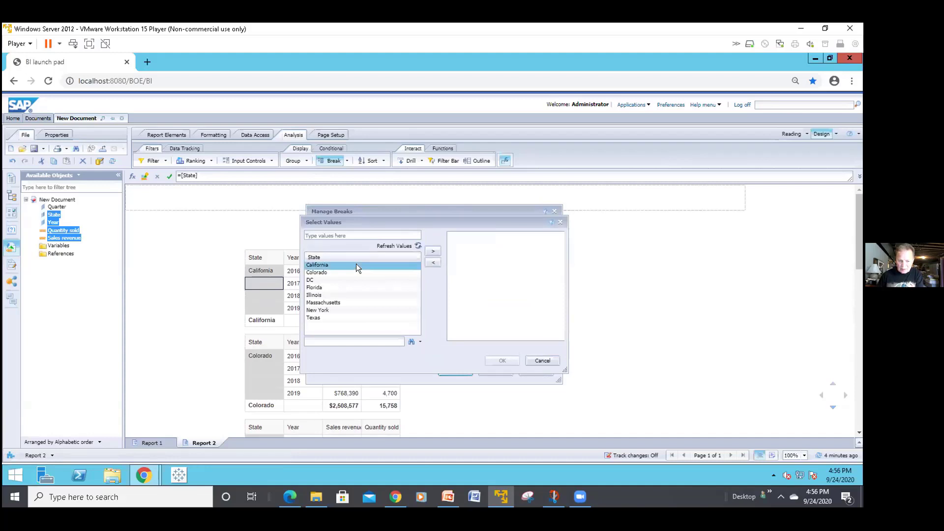
left_click(433, 251)
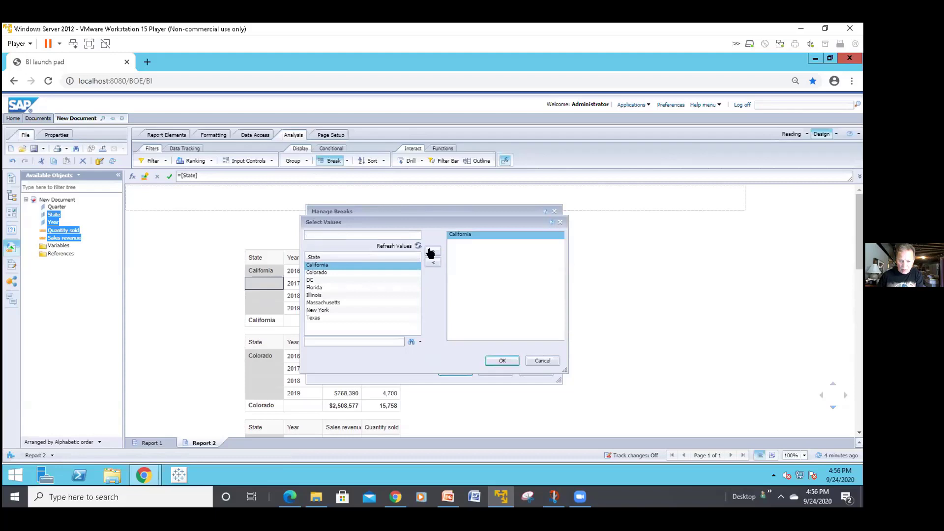
left_click(325, 303)
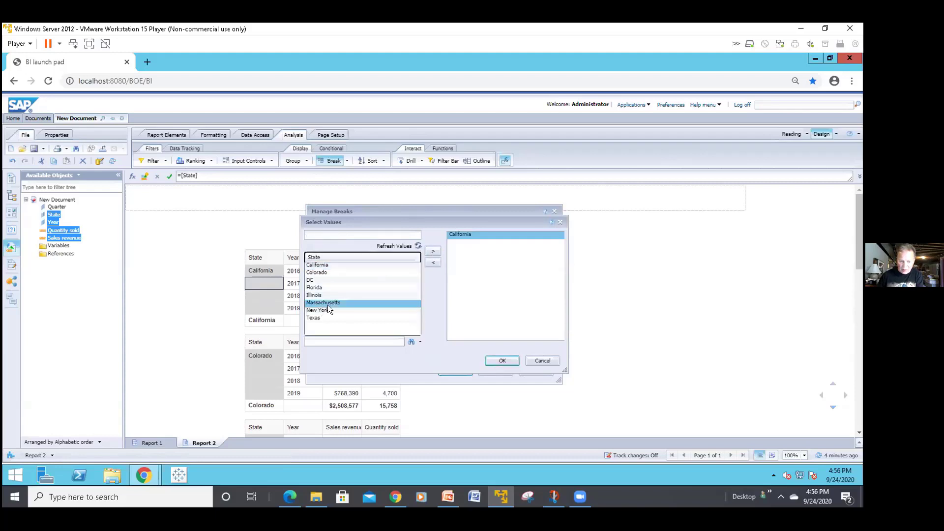
left_click(432, 251)
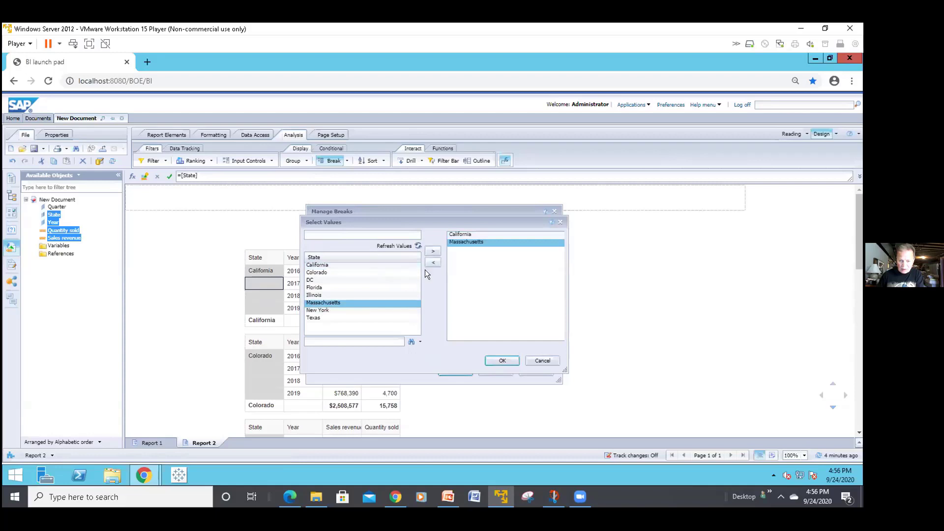
left_click(431, 262)
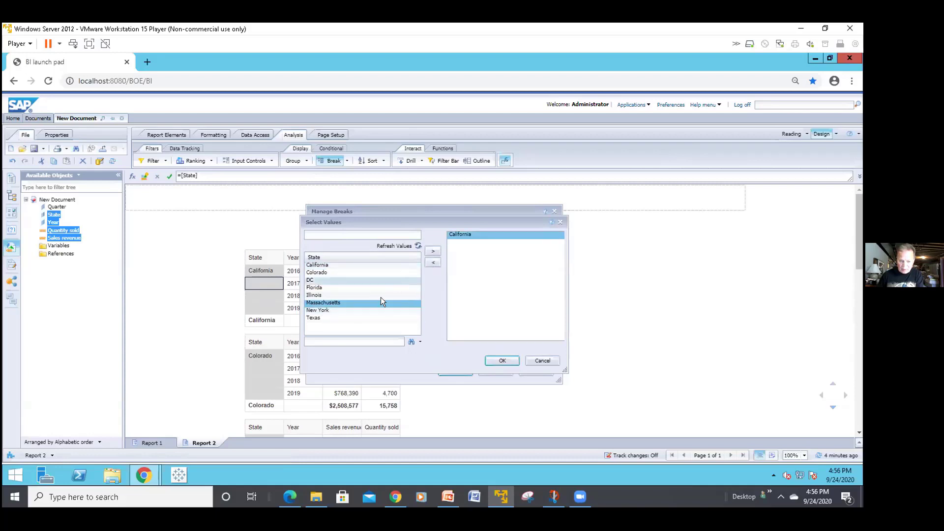
Add New York and Texas to the State break values and apply the break settings.
double_click(333, 309)
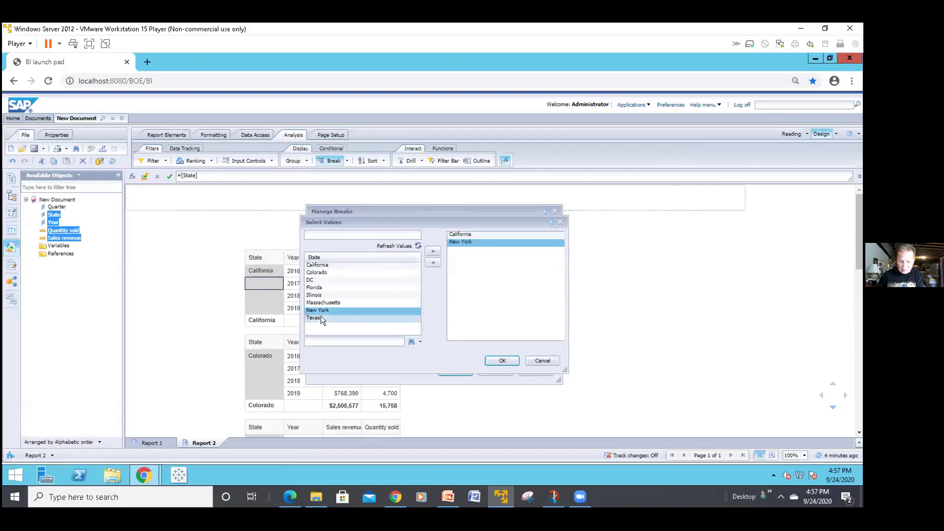
double_click(314, 317)
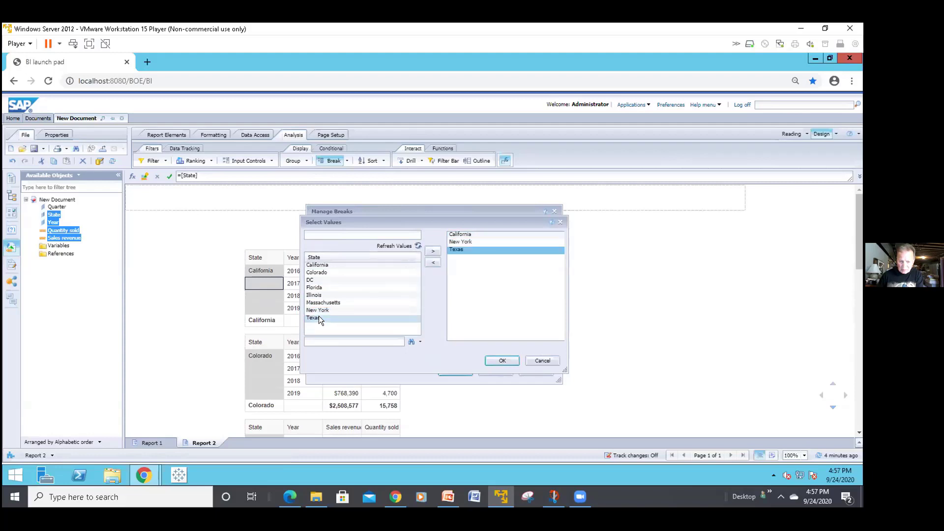
left_click(491, 360)
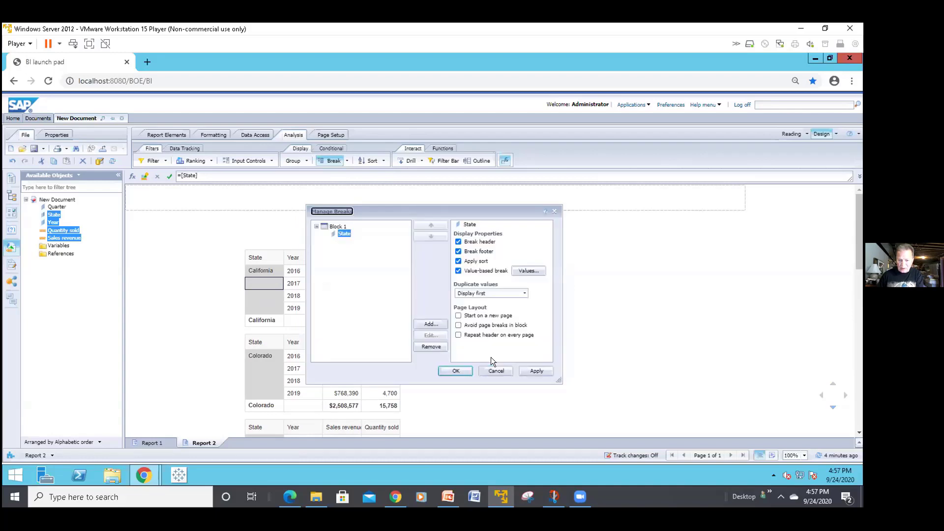
left_click(454, 369)
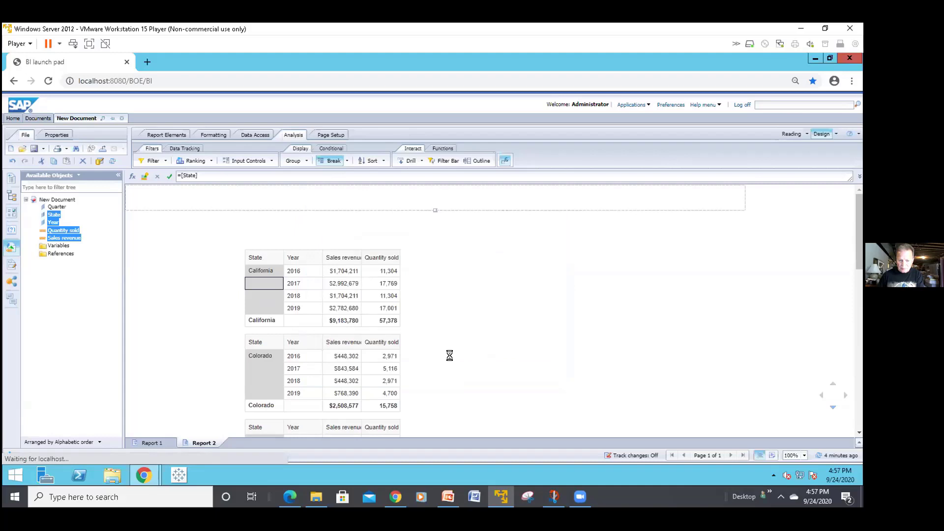
Review the value-based State groups from California through Texas and check the State break's properties without changing them.
scroll(448, 340, "down", 5)
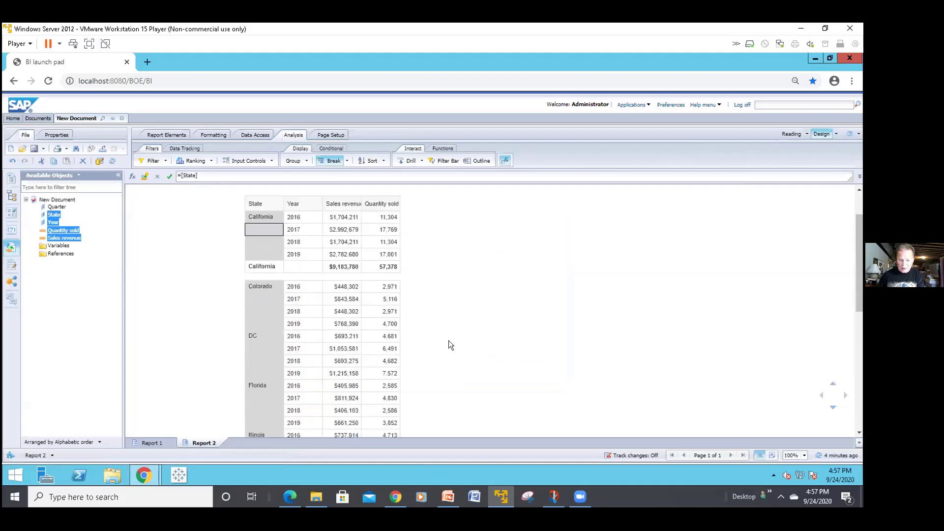
scroll(448, 340, "down", 3)
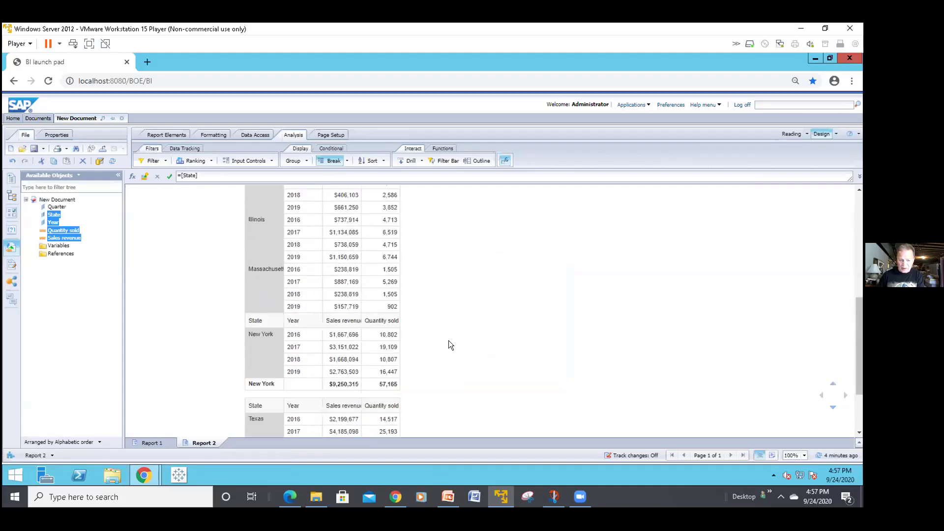
scroll(448, 340, "down", 2)
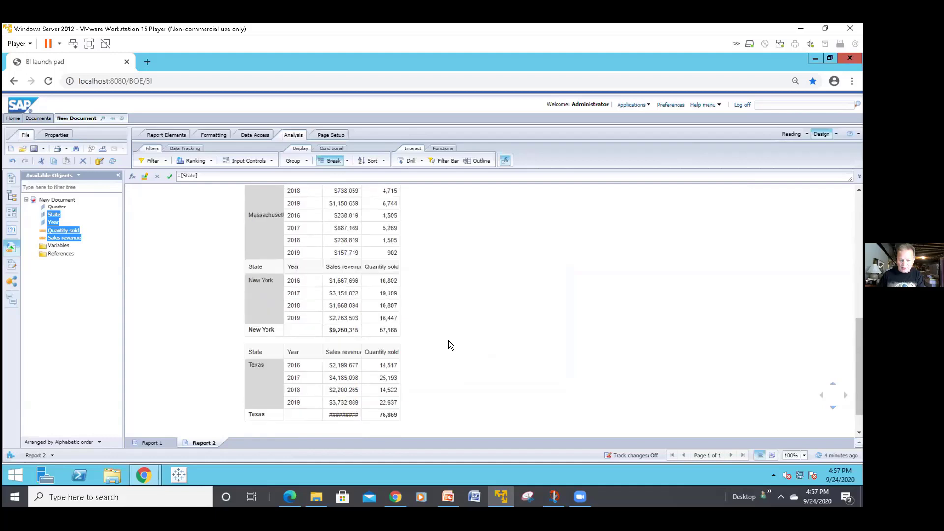
scroll(448, 343, "up", 10)
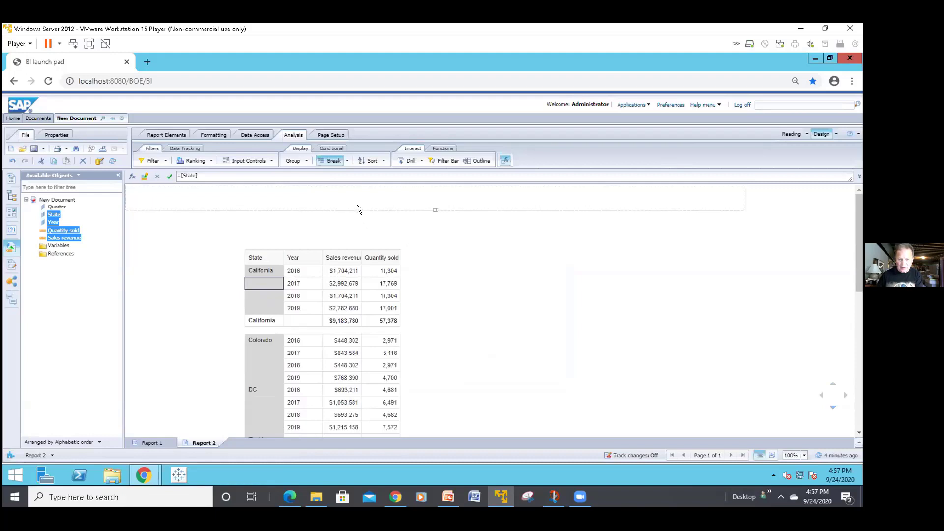
left_click(346, 160)
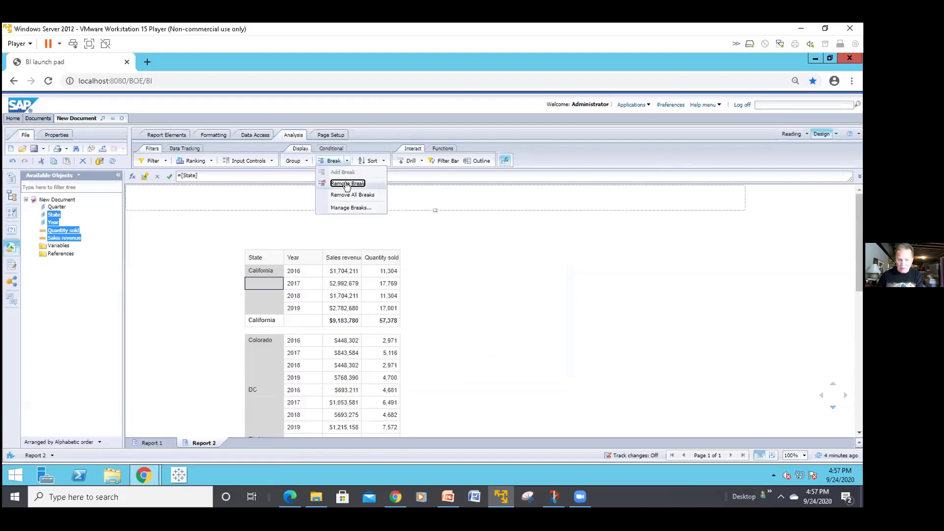
left_click(339, 206)
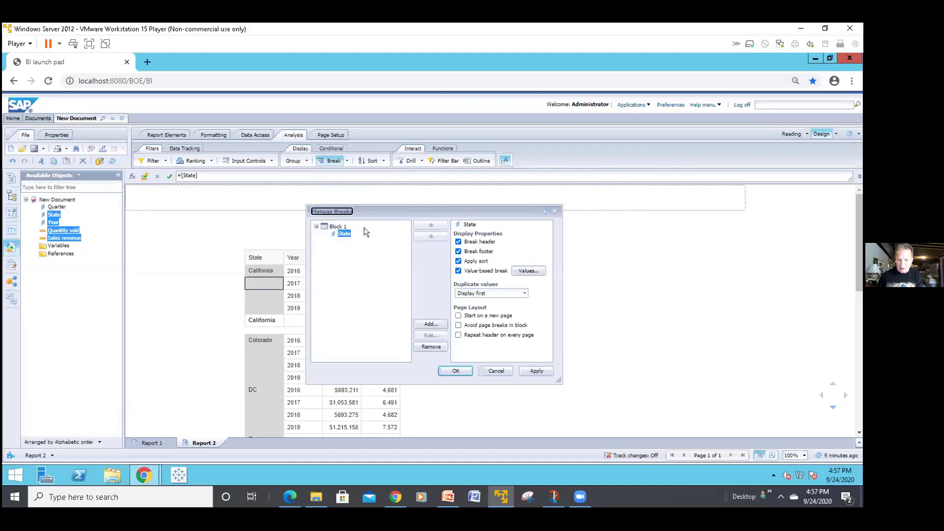
left_click(495, 370)
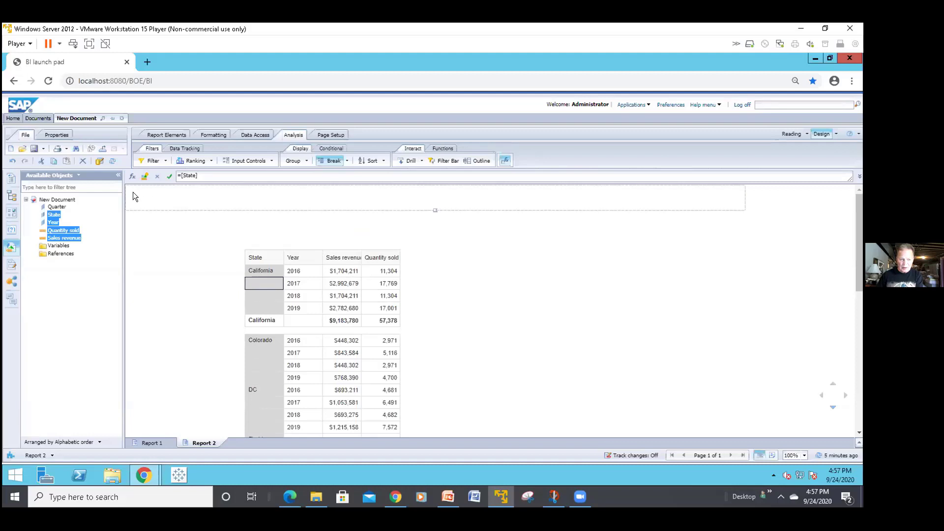
Go to the document list and open the Demo Documents folder.
left_click(43, 119)
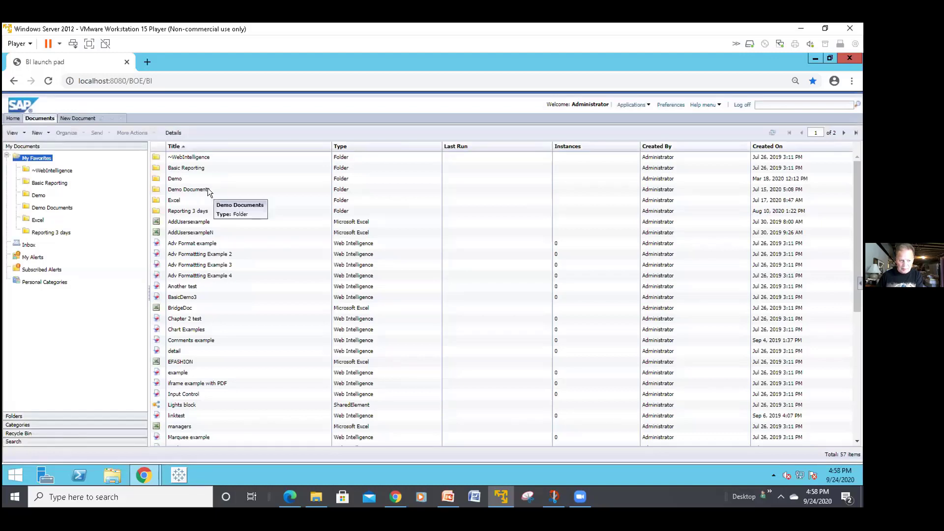
left_click(207, 189)
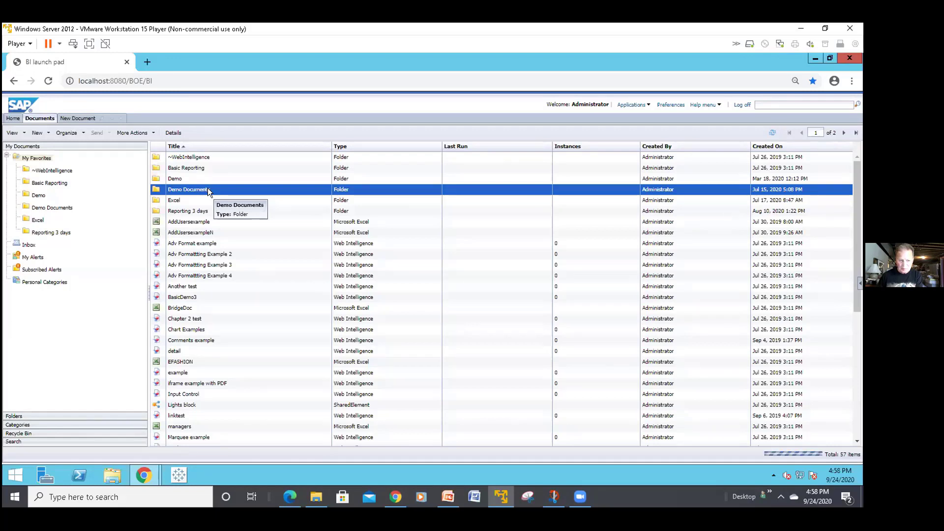
double_click(208, 192)
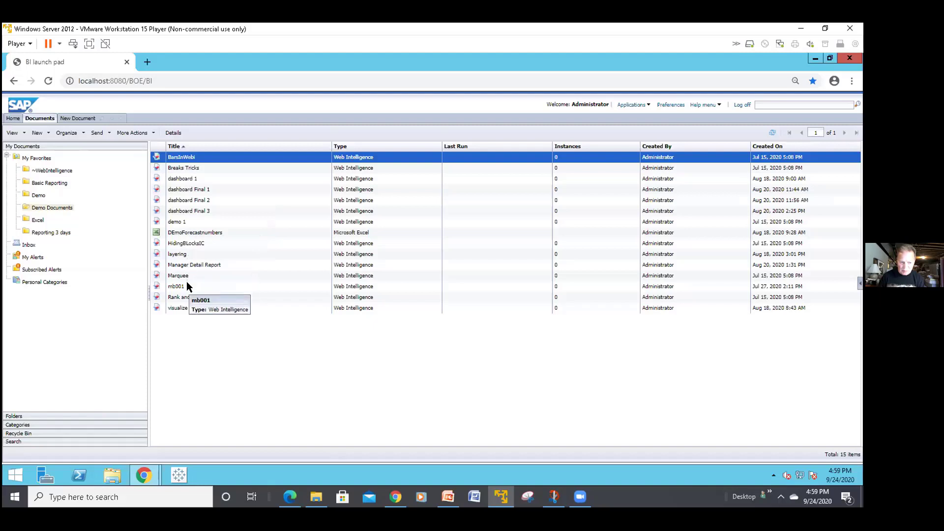
double_click(183, 296)
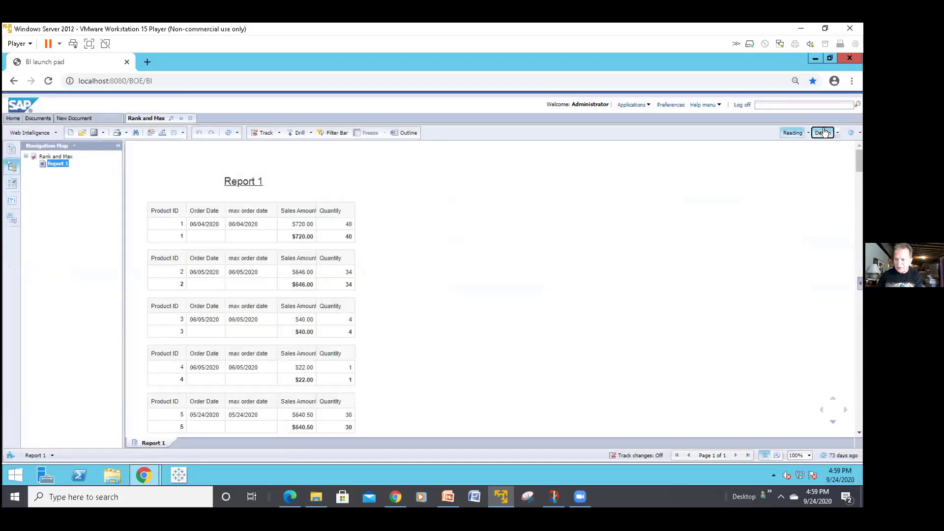
left_click(823, 132)
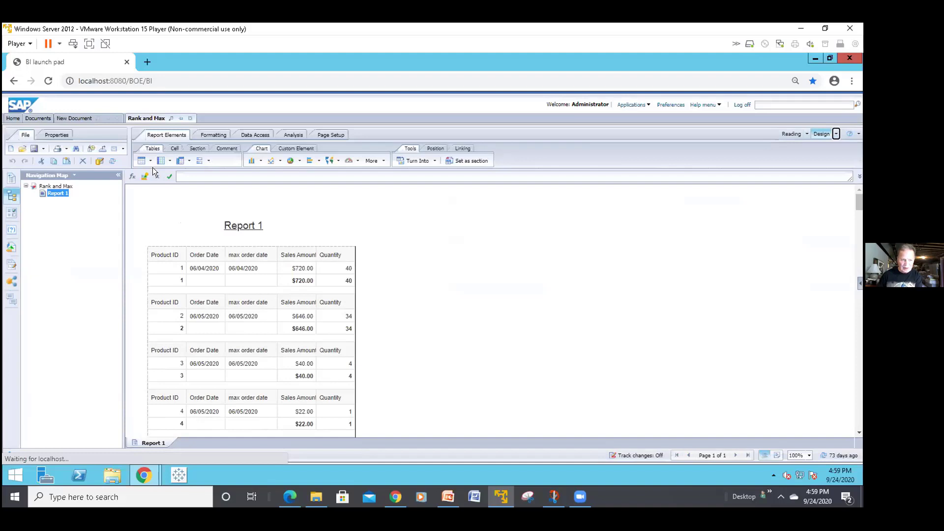
left_click(190, 119)
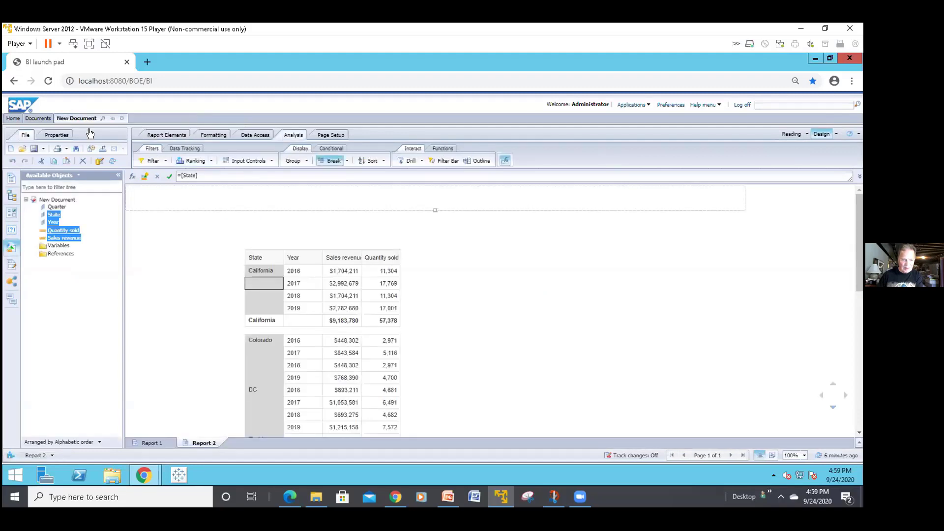
Open the Breaks Tricks document from the Demo Documents folder and display its rank subtotals report.
left_click(38, 118)
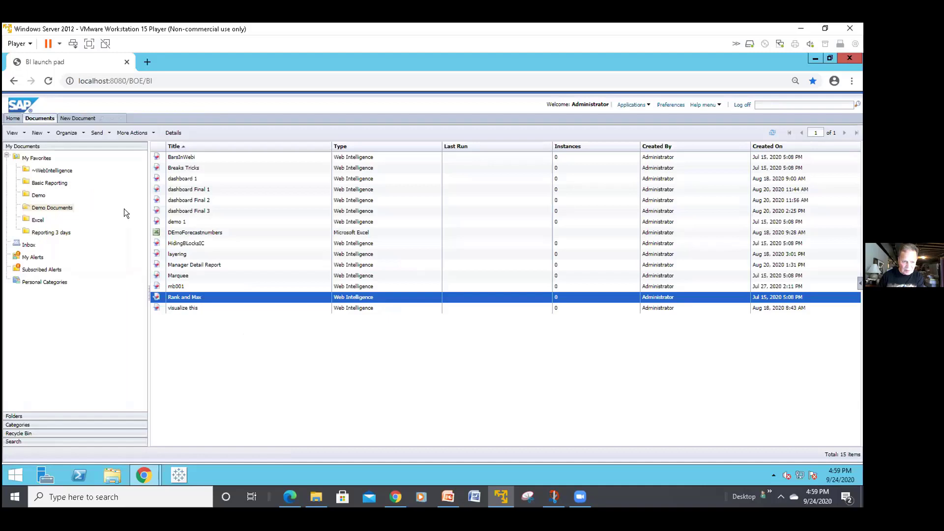
left_click(187, 168)
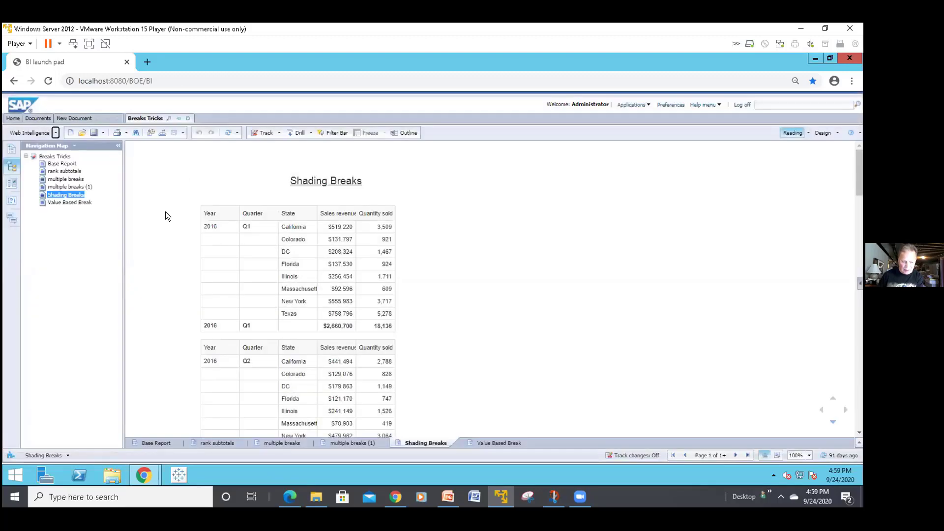
left_click(231, 443)
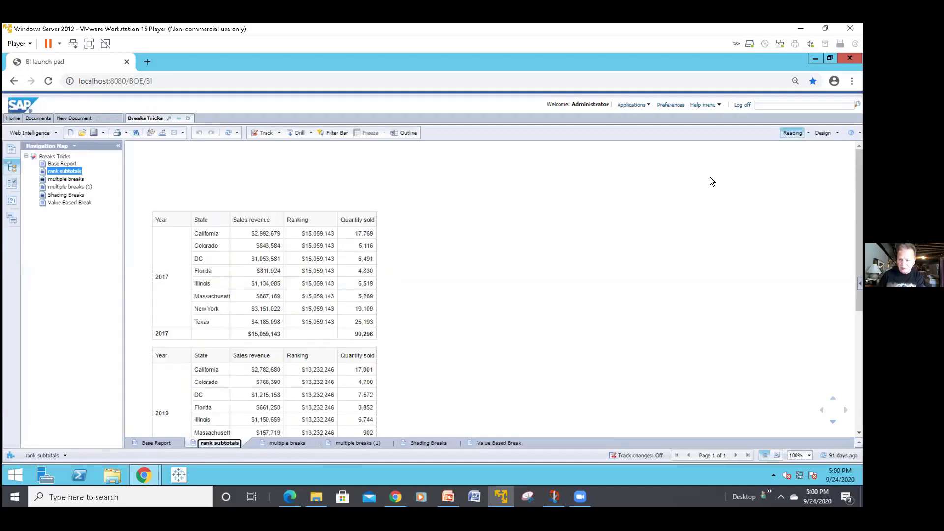
Switch the rank subtotals report to Design mode and show the document's available objects.
left_click(787, 133)
left_click(821, 132)
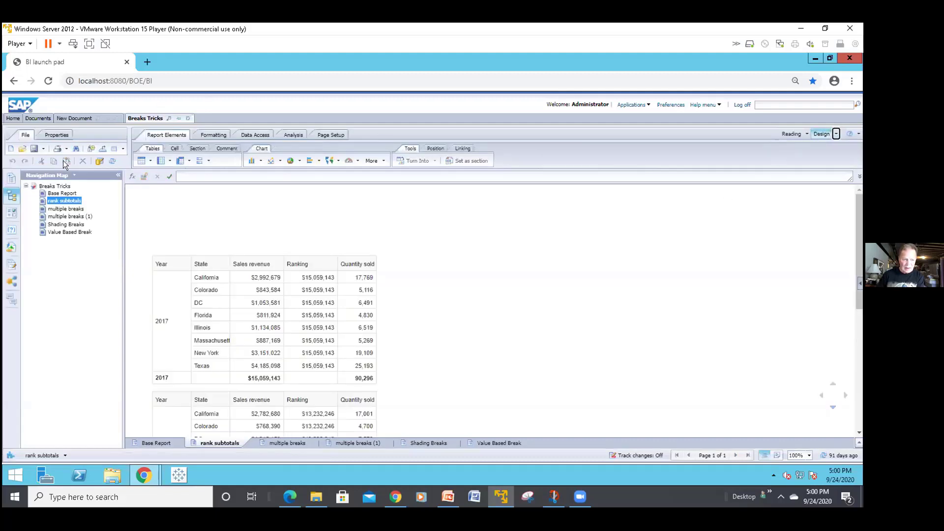
left_click(10, 246)
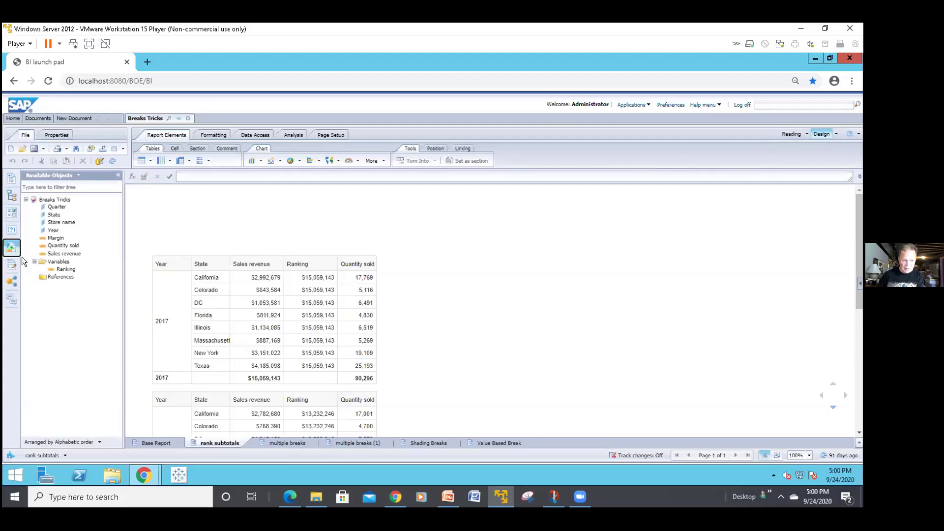
Examine the yearly blocks of states and inspect the formula of the 2017 sales revenue subtotal.
scroll(138, 314, "down", 5)
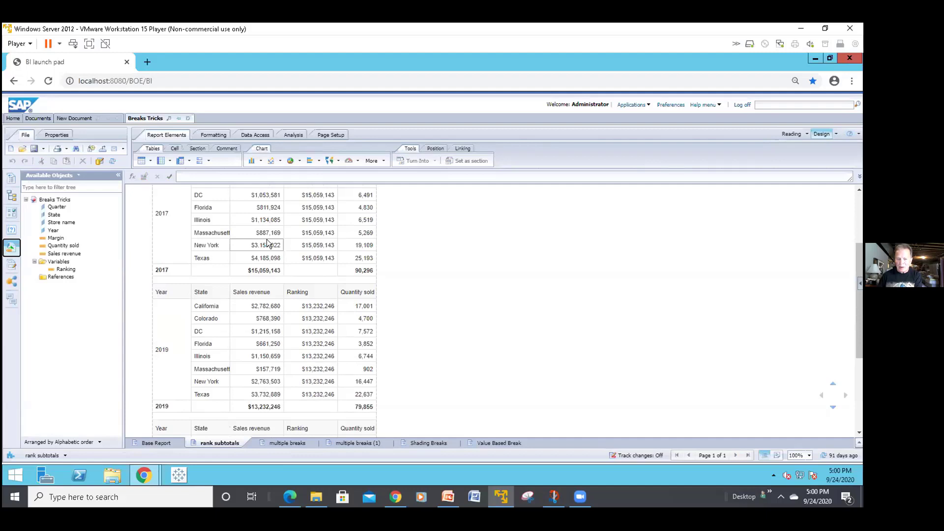
key("Up")
key("Up")
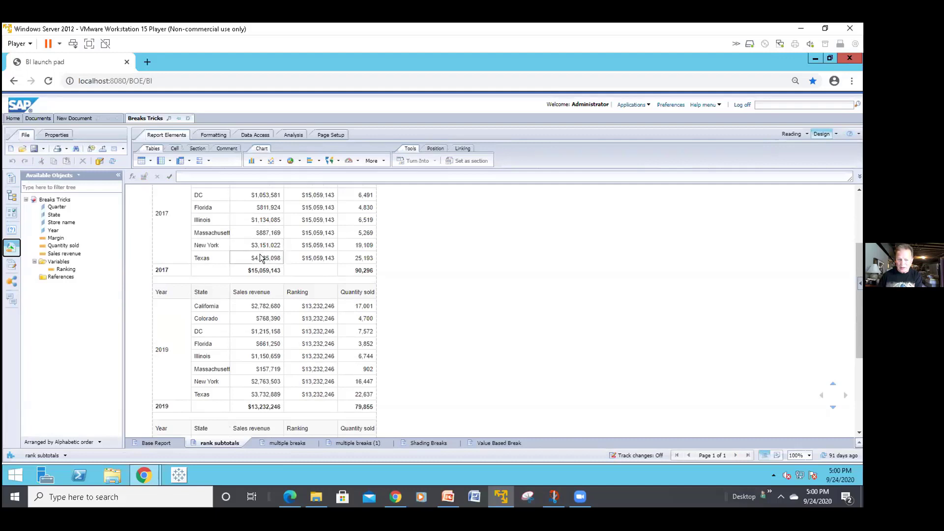
left_click(235, 235)
key("Down")
key("Down")
key("Down")
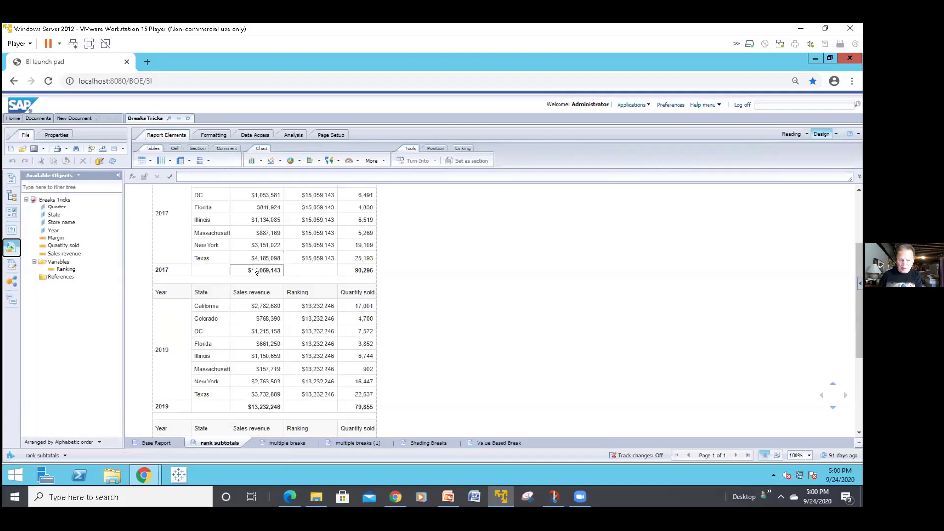
left_click(252, 268)
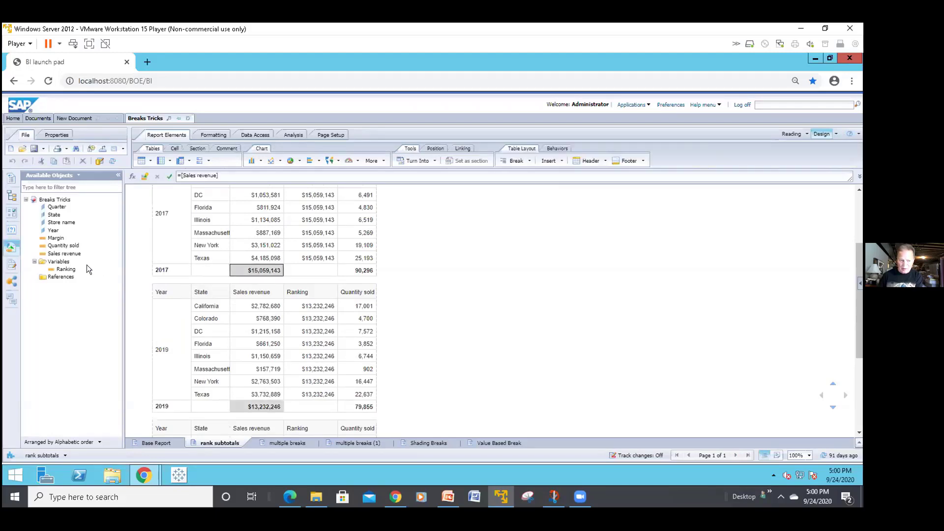
Inspect the definition and formula of the Ranking variable without changing it.
mouse_move(71, 273)
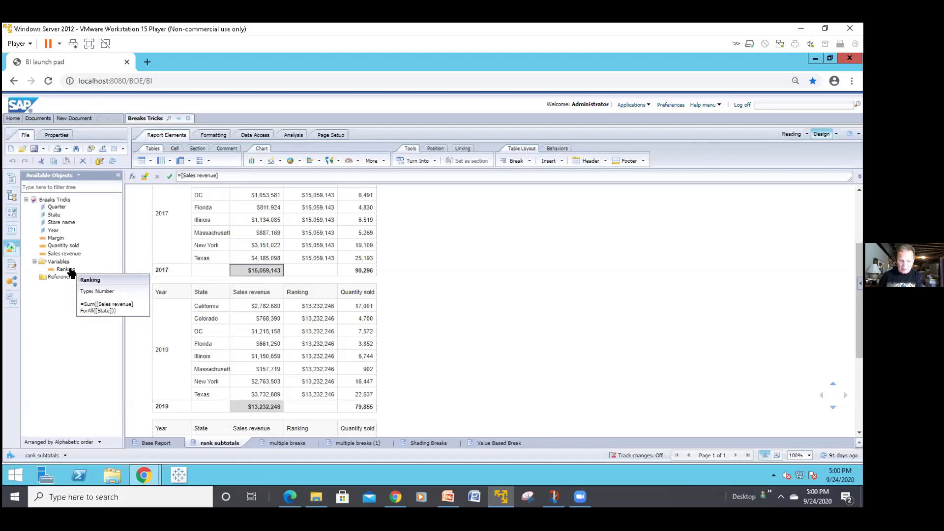
double_click(65, 269)
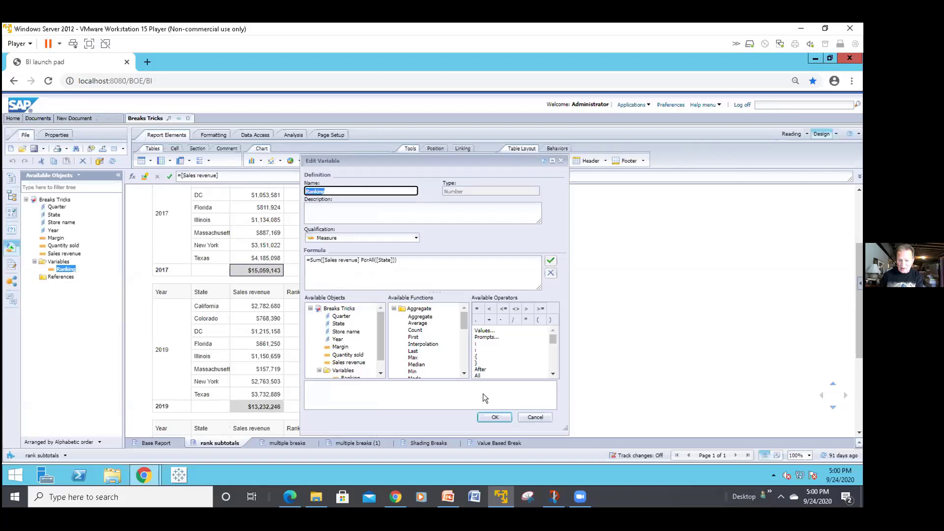
left_click(493, 417)
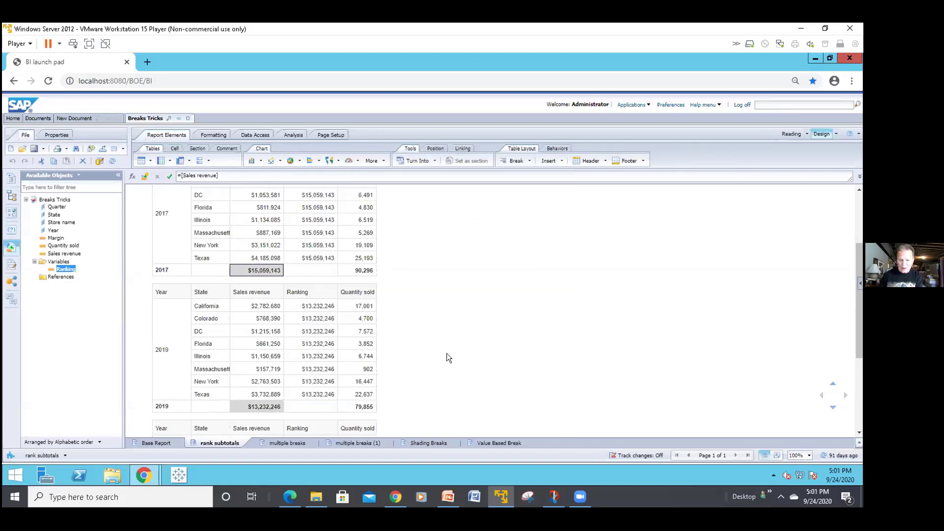
Compare the Ranking column's cells with the 2017 sales revenue subtotal and the detail revenue cells.
left_click(306, 232)
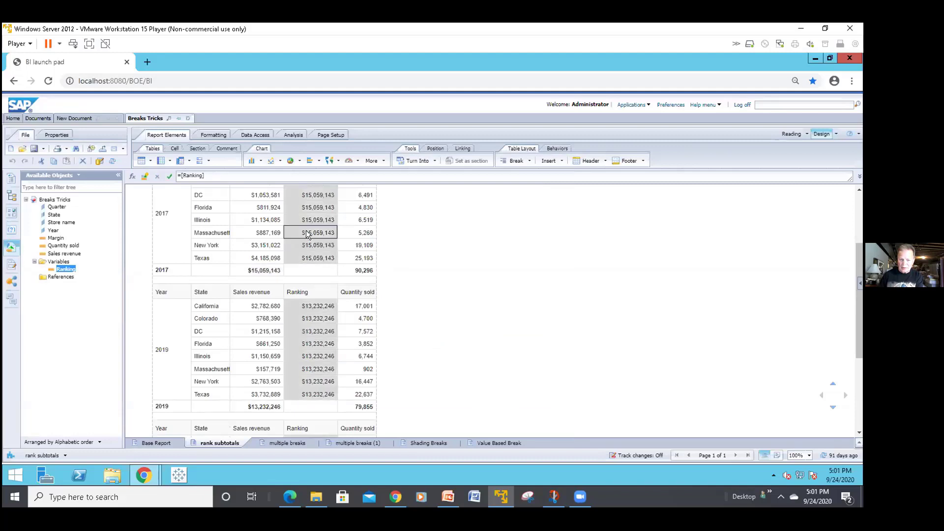
left_click(265, 267)
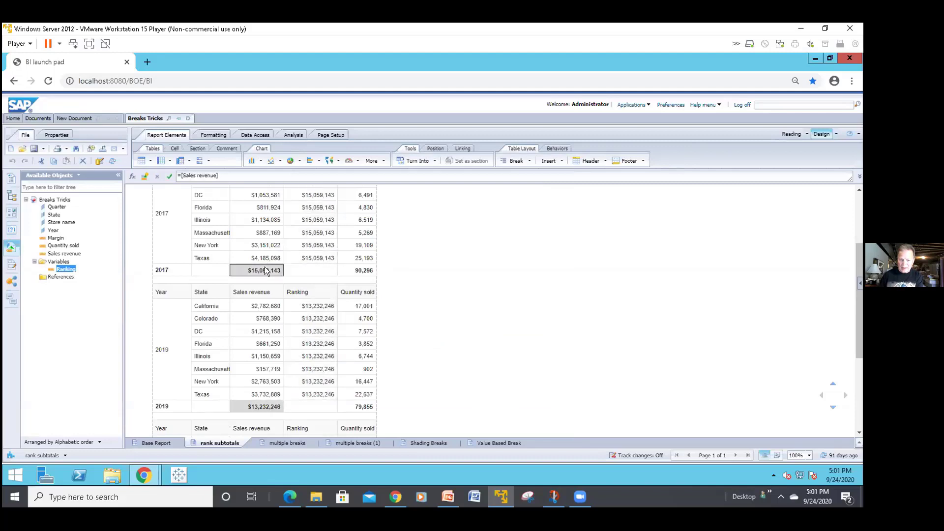
left_click(309, 233)
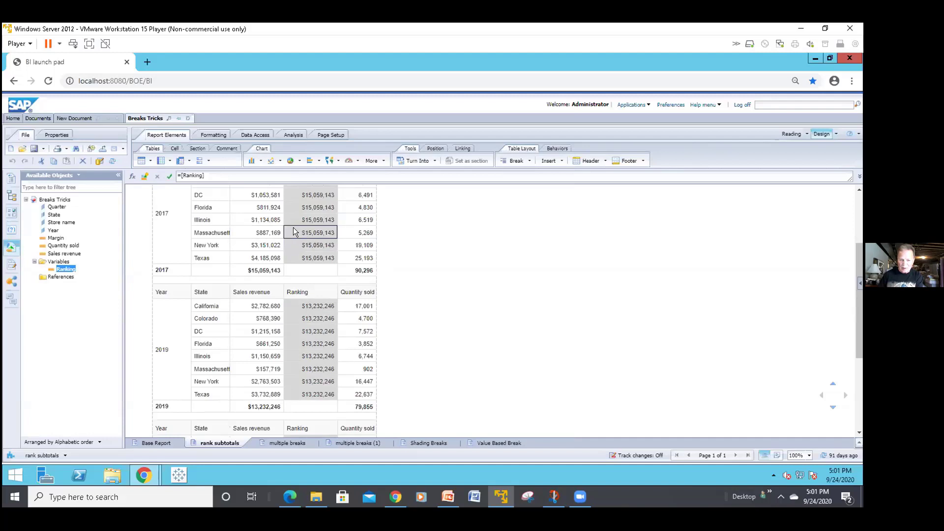
right_click(293, 227)
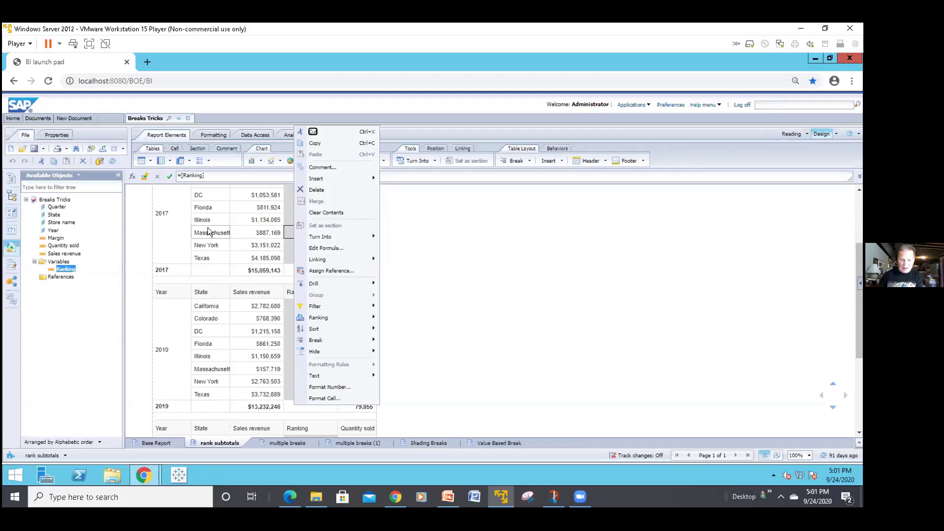
left_click(266, 242)
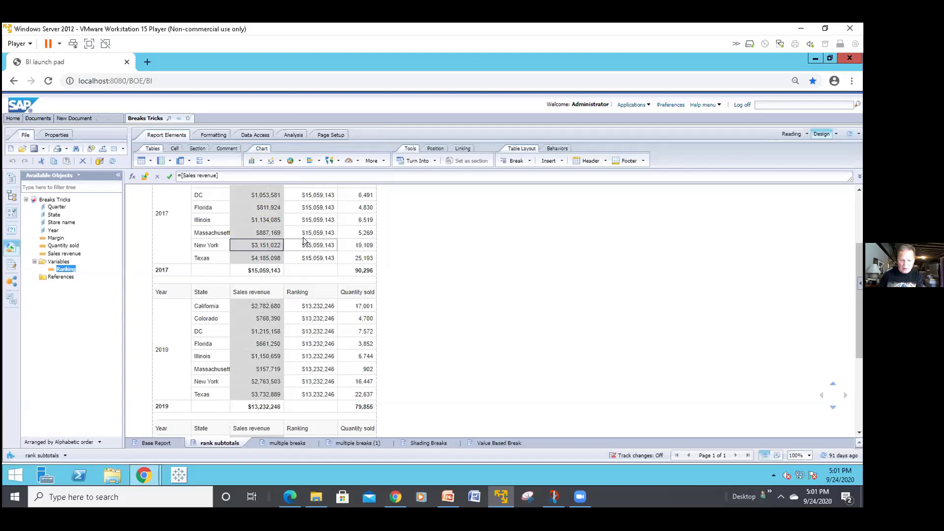
Check the ranking settings applied to the State column and close them unchanged.
left_click(215, 228)
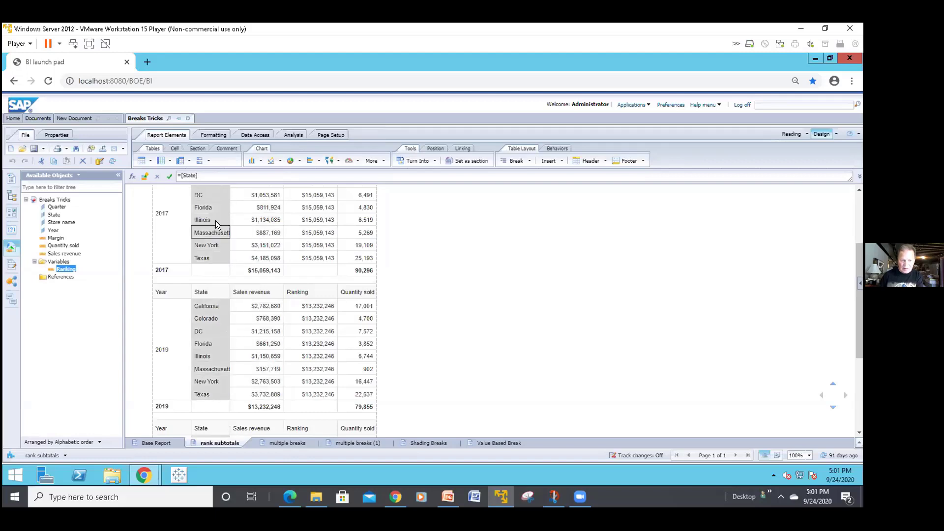
left_click(293, 136)
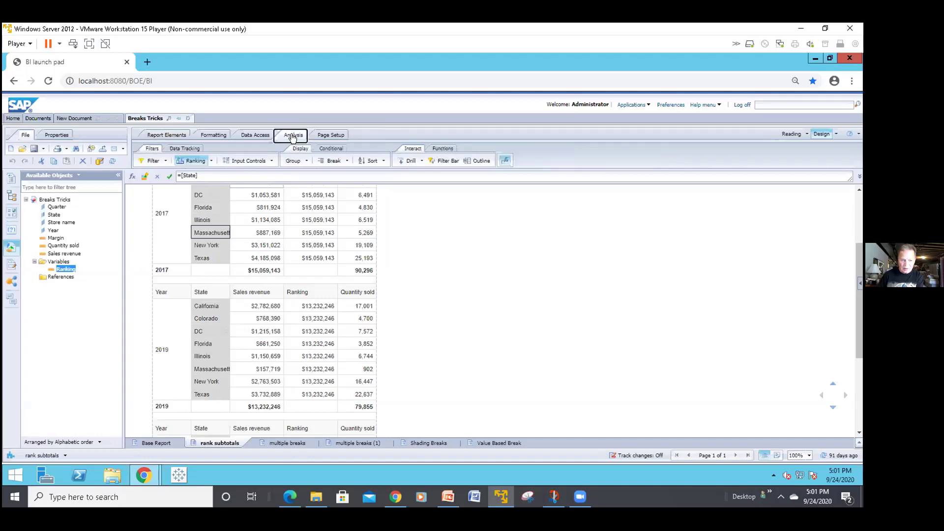
left_click(212, 163)
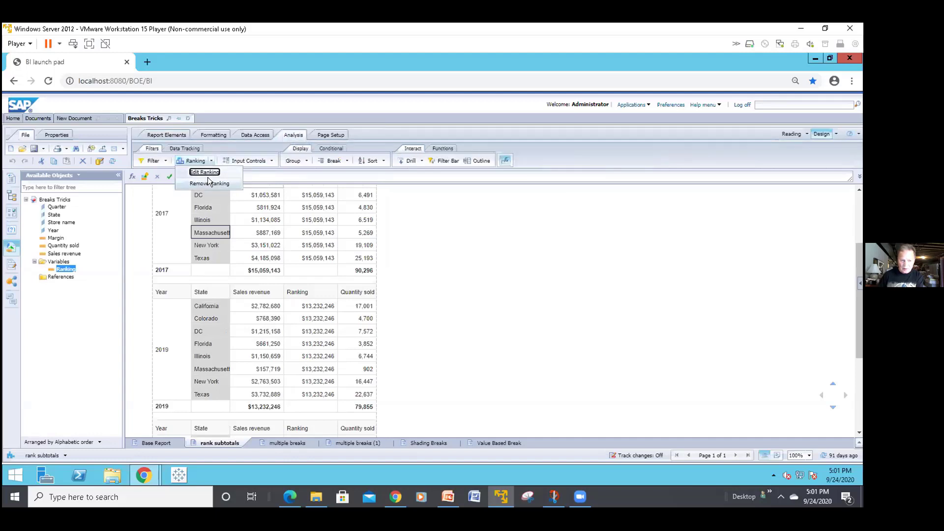
left_click(210, 171)
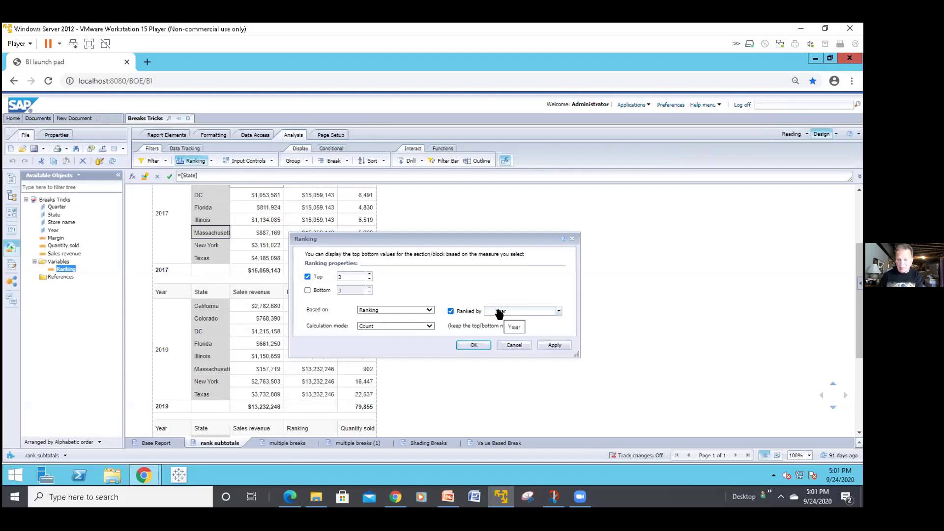
left_click(474, 345)
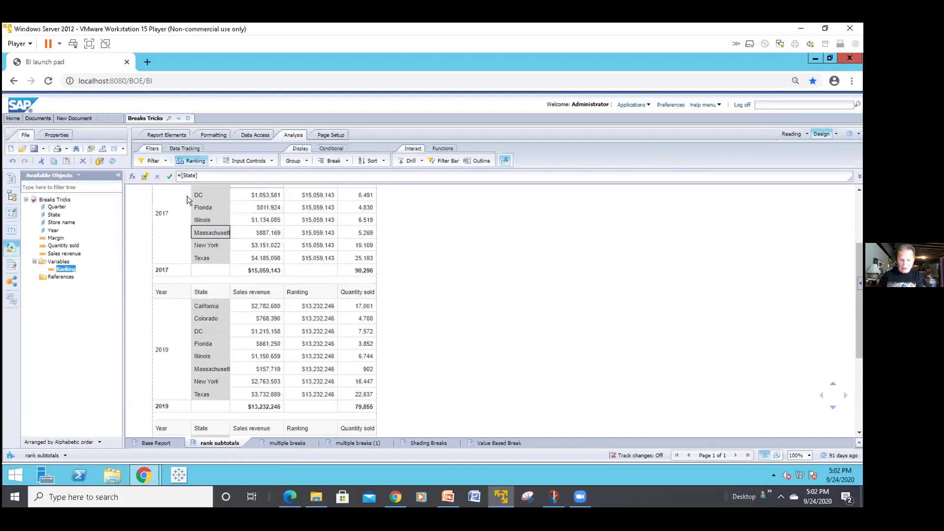
Check the break properties set on the Year column, close them unchanged and inspect a 2017 Ranking cell.
left_click(158, 208)
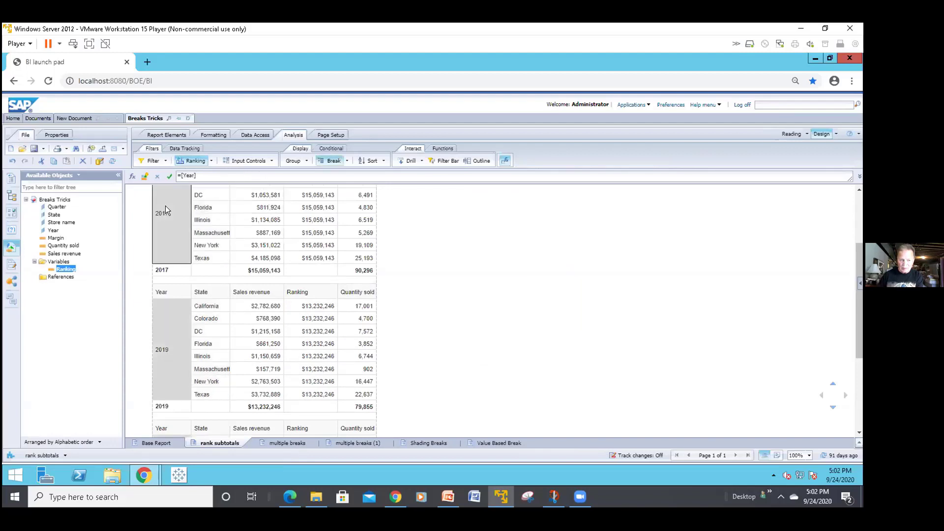
left_click(346, 160)
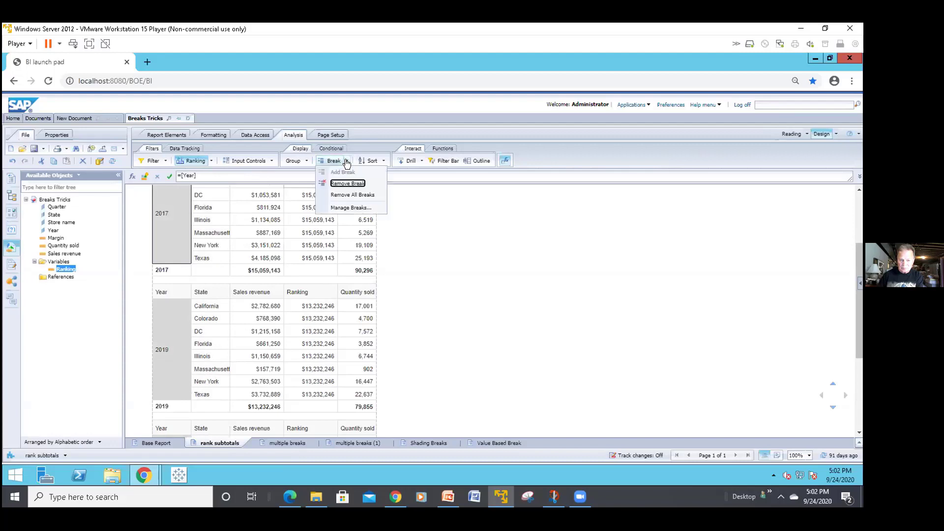
left_click(354, 207)
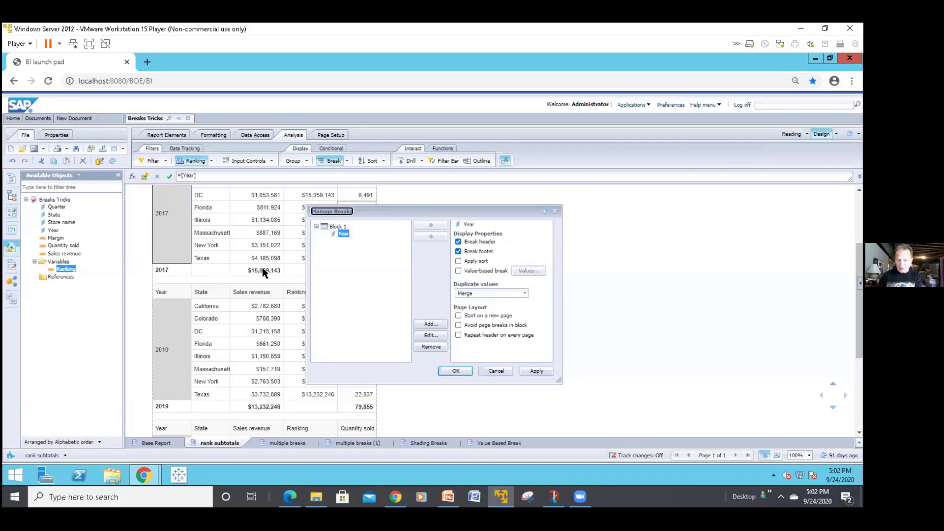
left_click(486, 369)
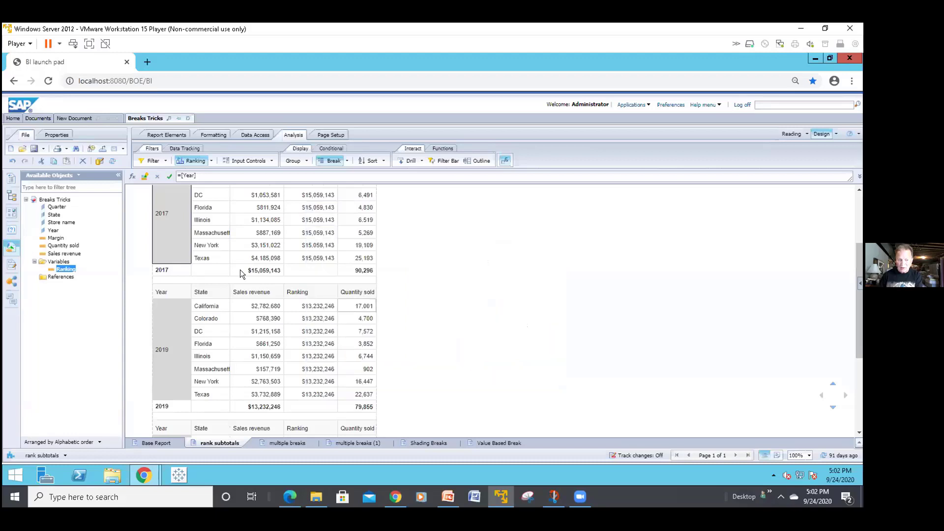
left_click(306, 222)
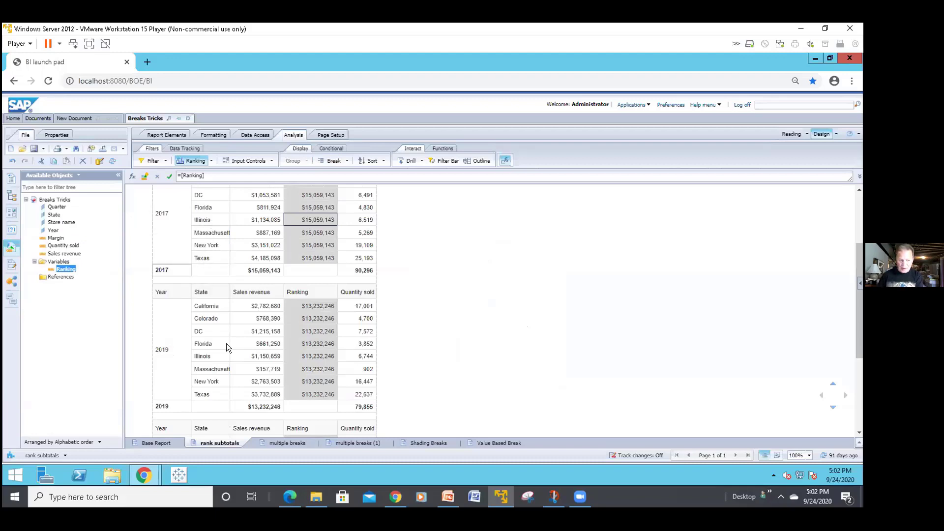
Add a new report containing a table of Year, State, Sales revenue and Quantity sold, and reposition the table slightly.
right_click(479, 444)
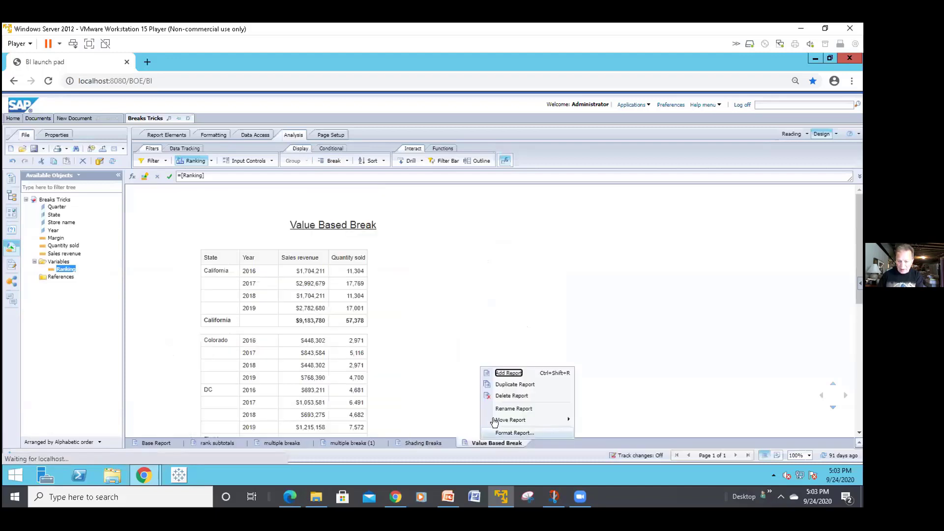
left_click(499, 374)
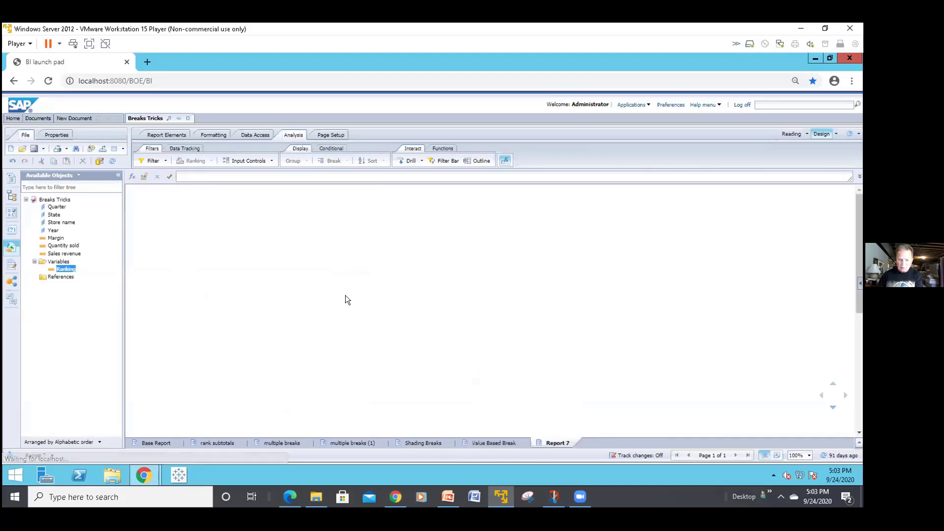
left_click(53, 230)
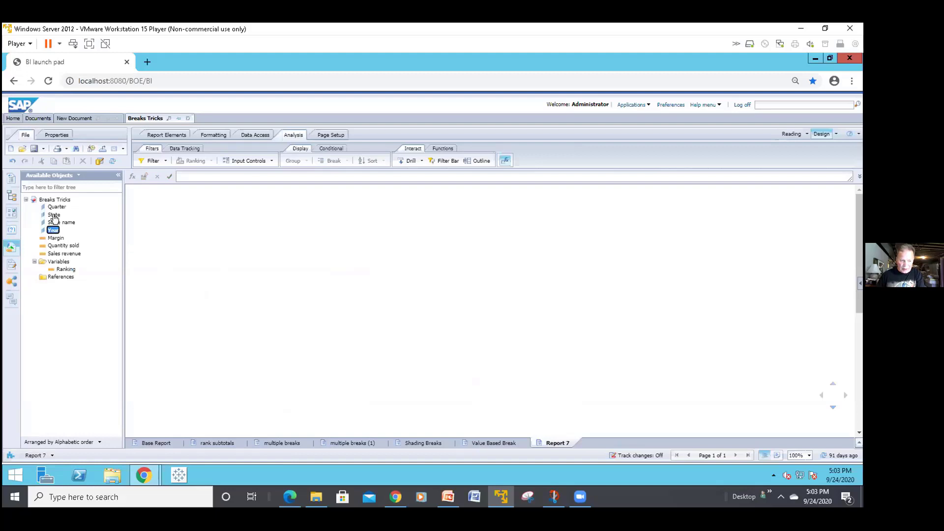
left_click(54, 217, "ctrl")
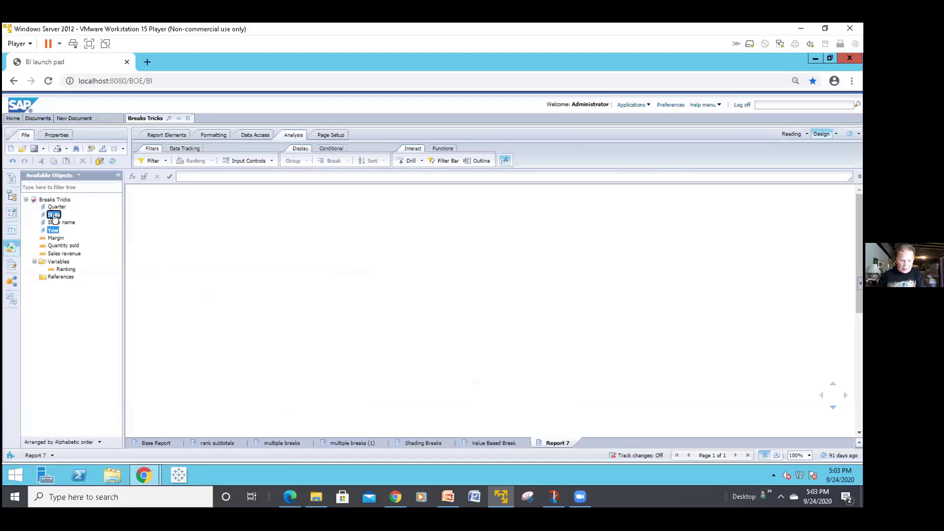
left_click(69, 253, "ctrl")
left_click(66, 246, "ctrl")
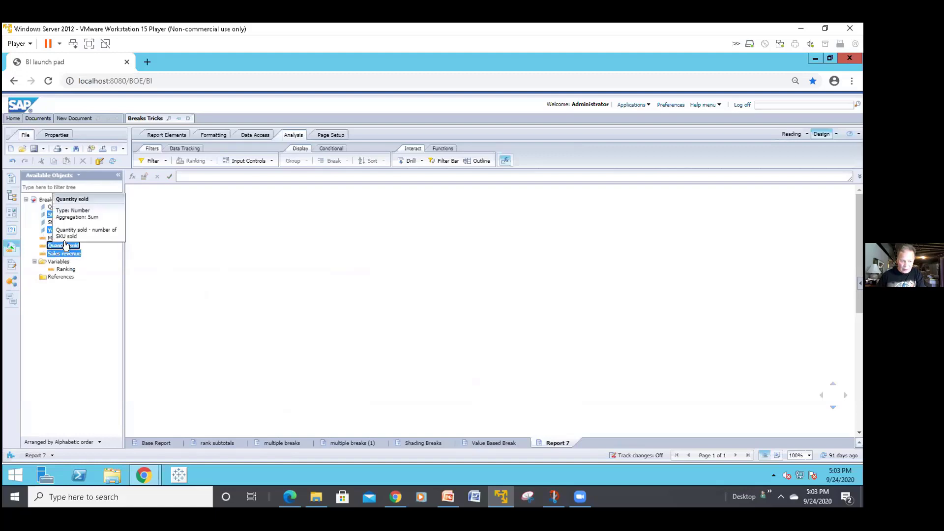
left_click_drag(66, 245, 252, 272)
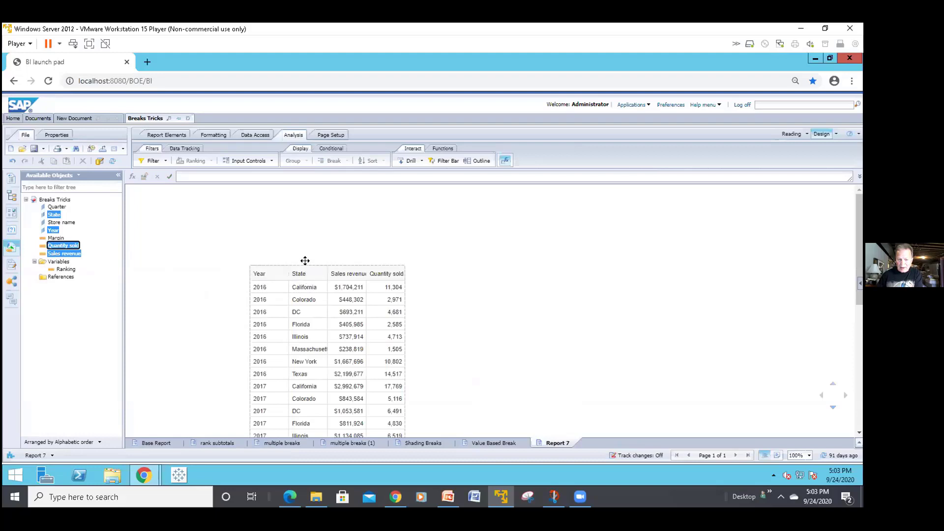
left_click_drag(305, 260, 319, 269)
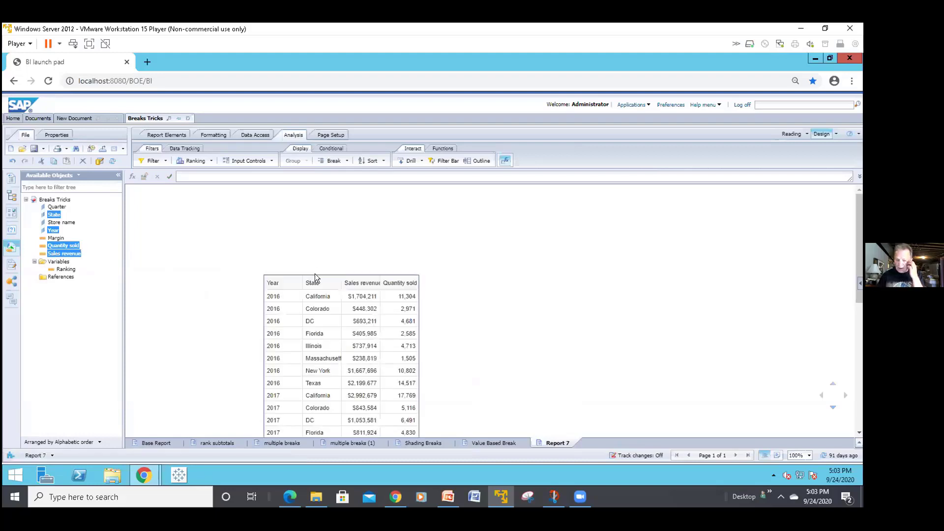
Add a break on the Year column and remove it again.
left_click(286, 292)
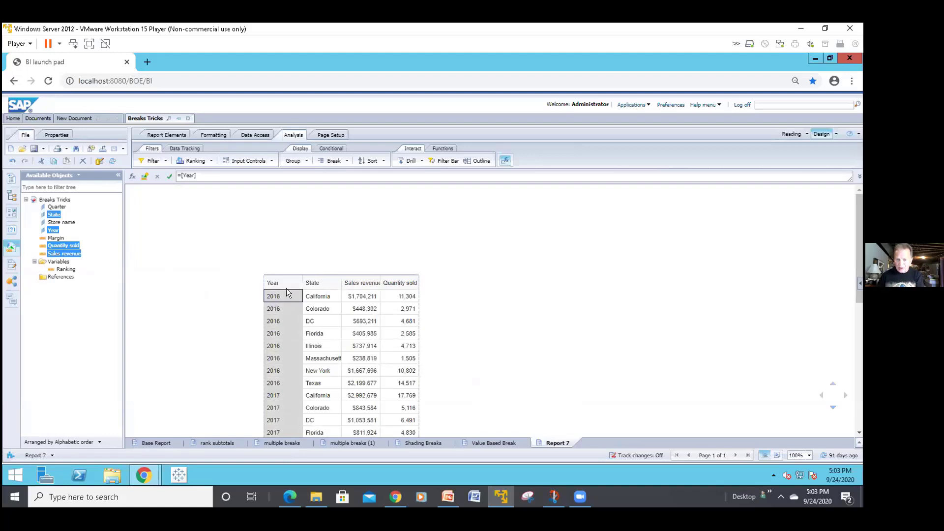
left_click(332, 161)
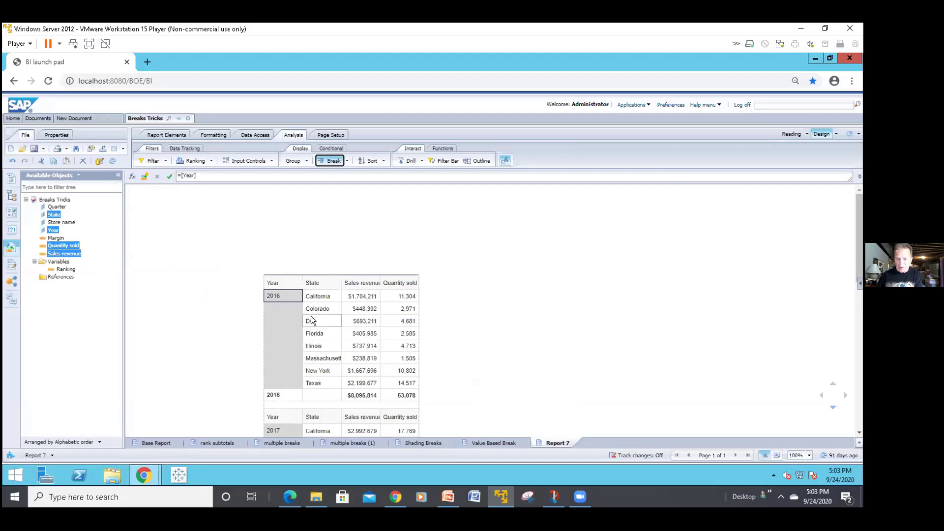
left_click(331, 169)
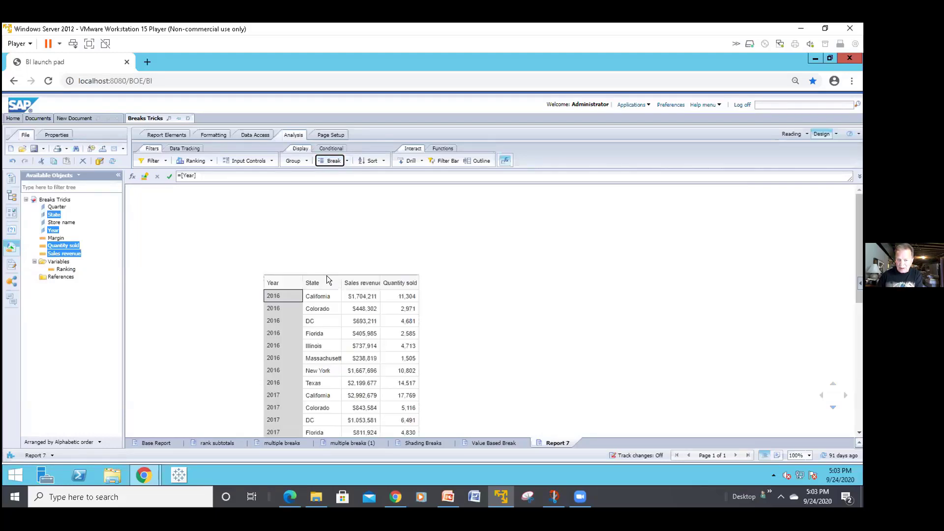
Turn the table's Year column into a section and move the remaining table closer beneath the year heading.
left_click_drag(326, 276, 330, 291)
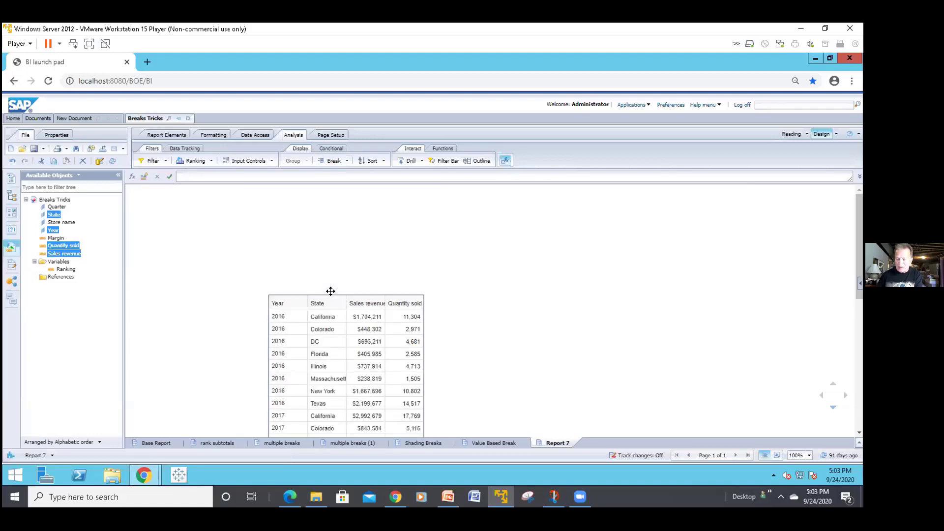
left_click(293, 316)
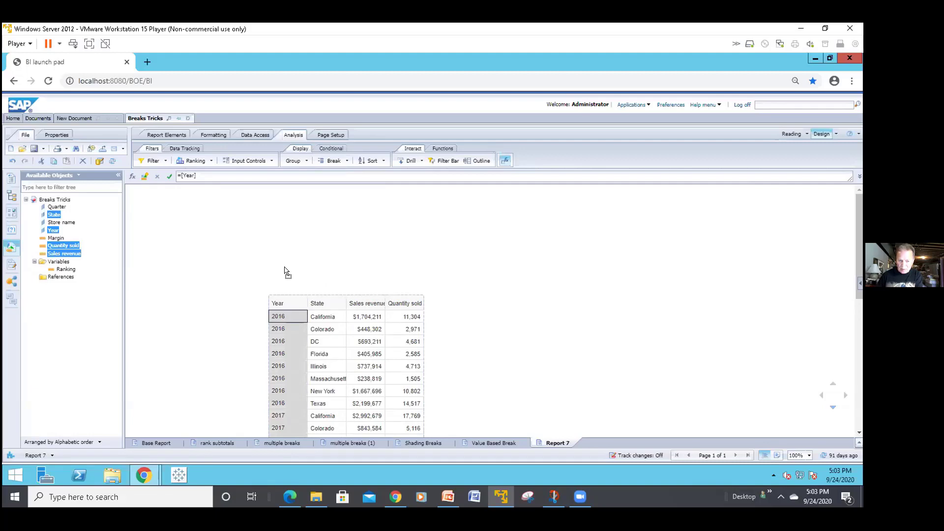
left_click(245, 247)
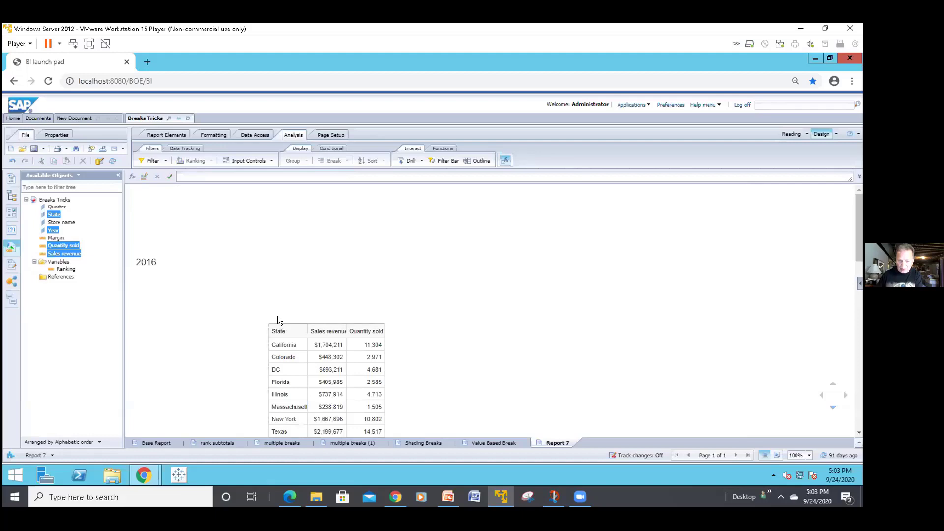
left_click_drag(277, 318, 194, 282)
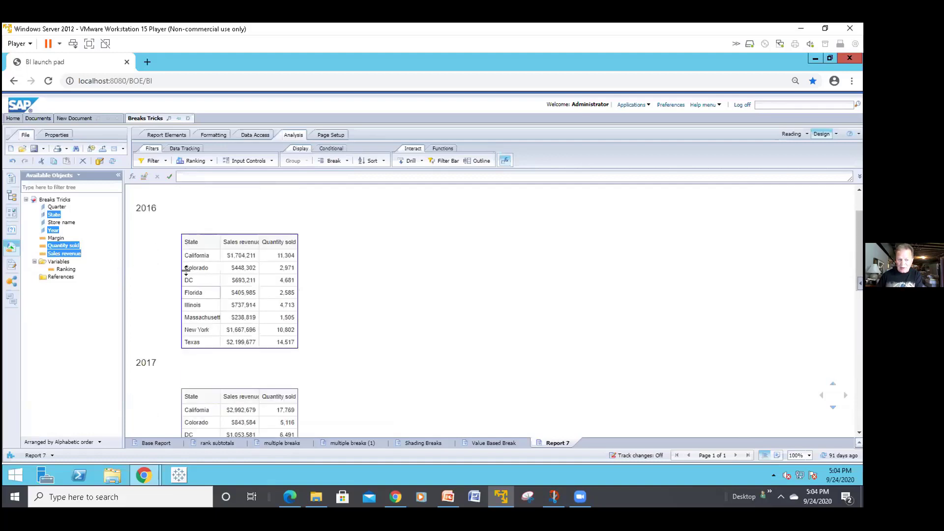
left_click(187, 275)
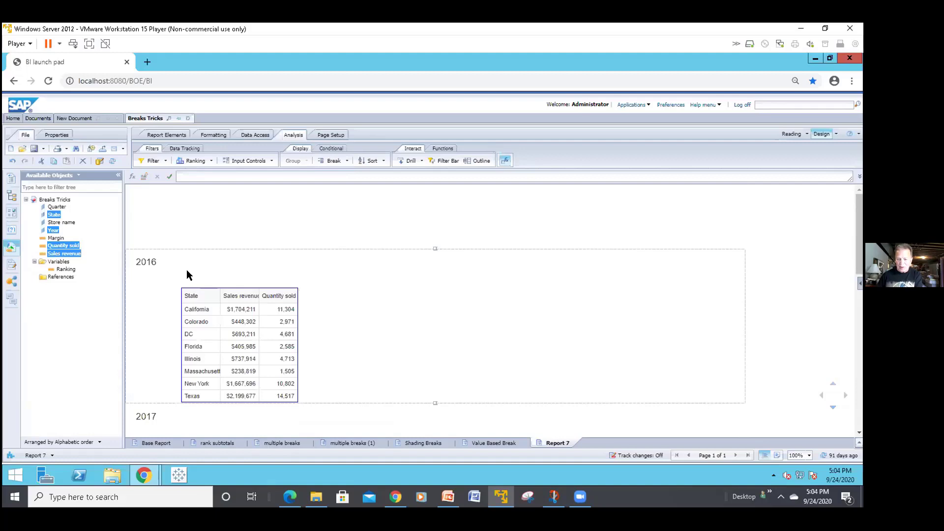
left_click(192, 291)
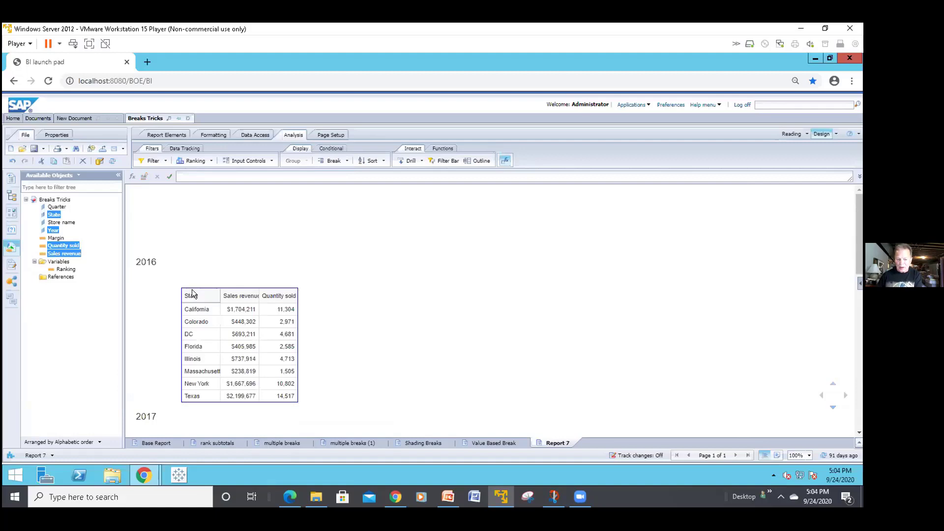
left_click(185, 280)
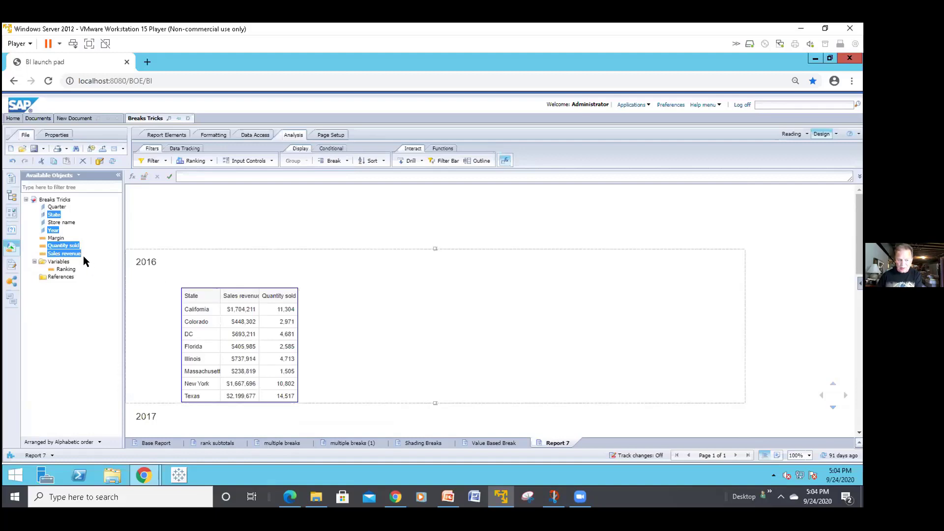
Add Sales revenue and Quantity sold cells beside the year heading, widening the revenue cell and aligning it with the year.
left_click(66, 253)
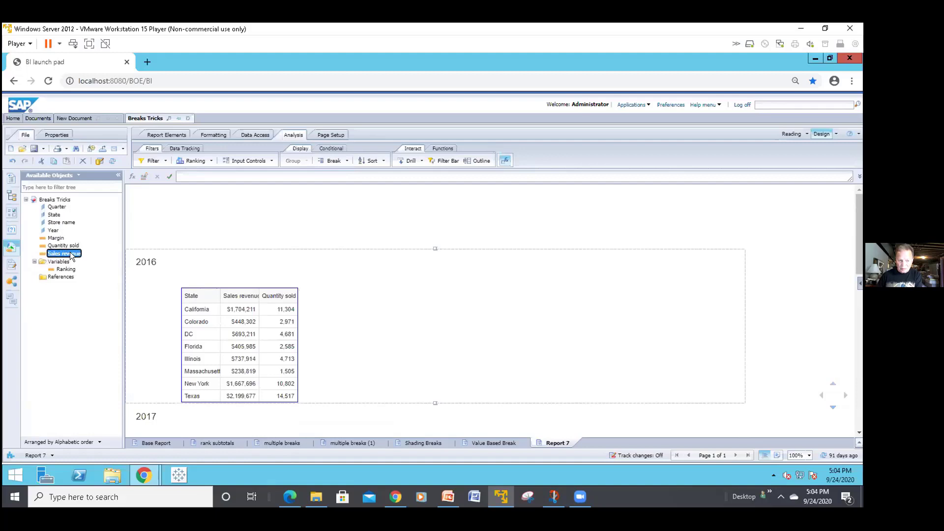
left_click_drag(69, 251, 251, 259)
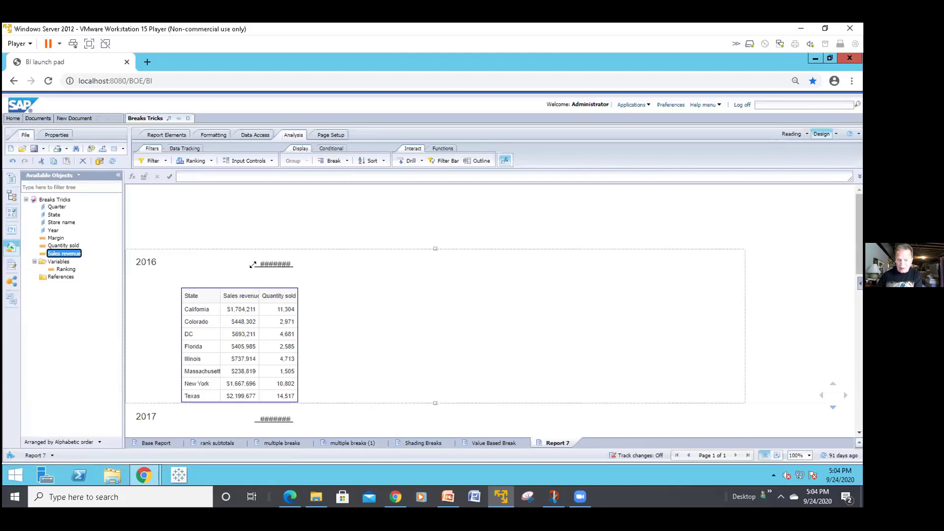
left_click(251, 263)
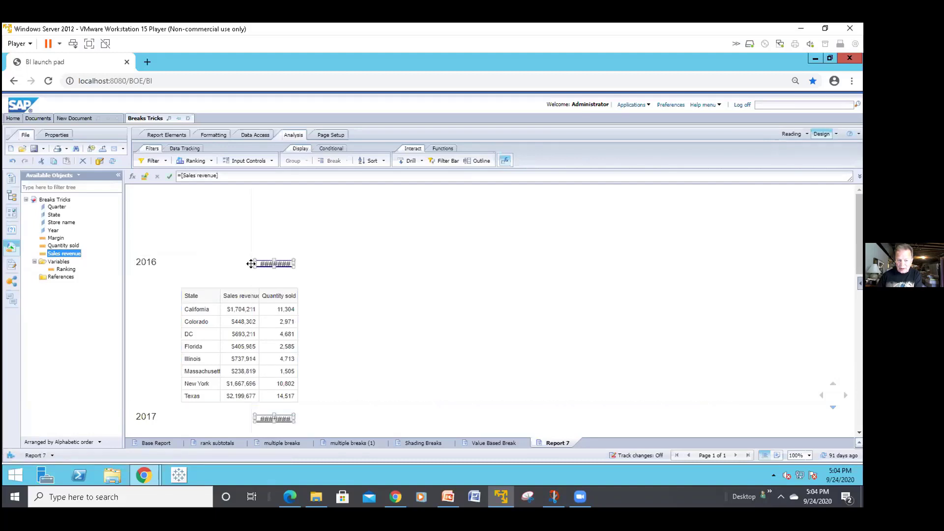
left_click_drag(251, 264, 241, 265)
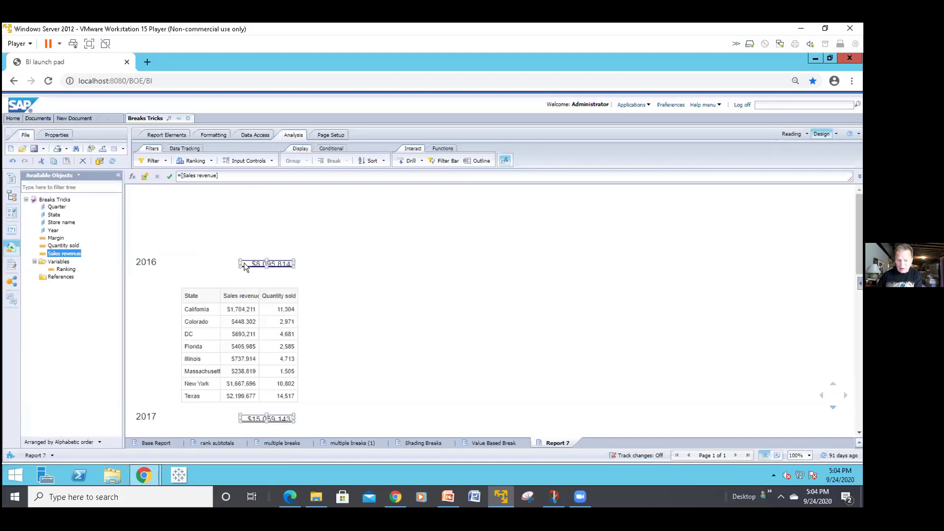
left_click(259, 260)
left_click_drag(259, 260, 261, 255)
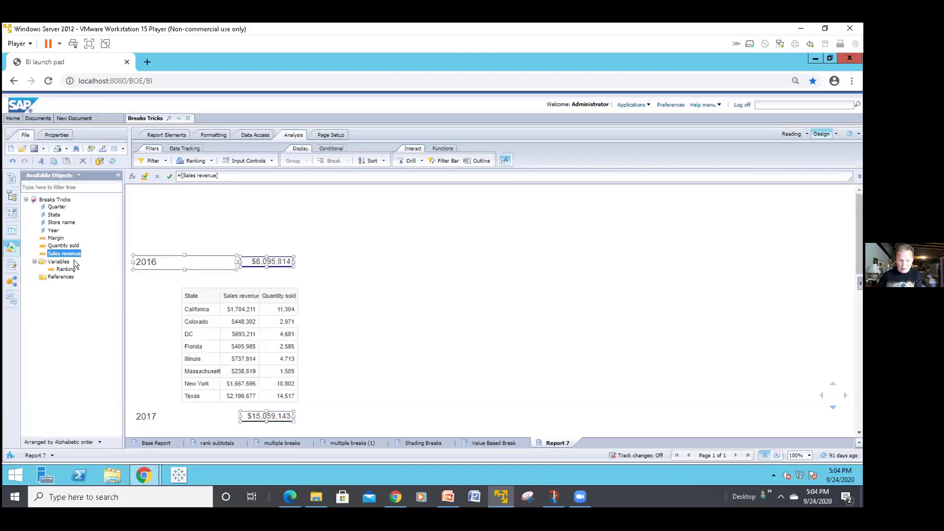
left_click_drag(73, 245, 330, 256)
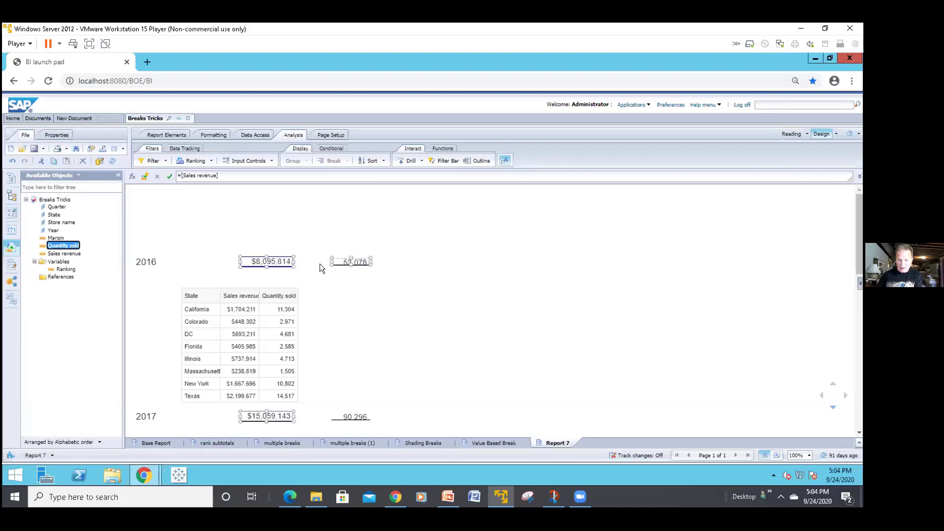
left_click(308, 273)
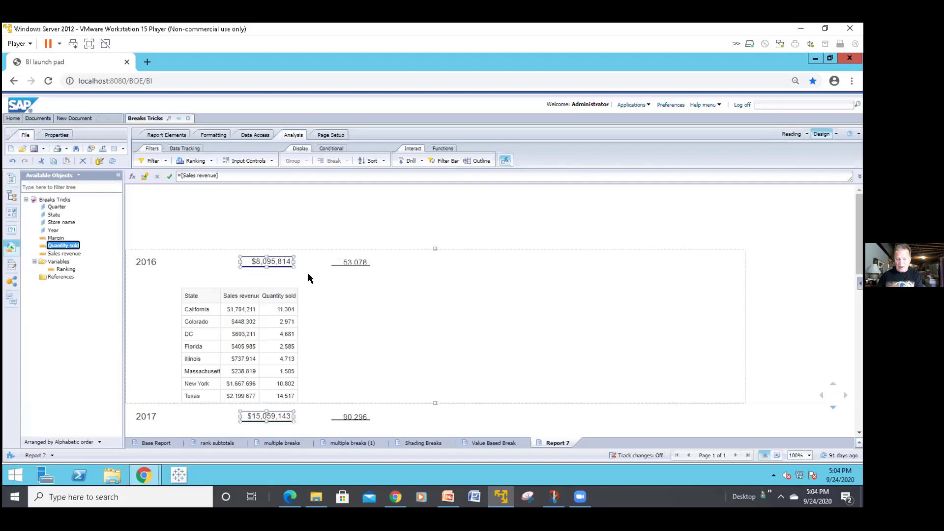
Set the section's table to hide when the formula =[Sales revenue]>9000000 is true.
left_click(277, 283)
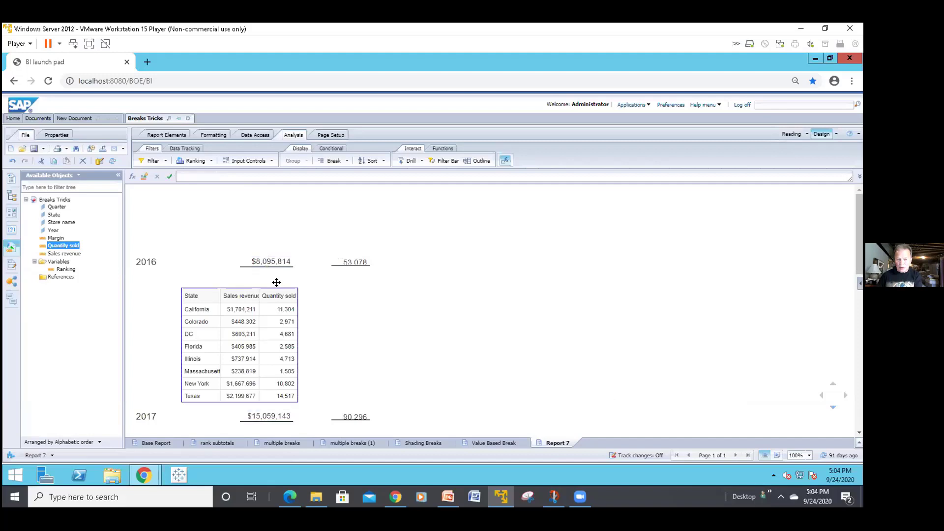
right_click(276, 283)
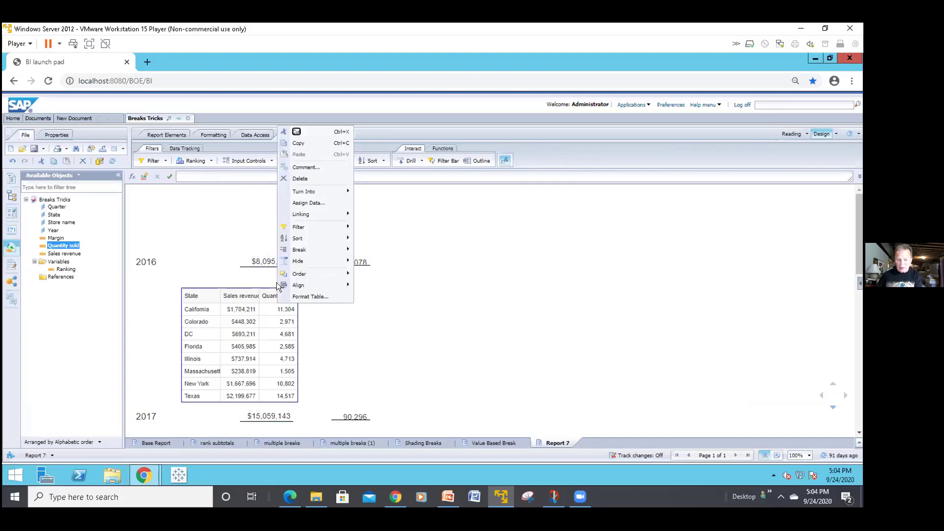
left_click(301, 295)
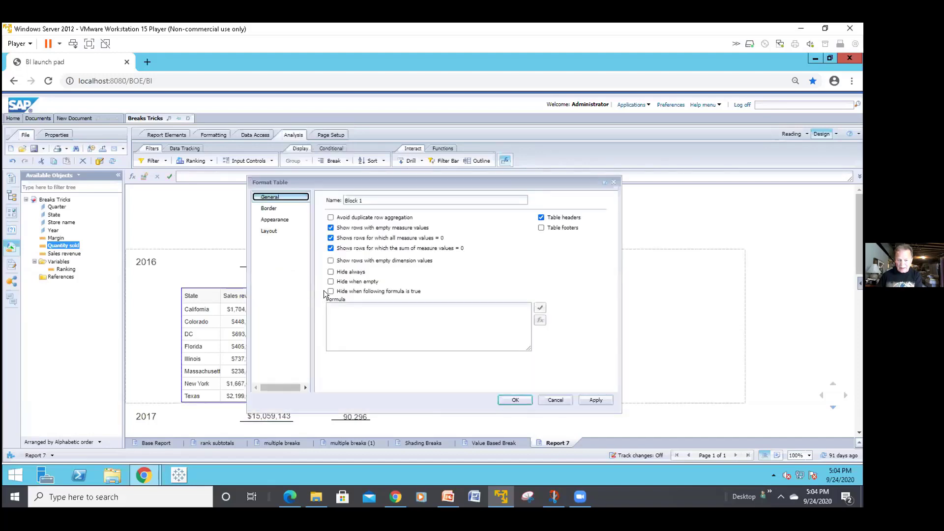
left_click(330, 291)
left_click(540, 321)
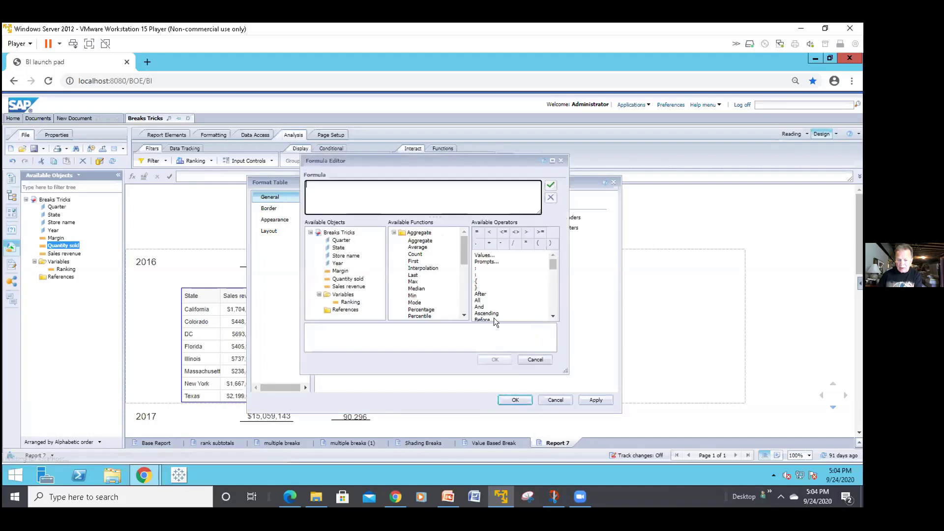
double_click(364, 286)
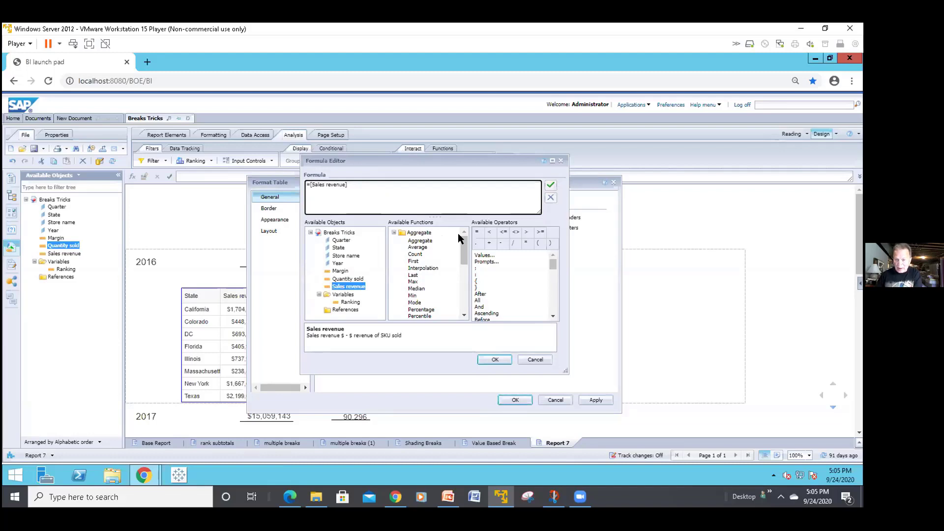
left_click(525, 232)
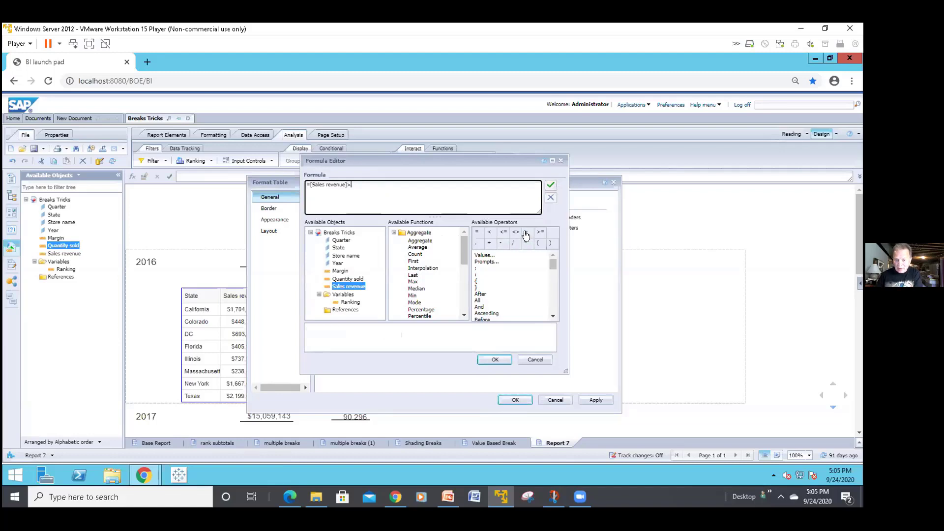
type("9")
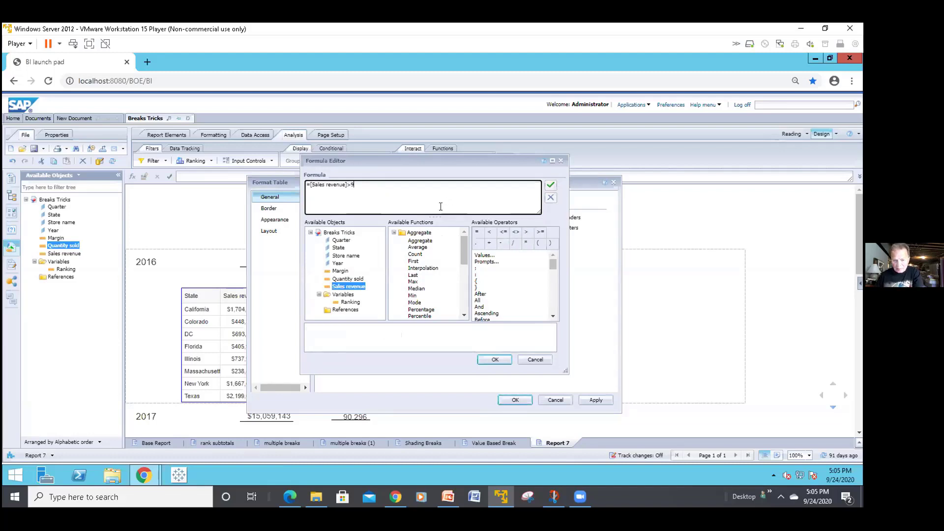
type("000000")
left_click(490, 357)
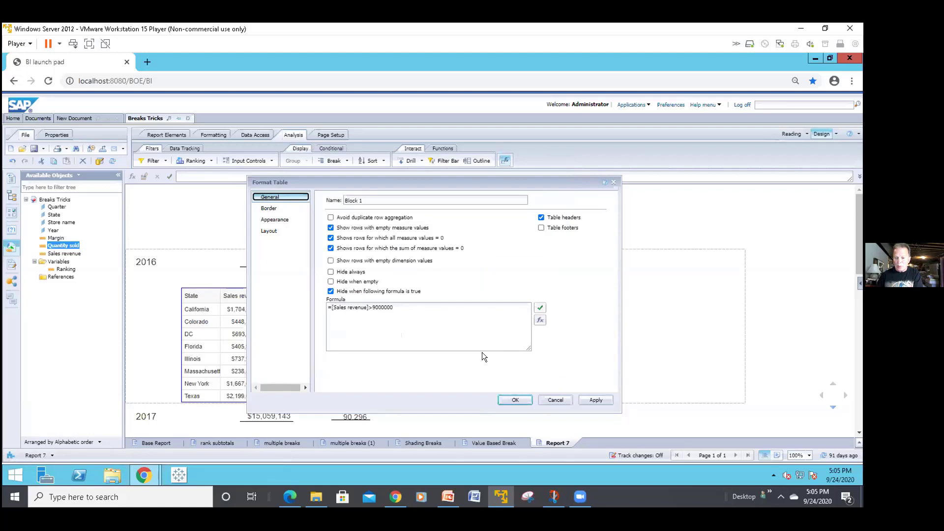
left_click(506, 398)
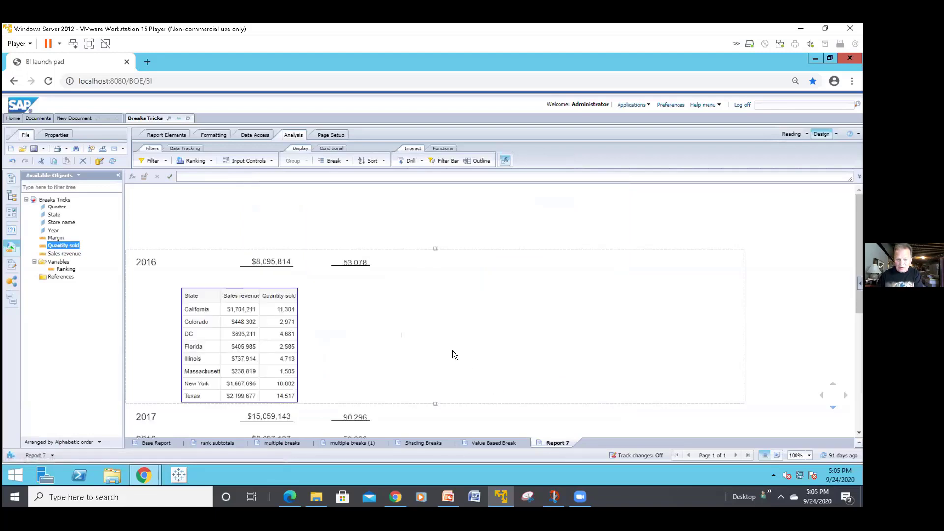
Examine the 2016 to 2019 sections to check which years' tables are hidden by the formula.
scroll(451, 350, "down", 3)
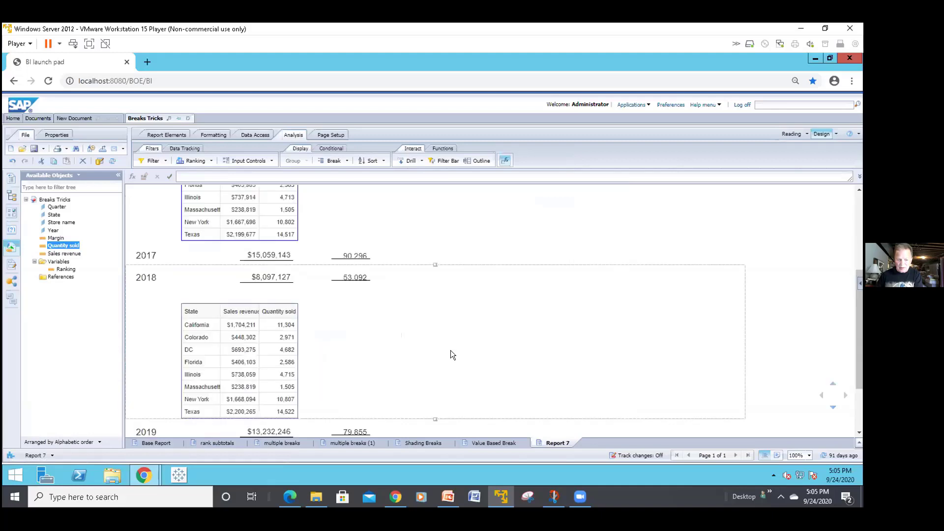
scroll(452, 354, "down", 1)
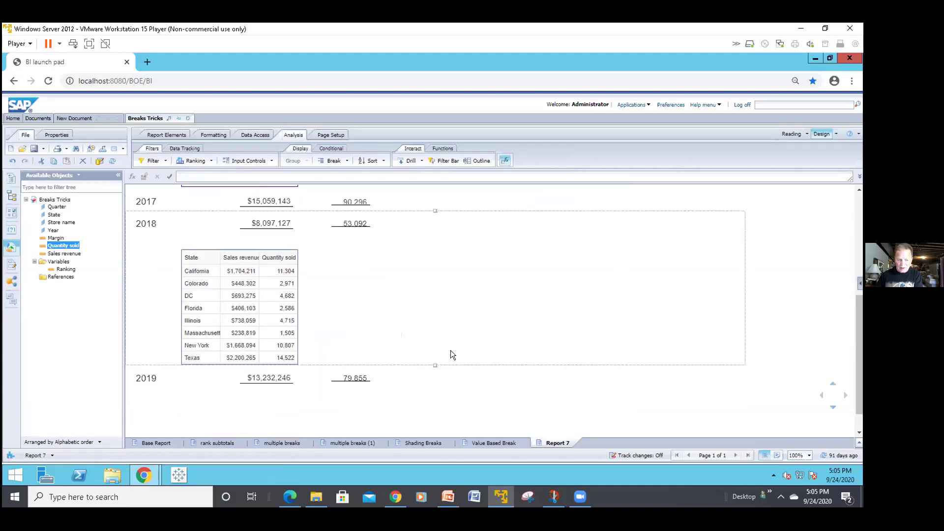
scroll(450, 350, "down", 1)
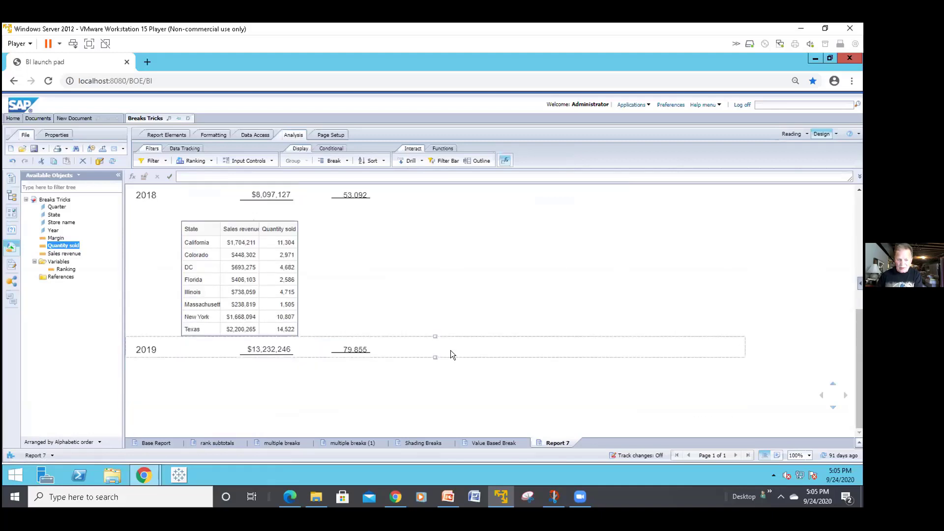
scroll(450, 350, "up", 1)
scroll(450, 350, "up", 4)
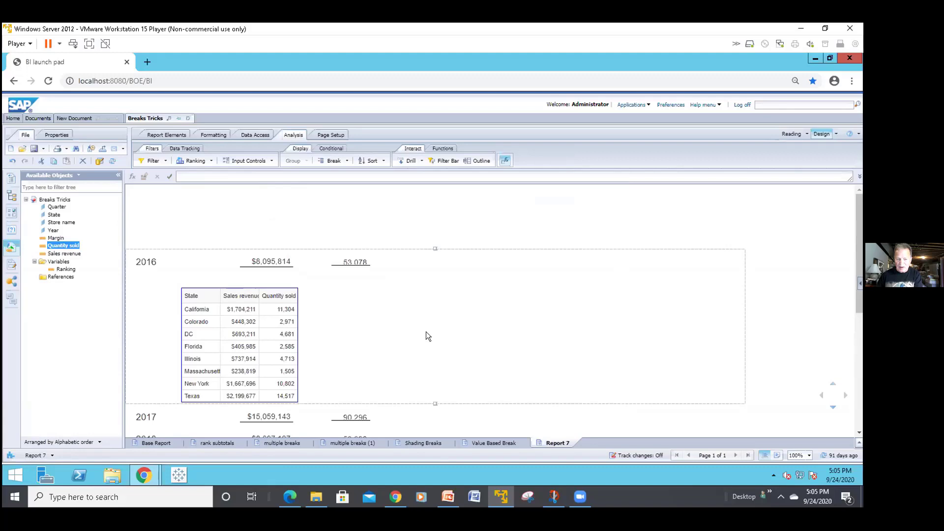
scroll(394, 304, "down", 1)
scroll(392, 304, "up", 1)
Show the navigation map, expand Report 7 and visit its 2019, 2018, 2017 and 2016 sections.
left_click(137, 209)
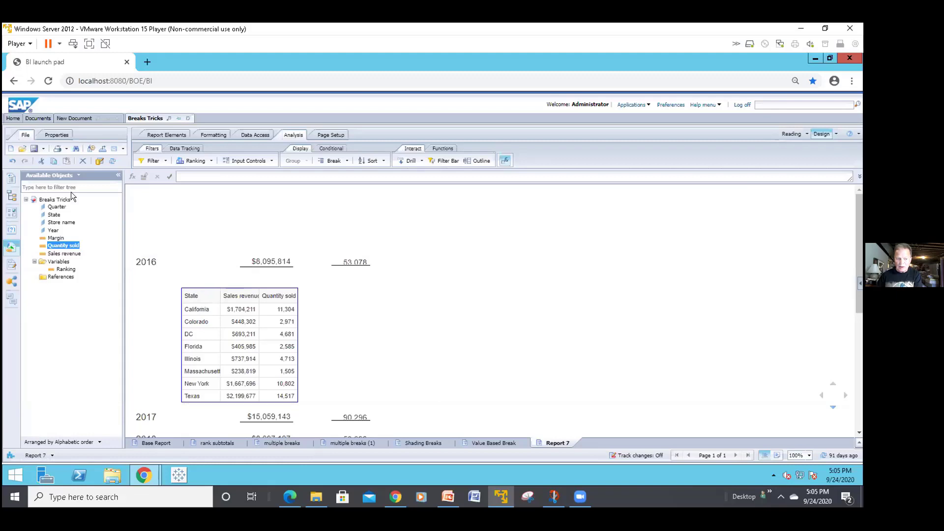
left_click(11, 197)
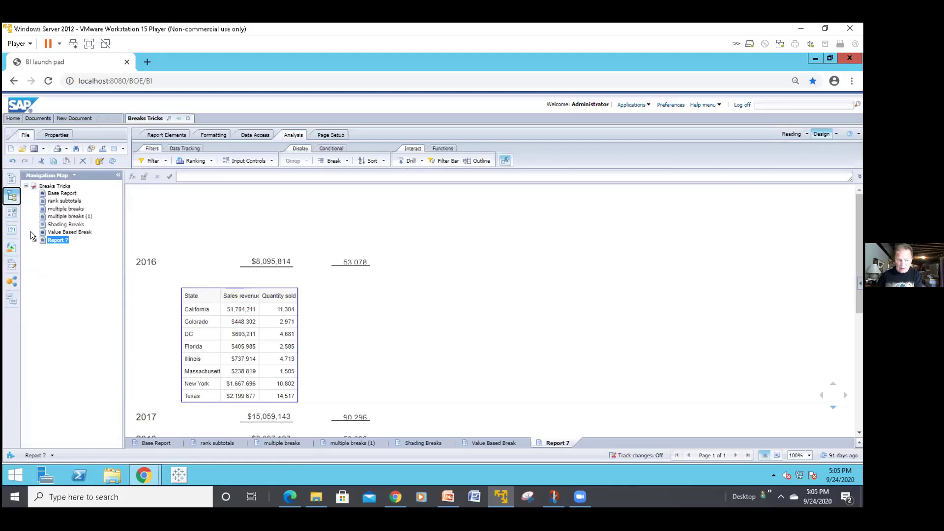
left_click(35, 239)
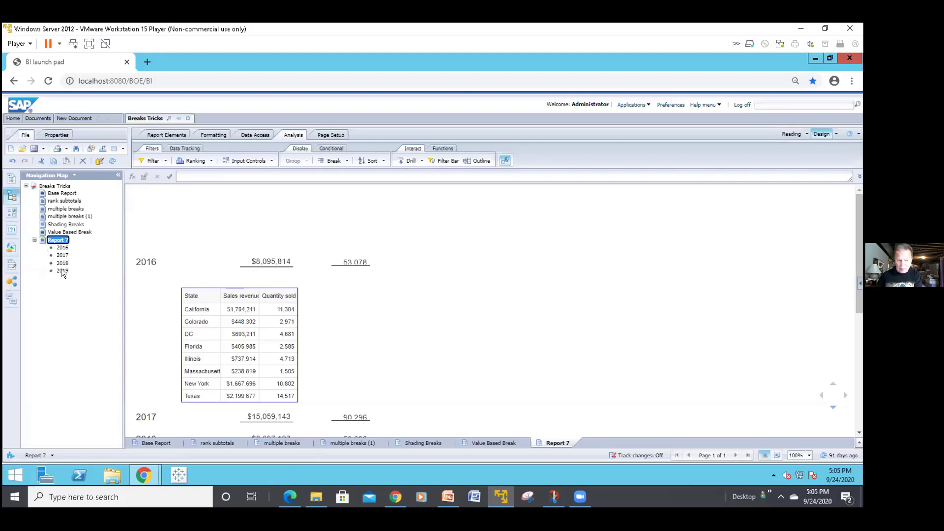
left_click(62, 271)
left_click(62, 263)
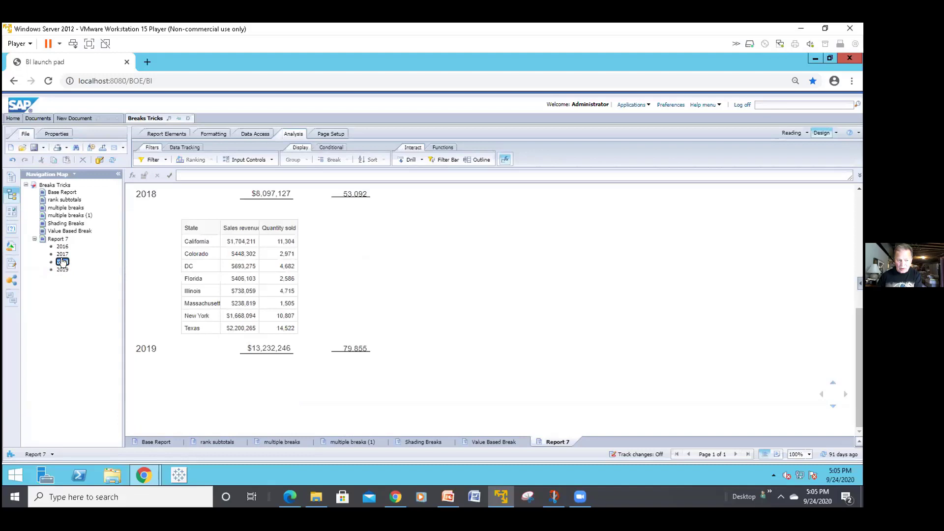
left_click(62, 254)
left_click(64, 248)
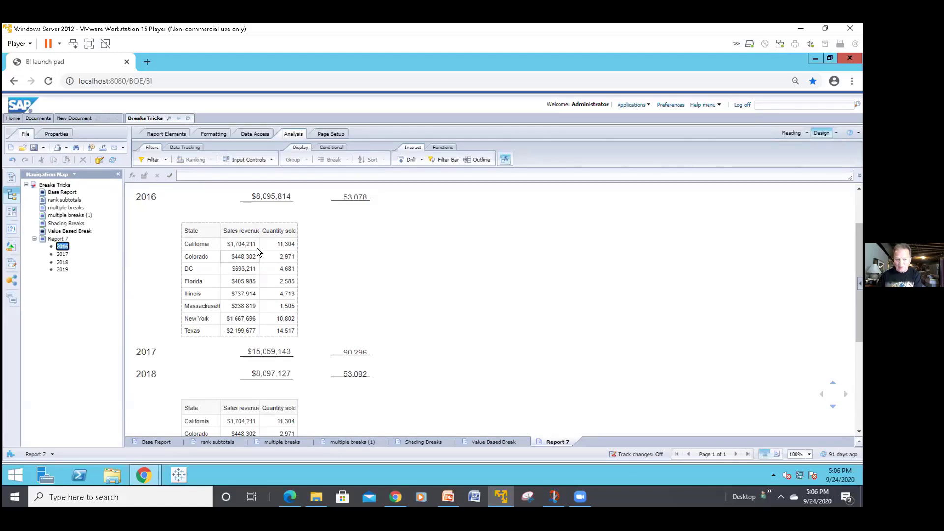
left_click(211, 205)
left_click(210, 200)
left_click(342, 197)
left_click(331, 217)
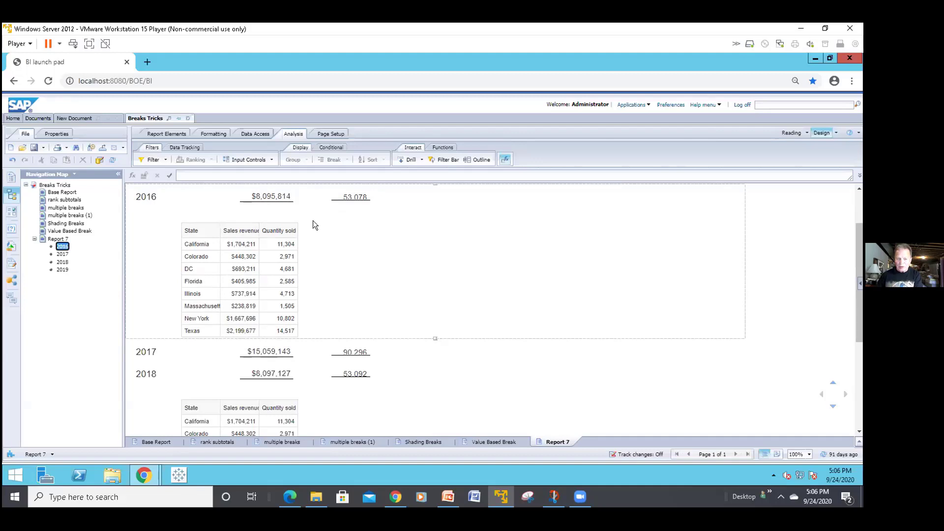
left_click(291, 221)
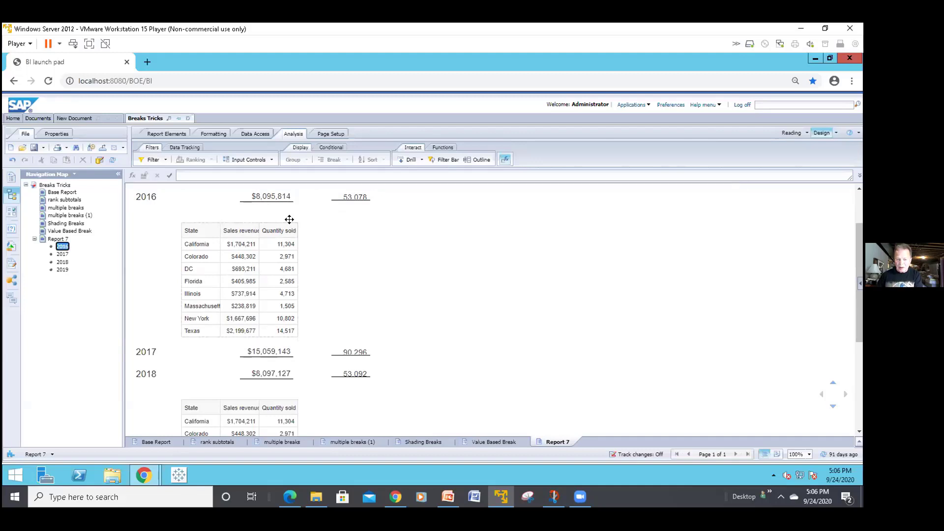
left_click(290, 220)
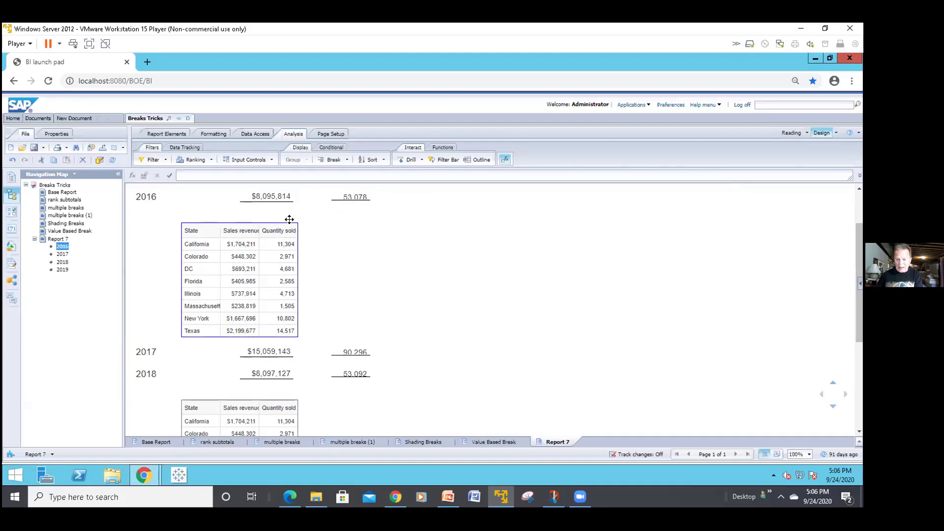
left_click(306, 226)
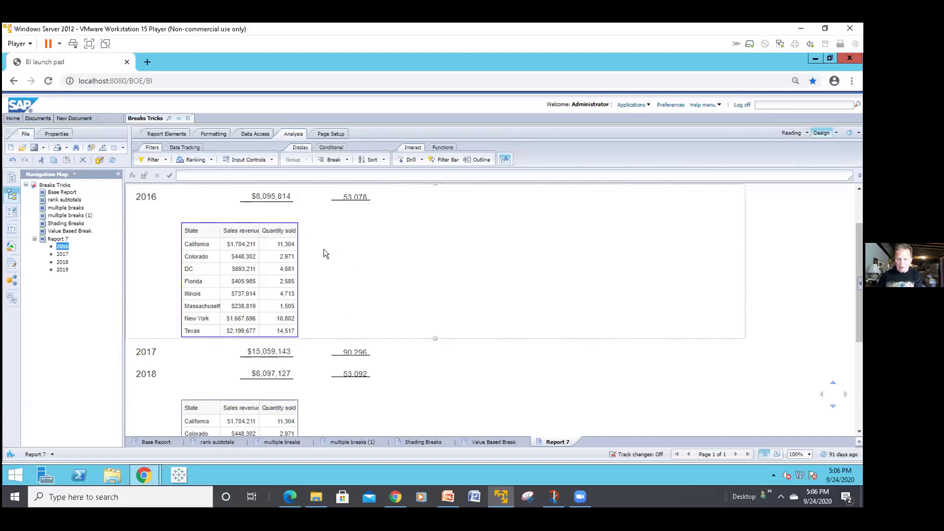
left_click(228, 202)
left_click(235, 206)
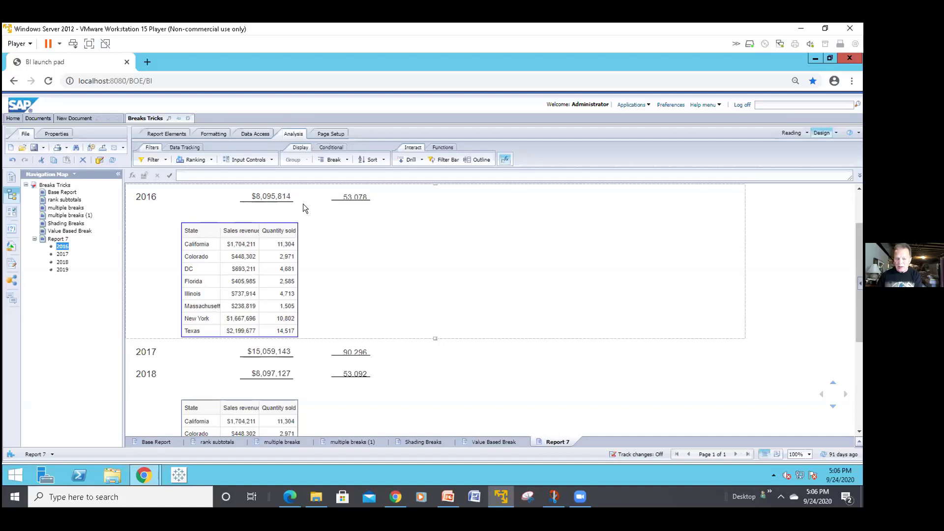
left_click(291, 198)
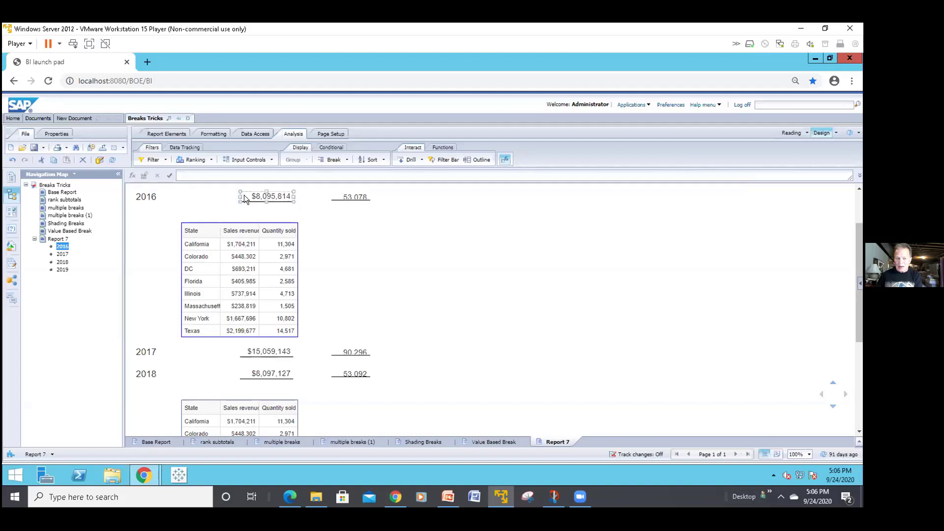
left_click(215, 198)
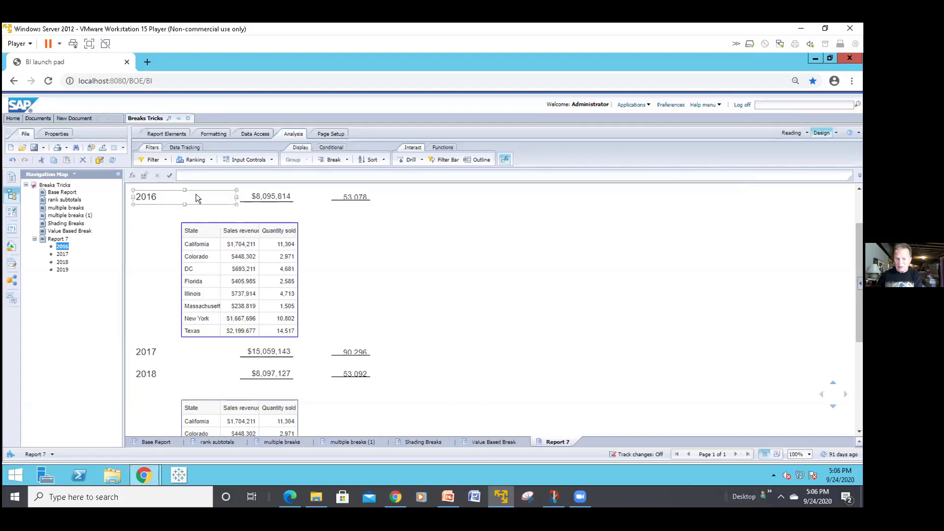
left_click(236, 215)
left_click(238, 229)
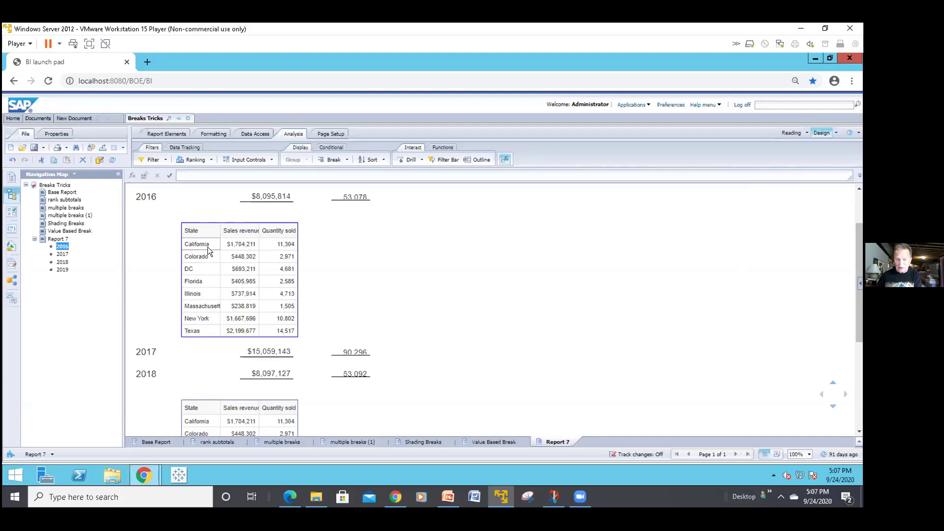
left_click(214, 203)
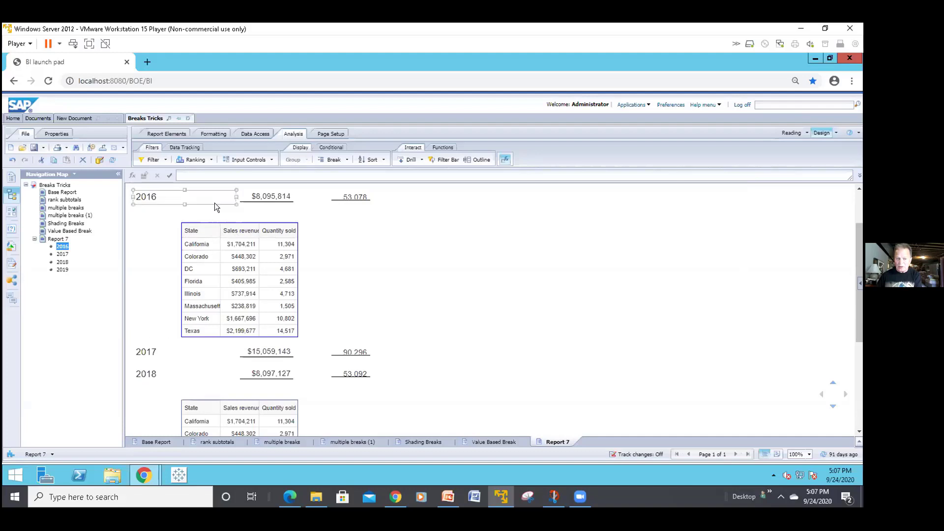
left_click(212, 207)
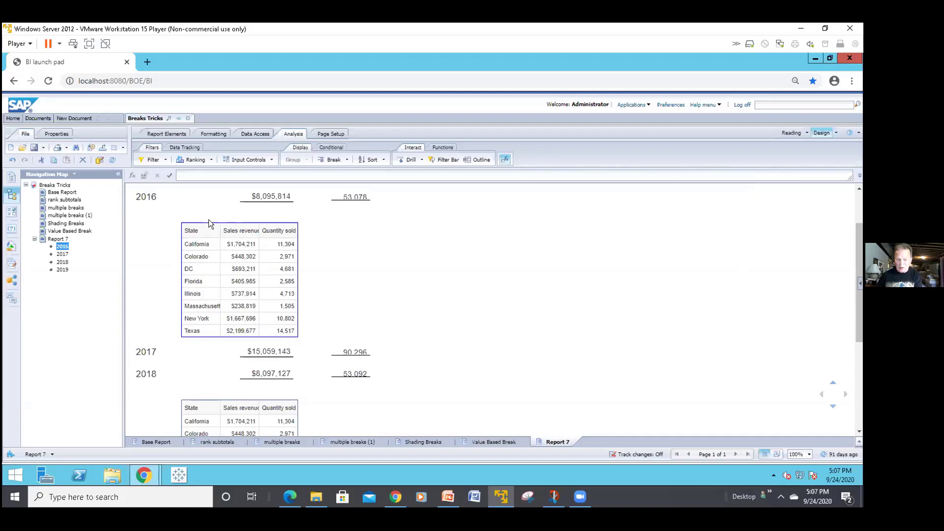
Copy the table in the 2016 section and paste the copy beside the original within the section.
right_click(209, 219)
left_click(227, 239)
left_click(319, 222)
right_click(320, 224)
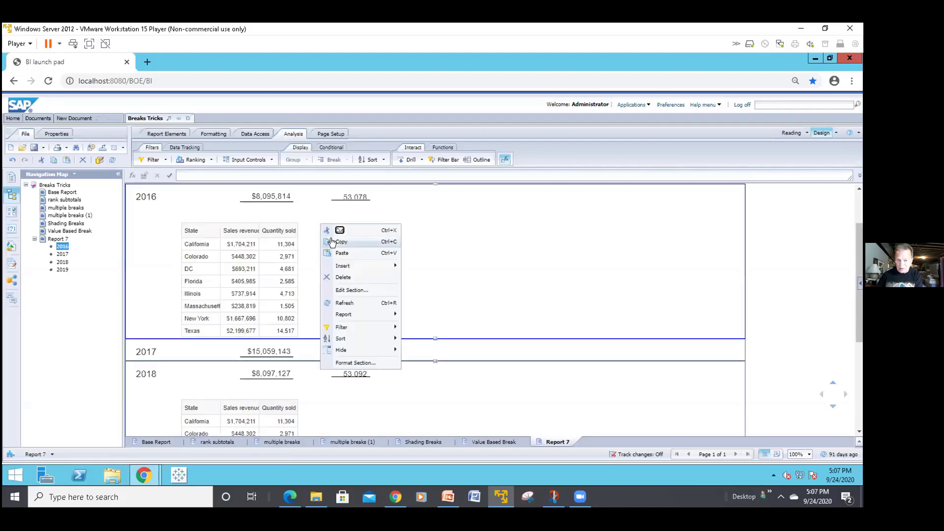
left_click(340, 253)
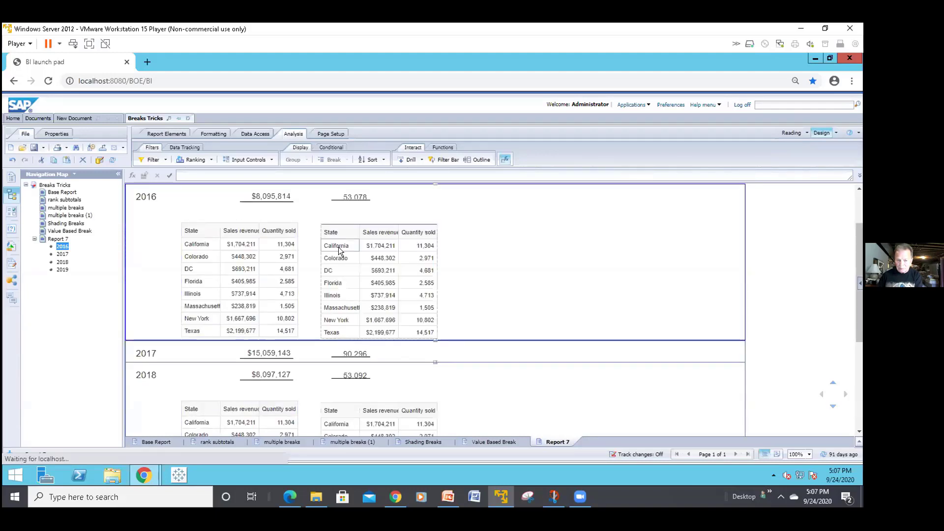
Turn the pasted table into a pie chart and refresh the document's data.
right_click(345, 252)
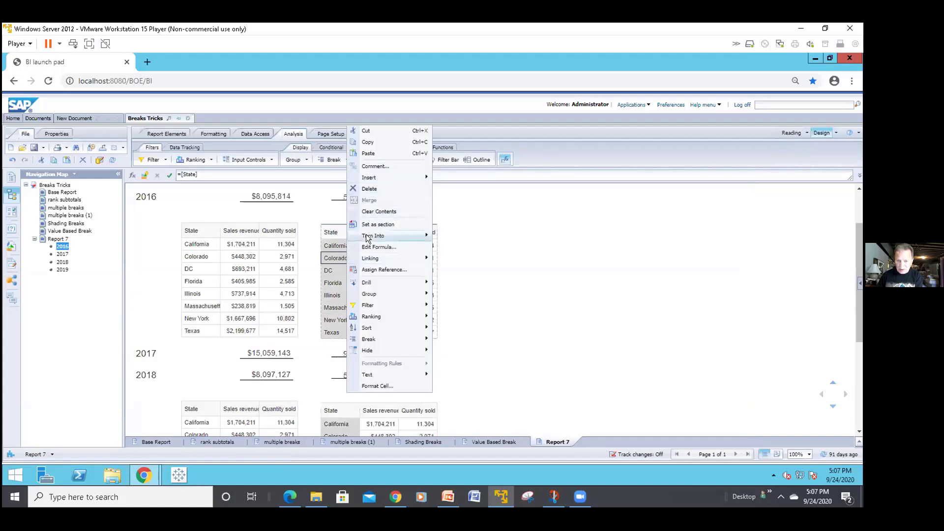
mouse_move(366, 234)
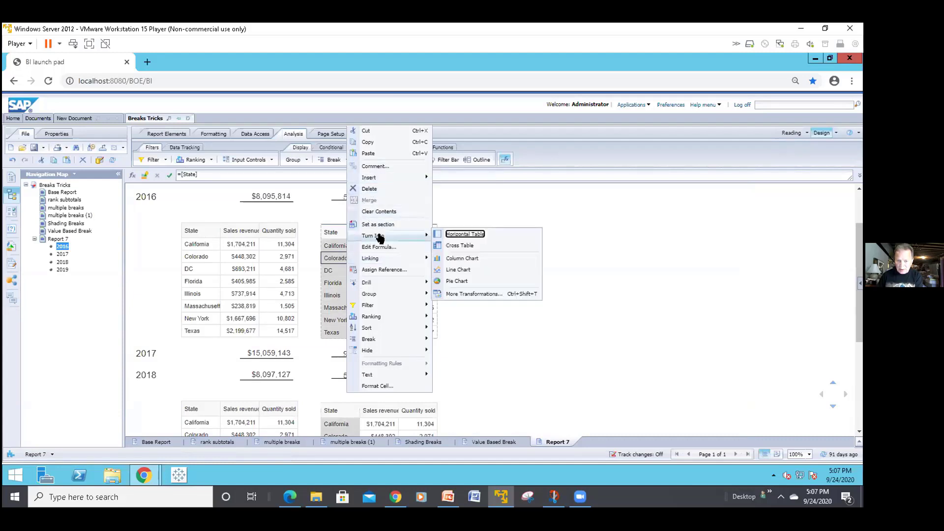
left_click(451, 279)
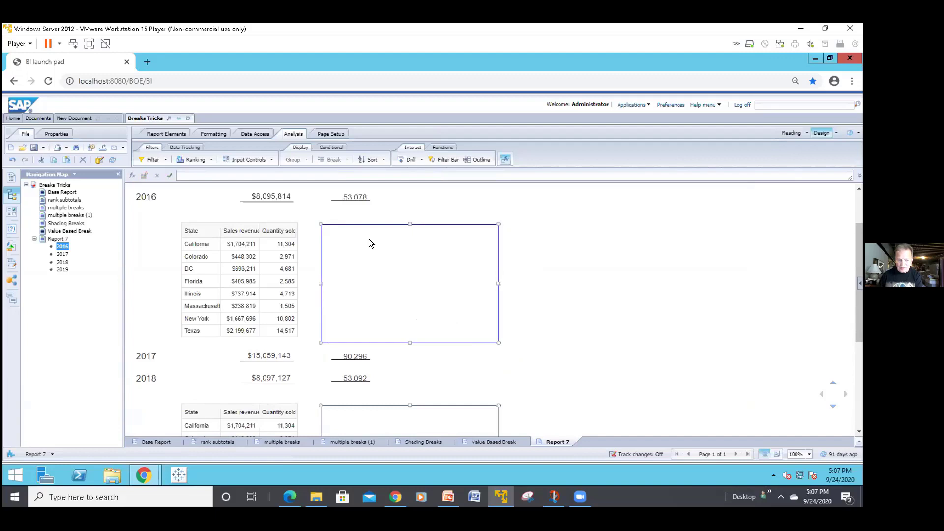
left_click(180, 191)
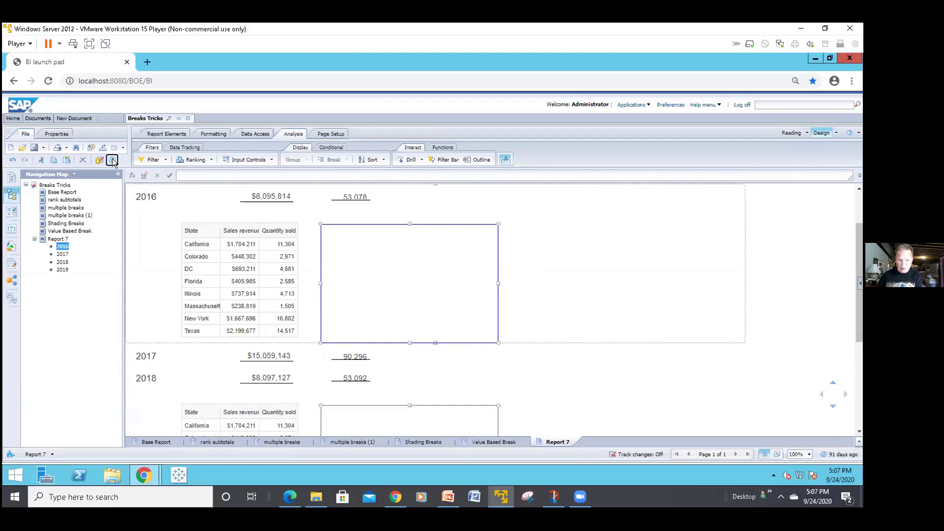
left_click(112, 160)
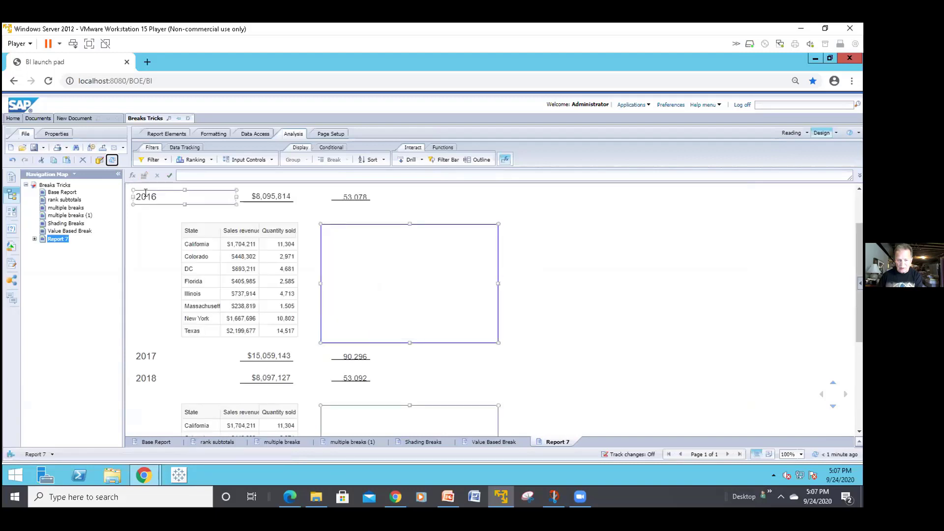
Show the document's available objects and refresh its data again with the empty chart in the 2016 section.
left_click(310, 244)
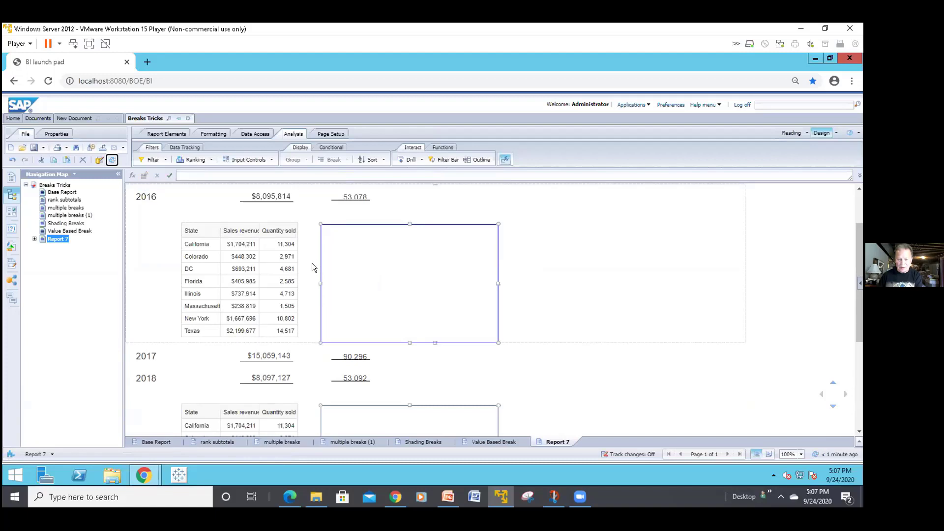
scroll(310, 265, "up", 1)
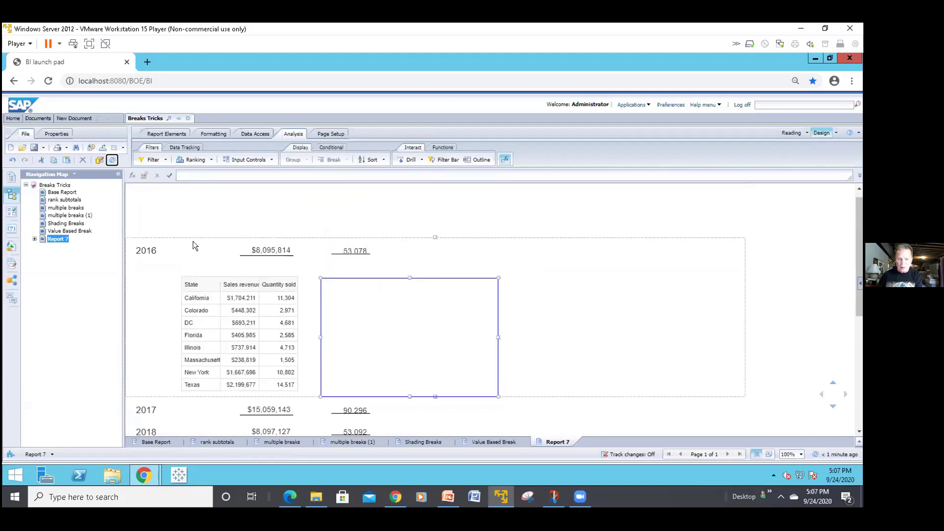
left_click(11, 247)
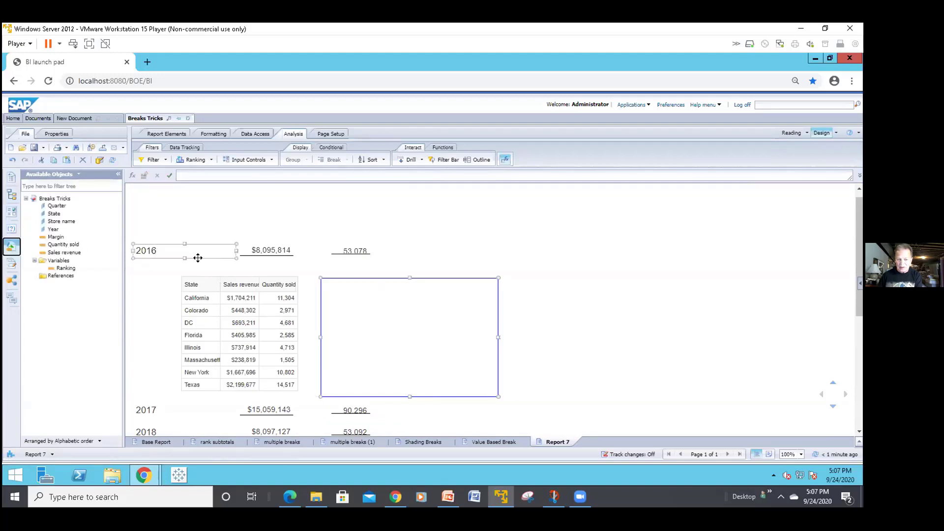
left_click(112, 160)
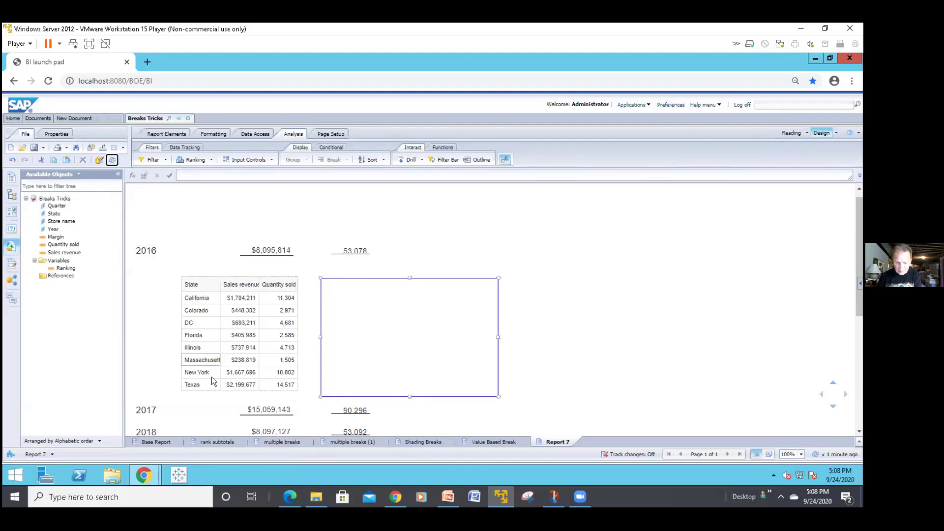
Switch to PowerPoint and display the Contact Information slide.
left_click(205, 416)
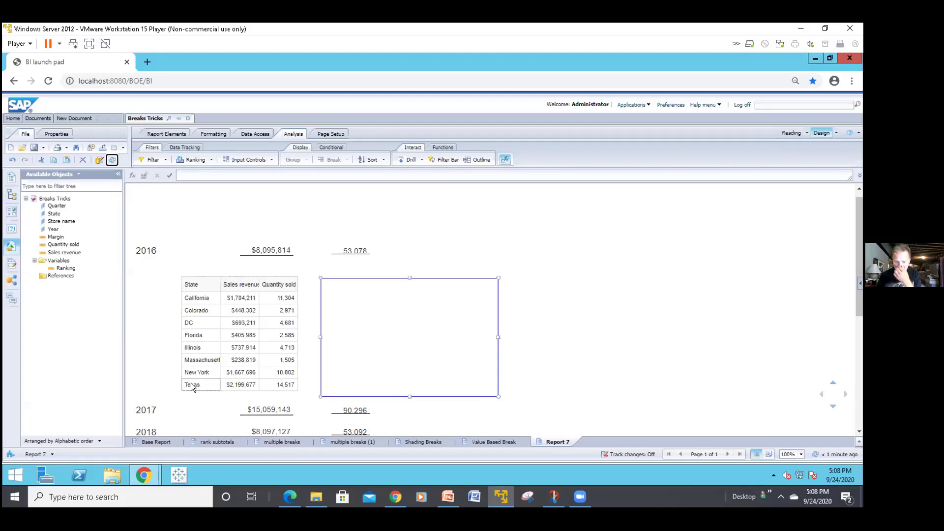
left_click(266, 431)
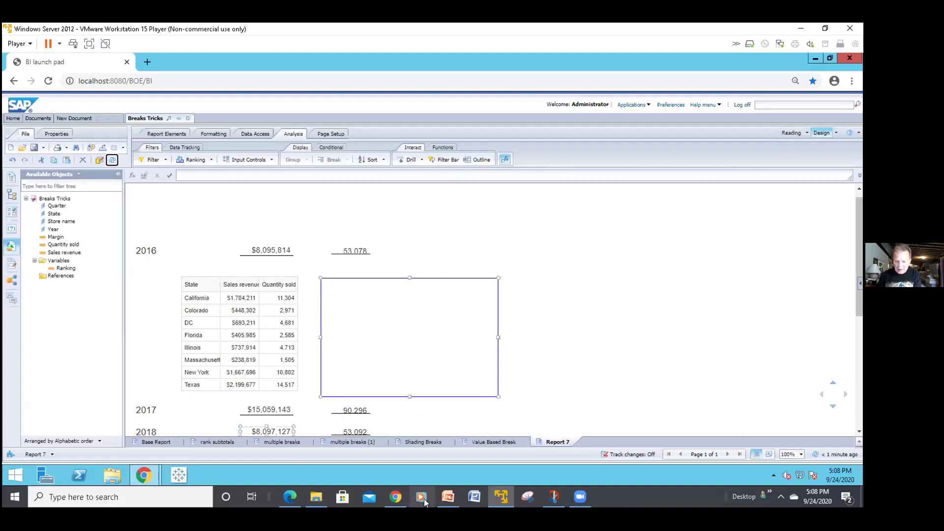
left_click(442, 498)
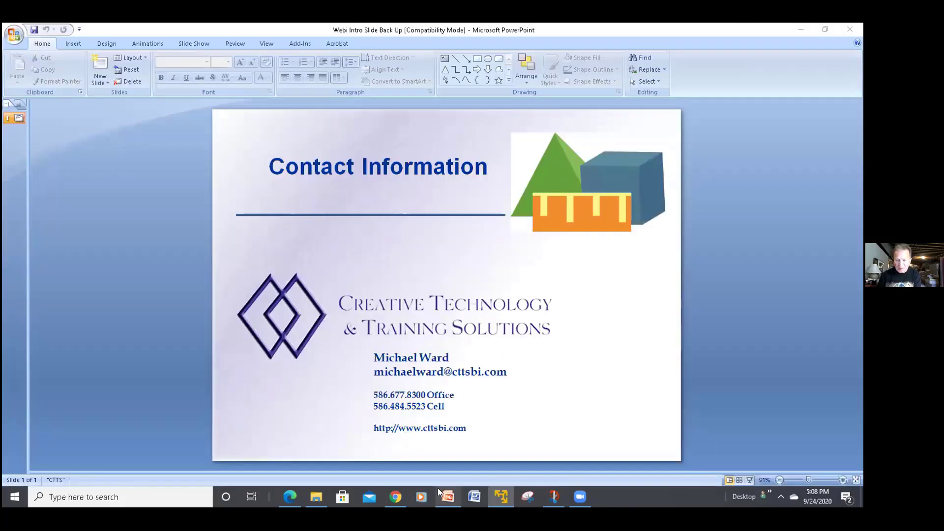